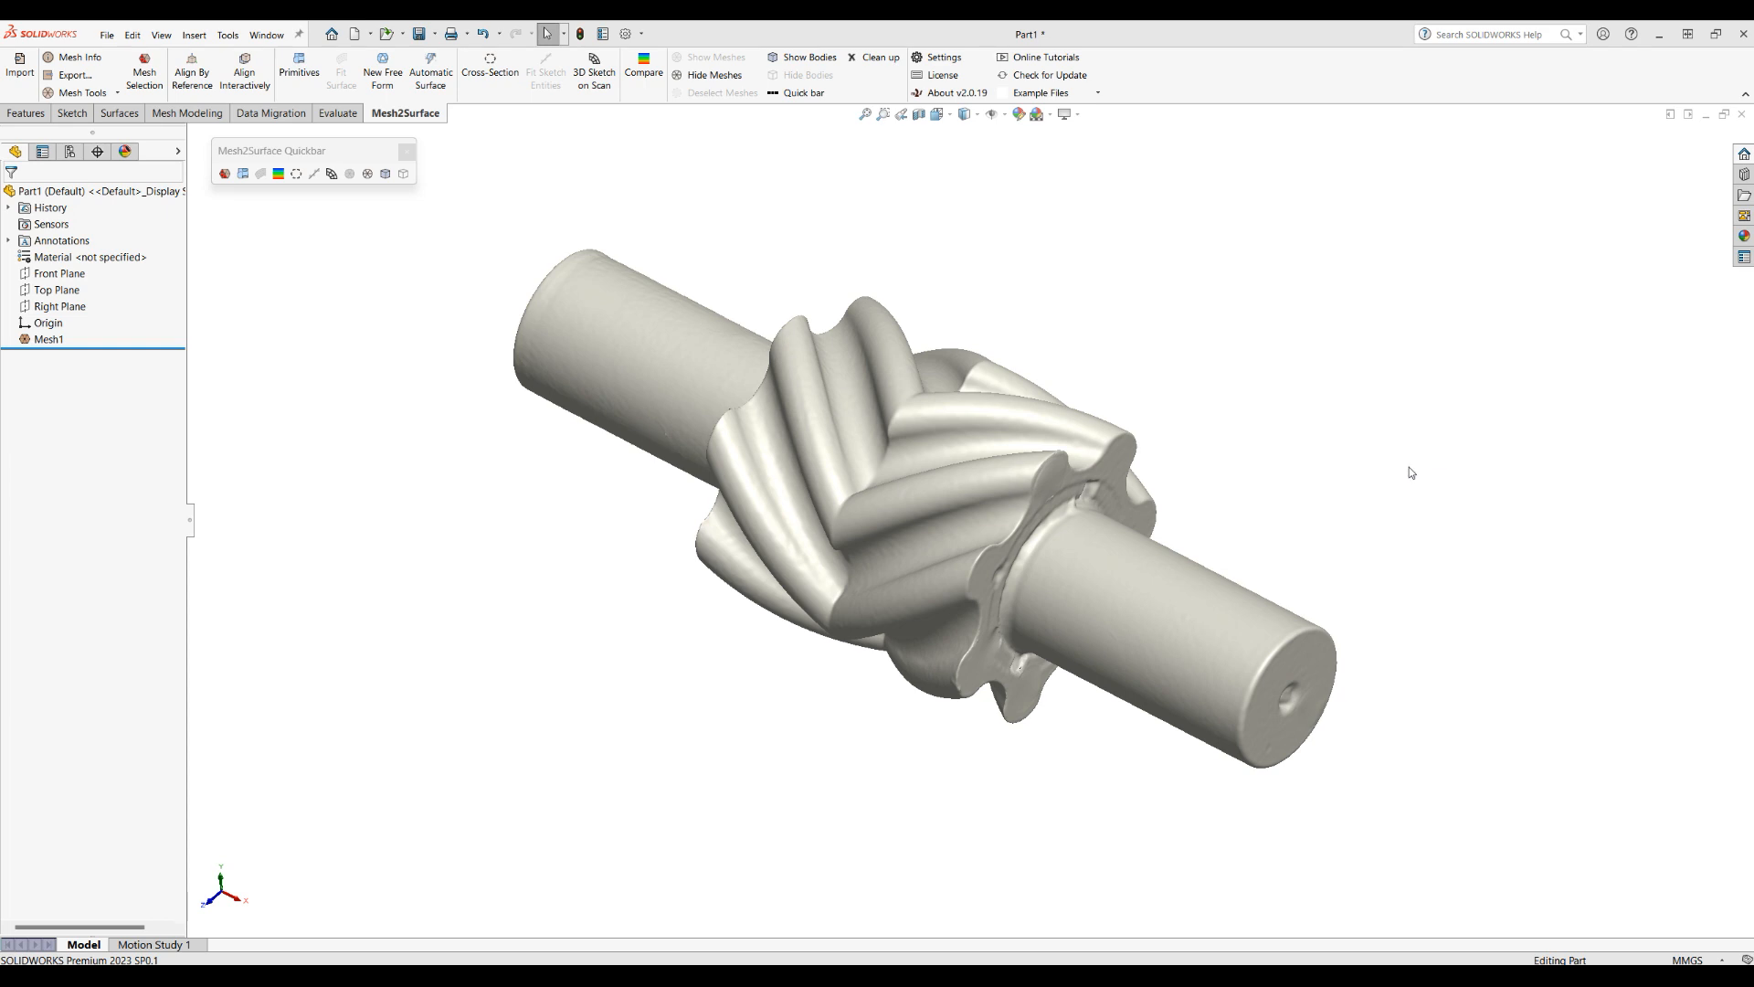
Step: Start creating primitives and wand-select the cylindrical shaft surfaces on both sides of the gear mesh with sensitivity 24
middle_click_drag(832, 467, 889, 505)
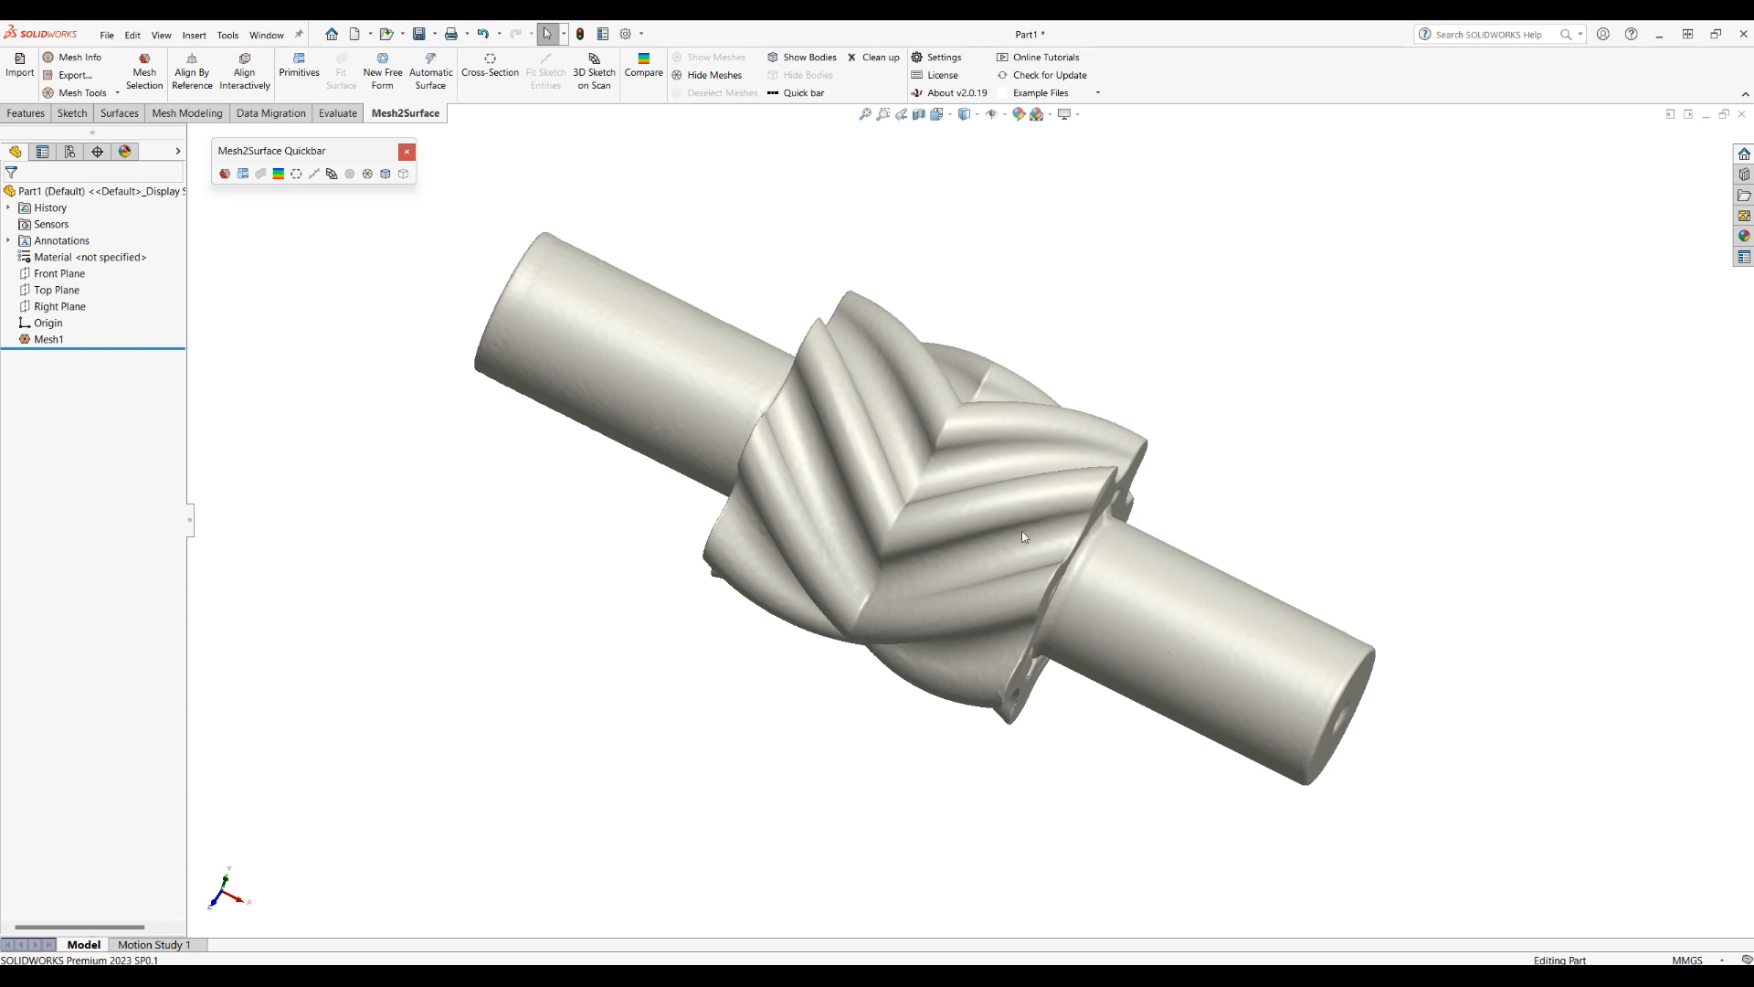
middle_click_drag(827, 501, 795, 362)
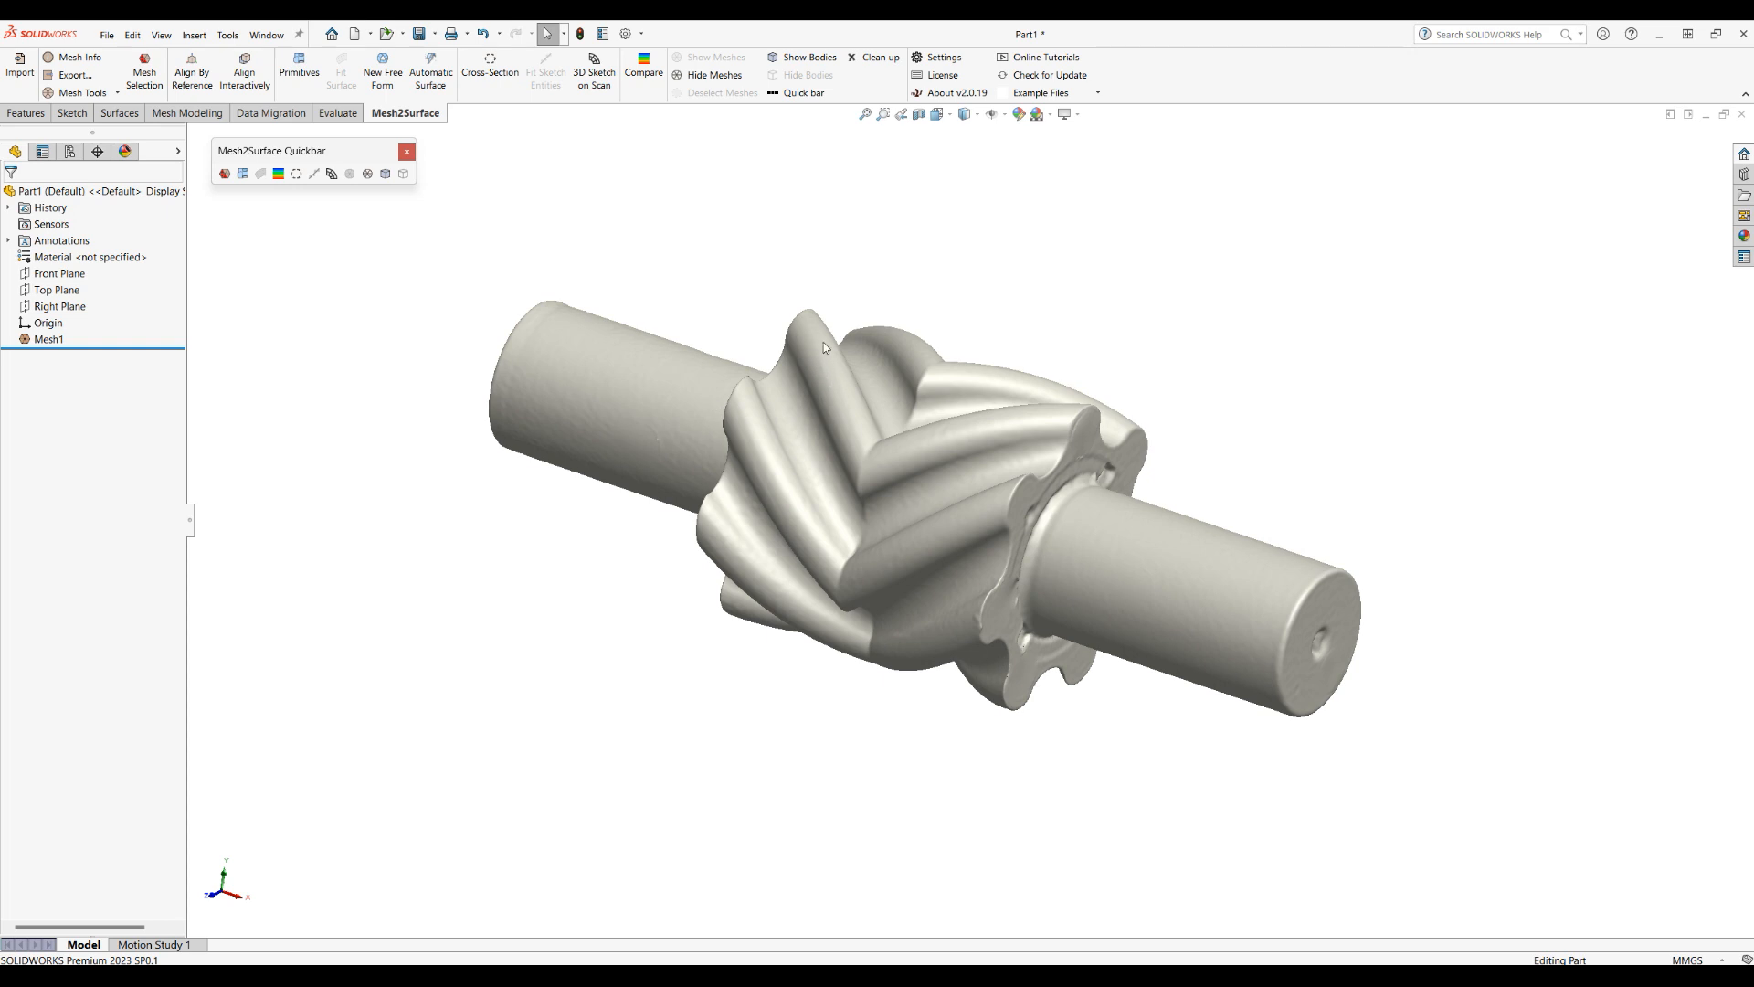
left_click(243, 173)
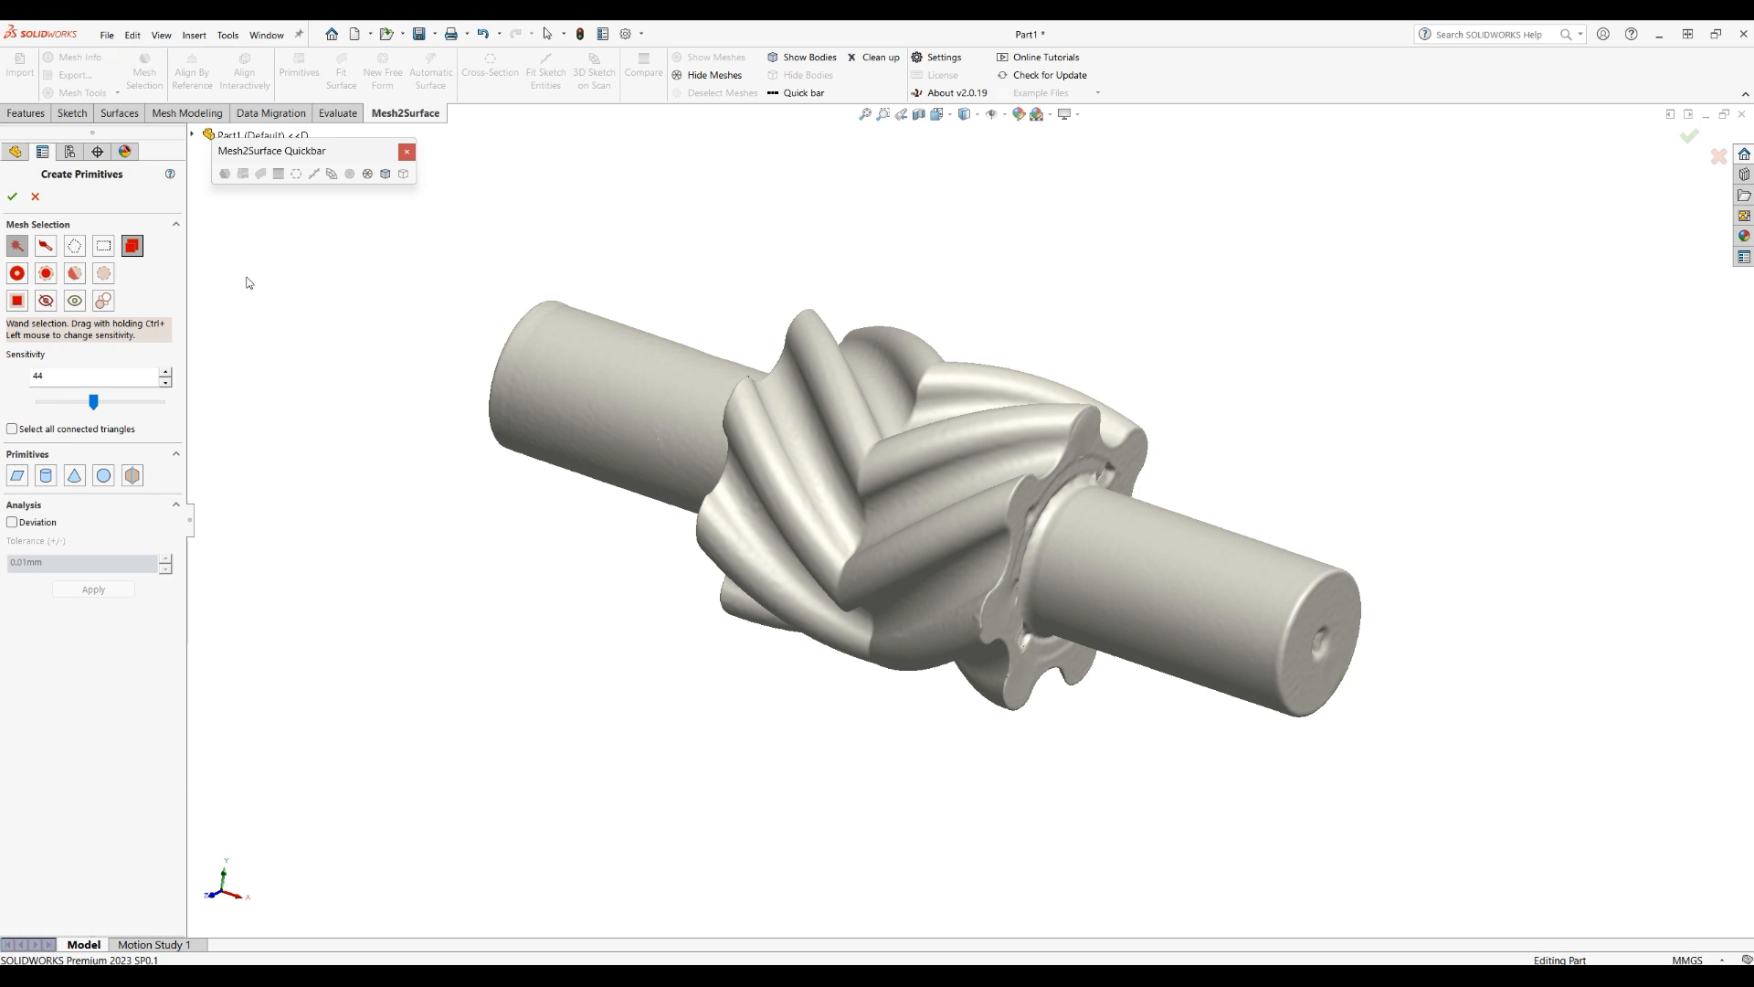
left_click(574, 384)
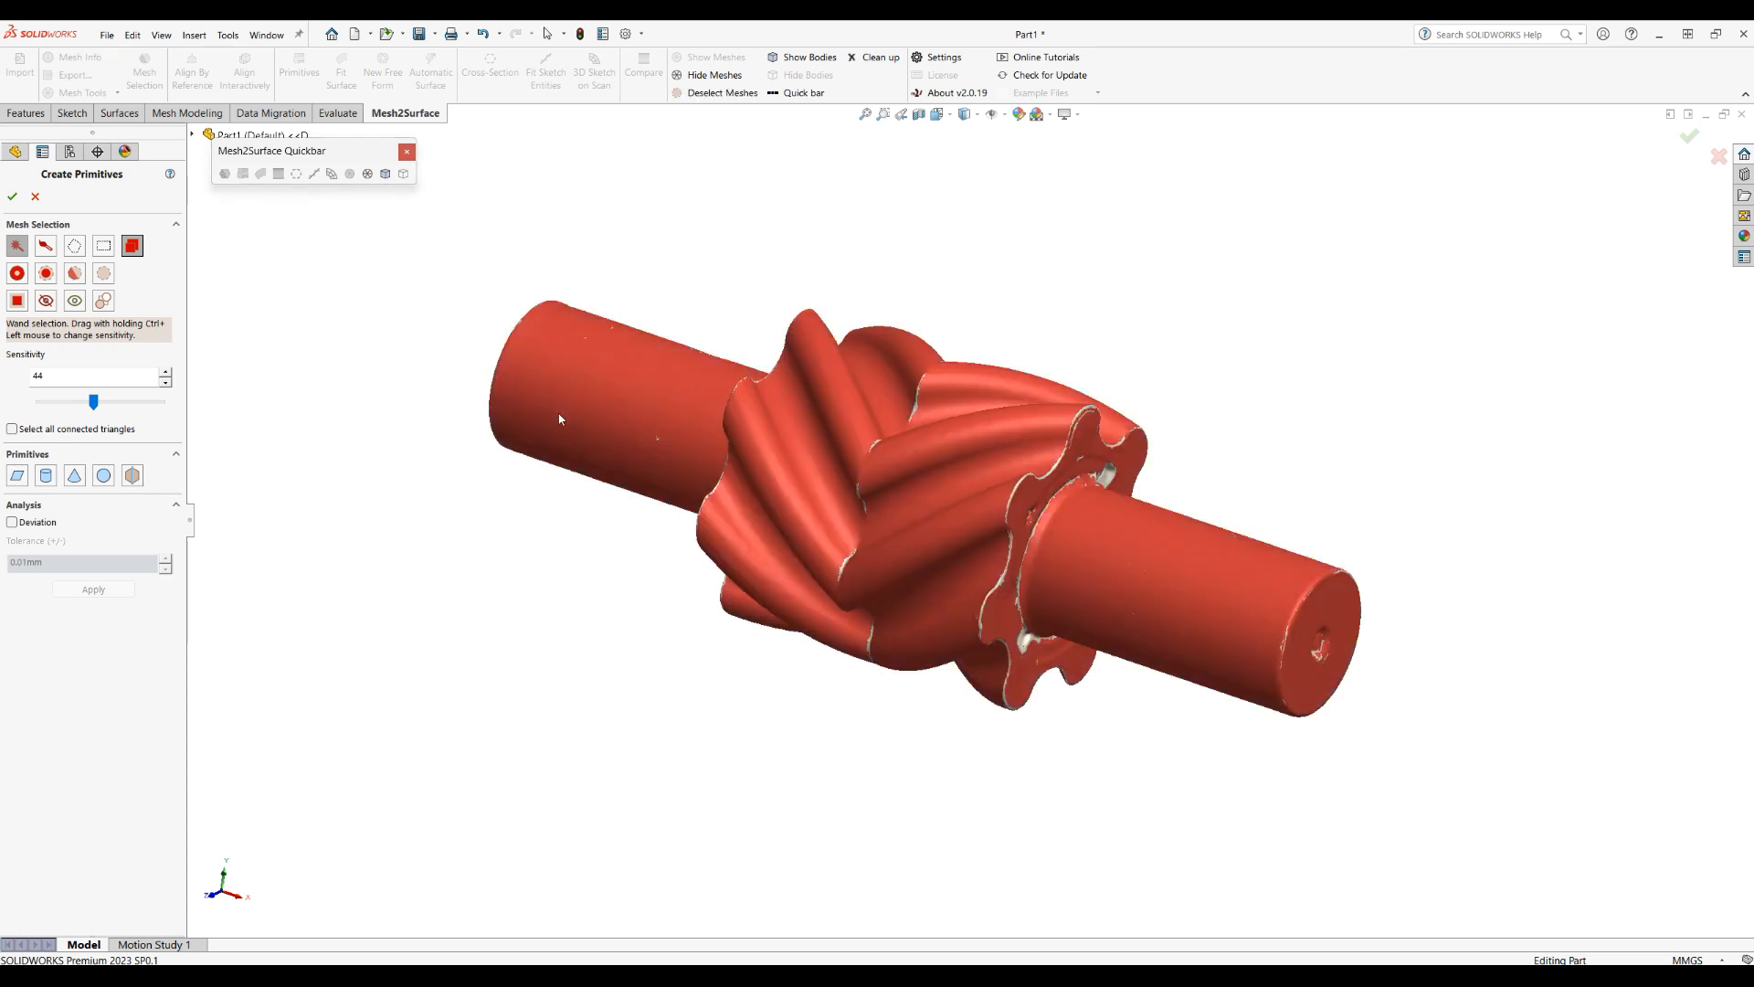
left_click_drag(93, 402, 69, 402)
middle_click_drag(664, 494, 635, 381)
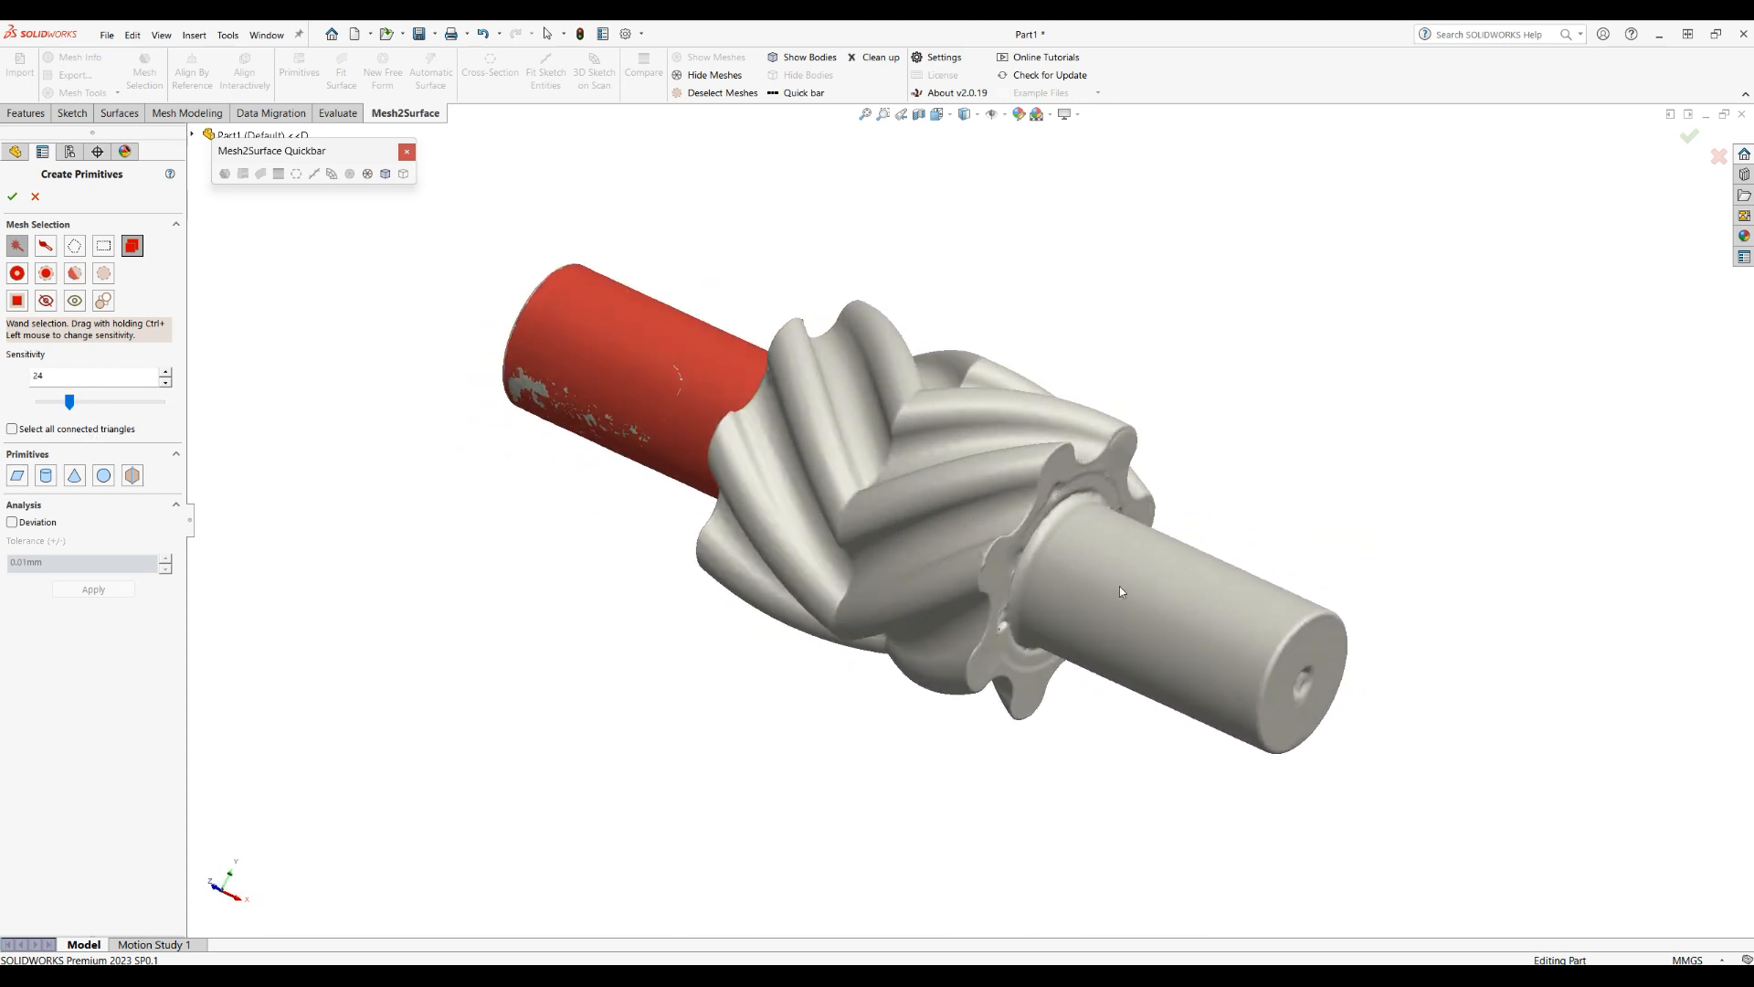
left_click(1158, 591)
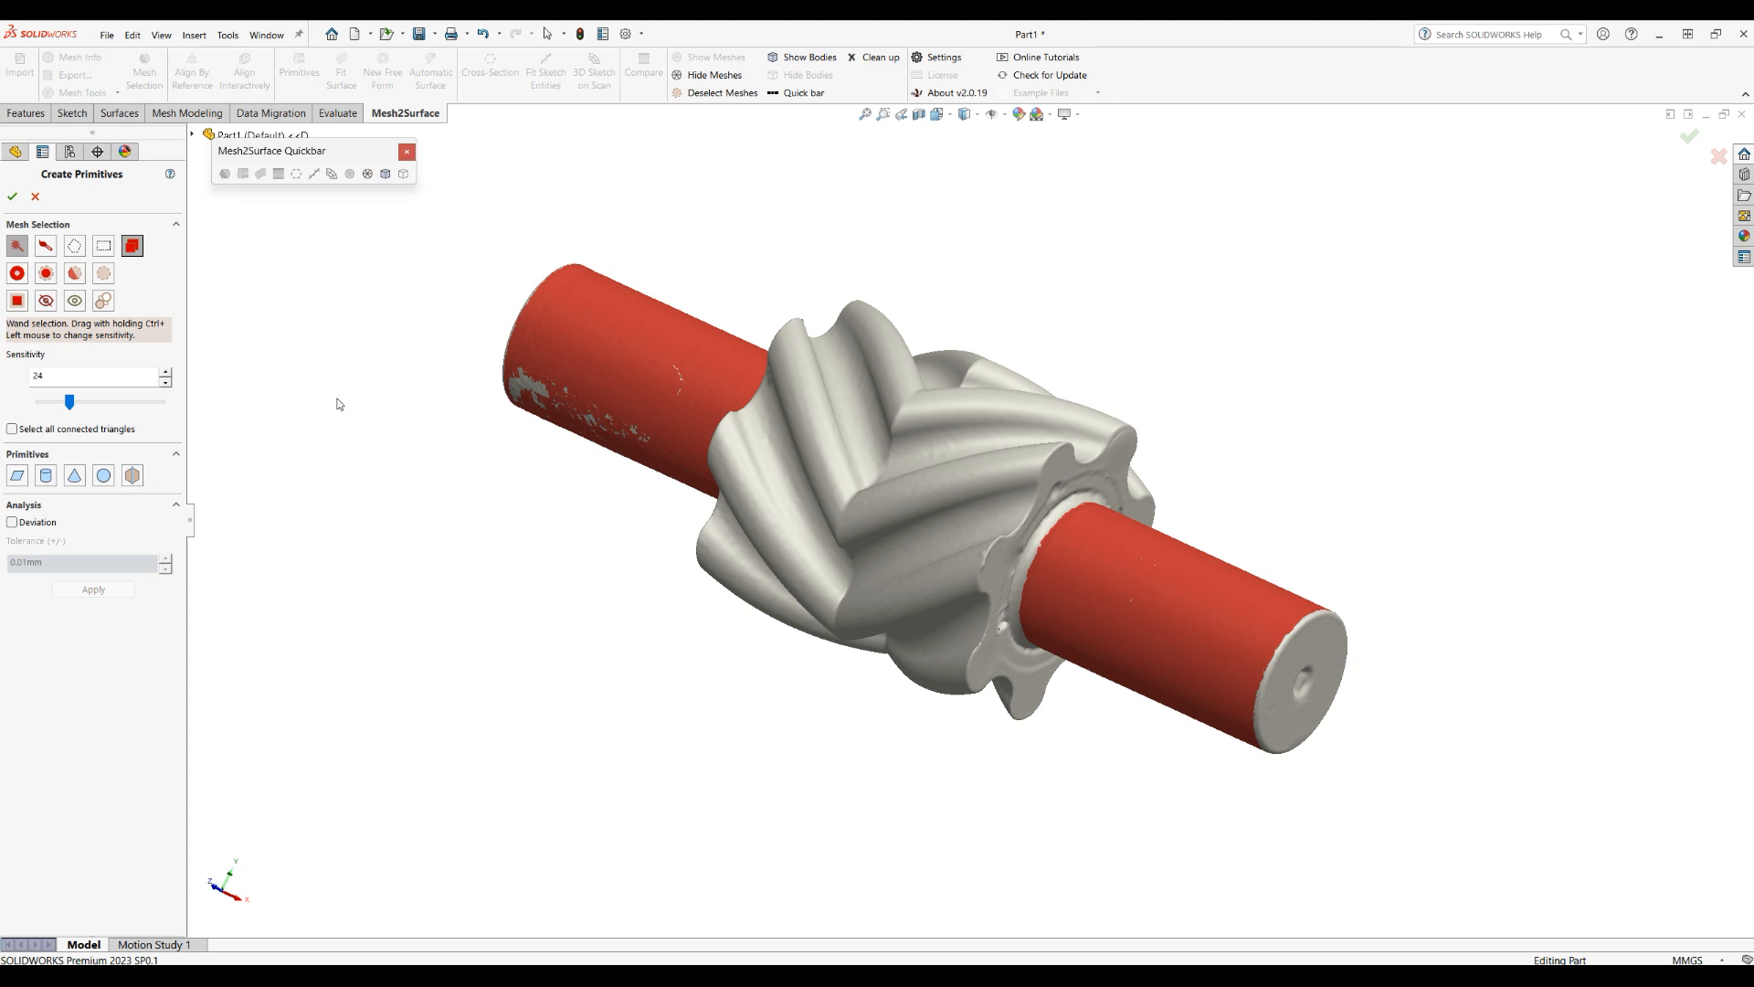
Step: Fit a cylinder primitive to the selected shaft areas and analyse its deviation with a 0.02 mm tolerance
left_click(46, 476)
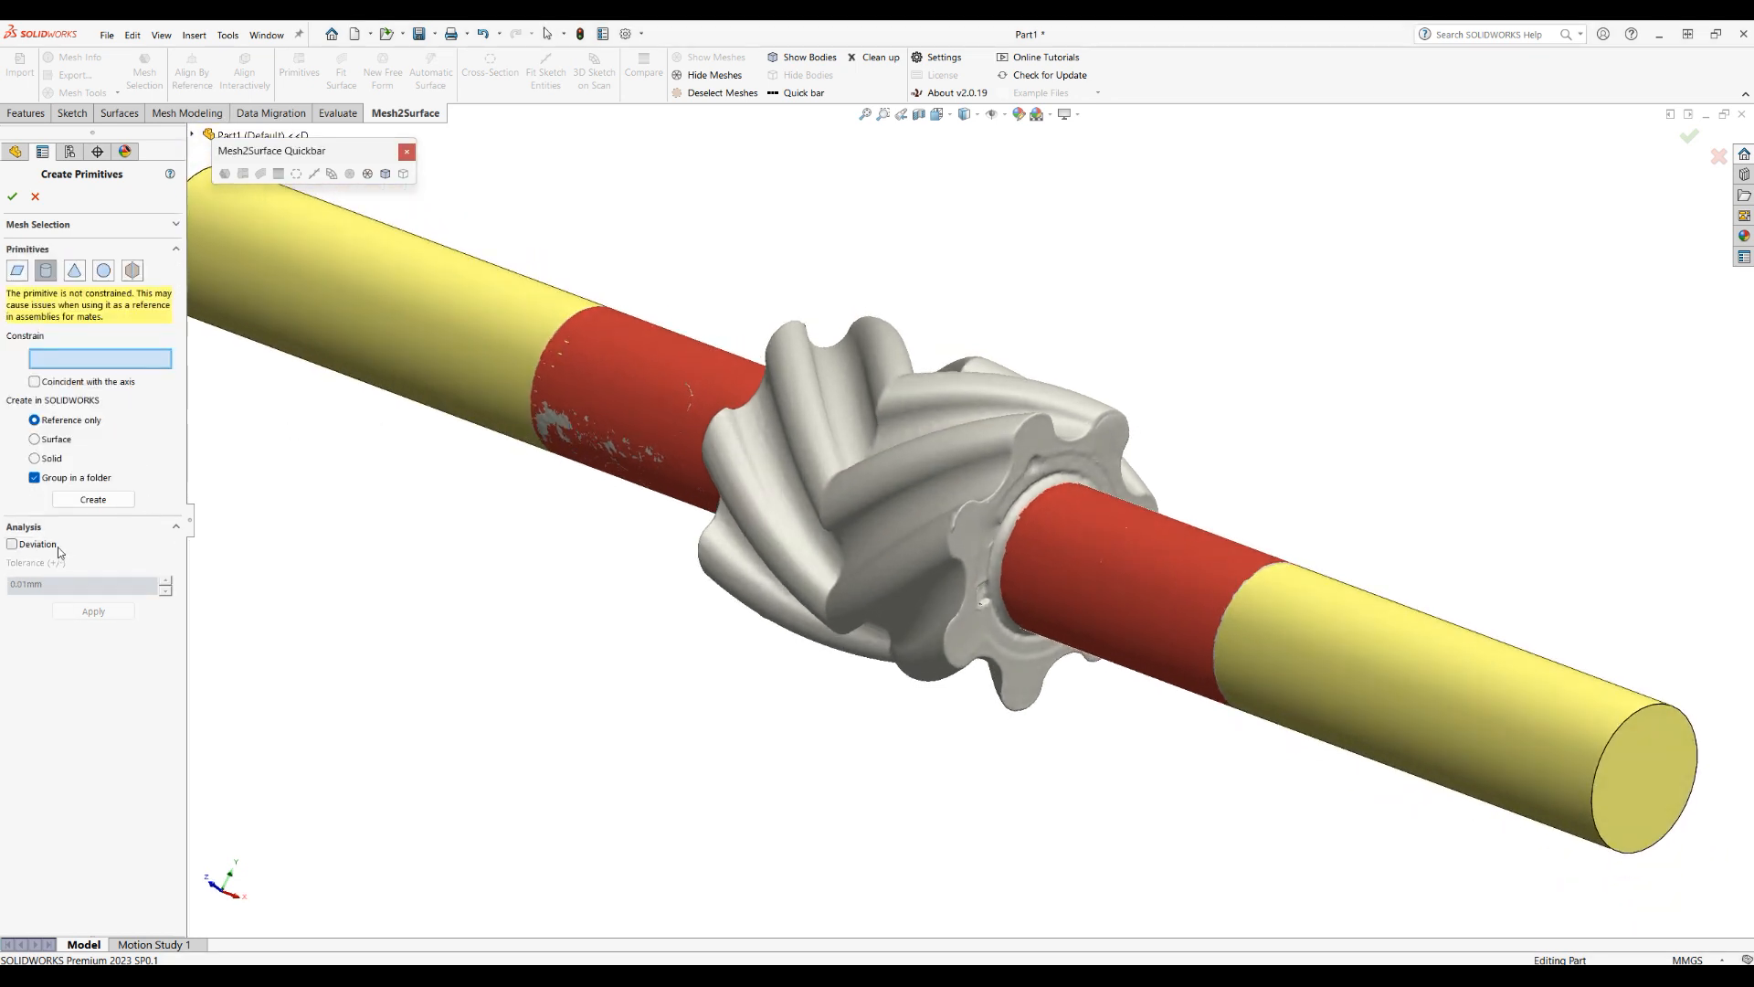
left_click(13, 544)
left_click_drag(22, 583, 83, 584)
type("2")
left_click(101, 611)
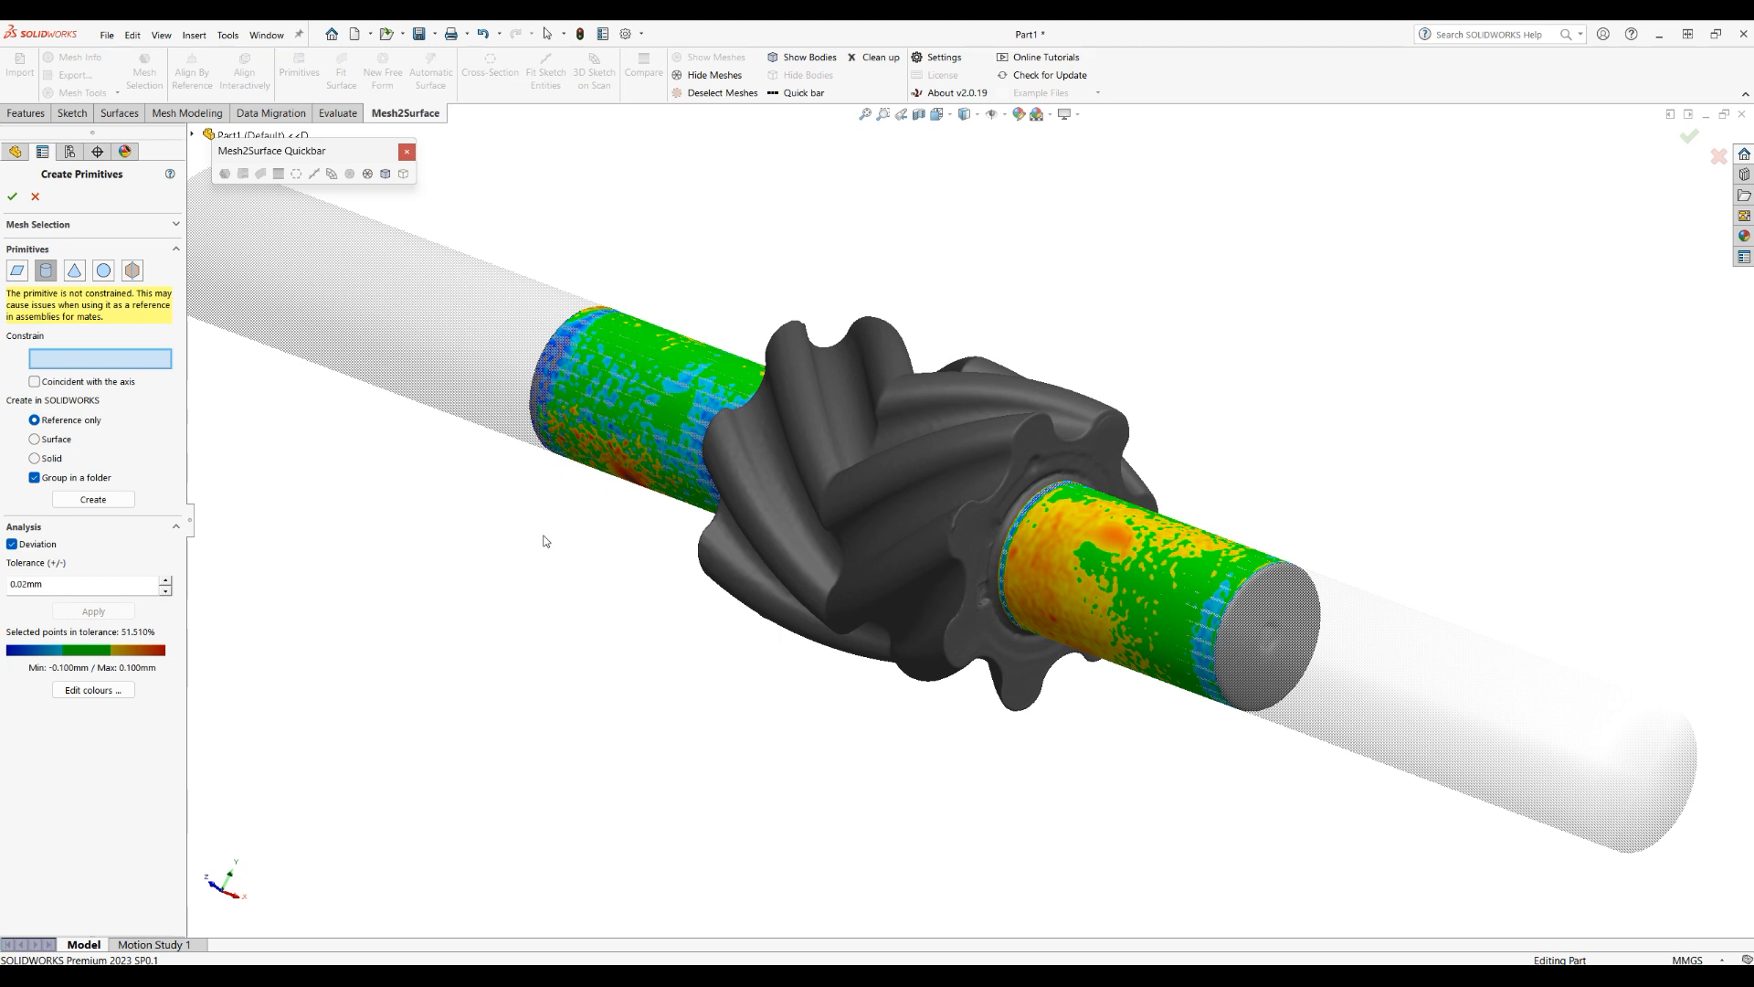
Step: Create the fitted cylinder as a surface and hide its centre axis
left_click(52, 443)
left_click(94, 499)
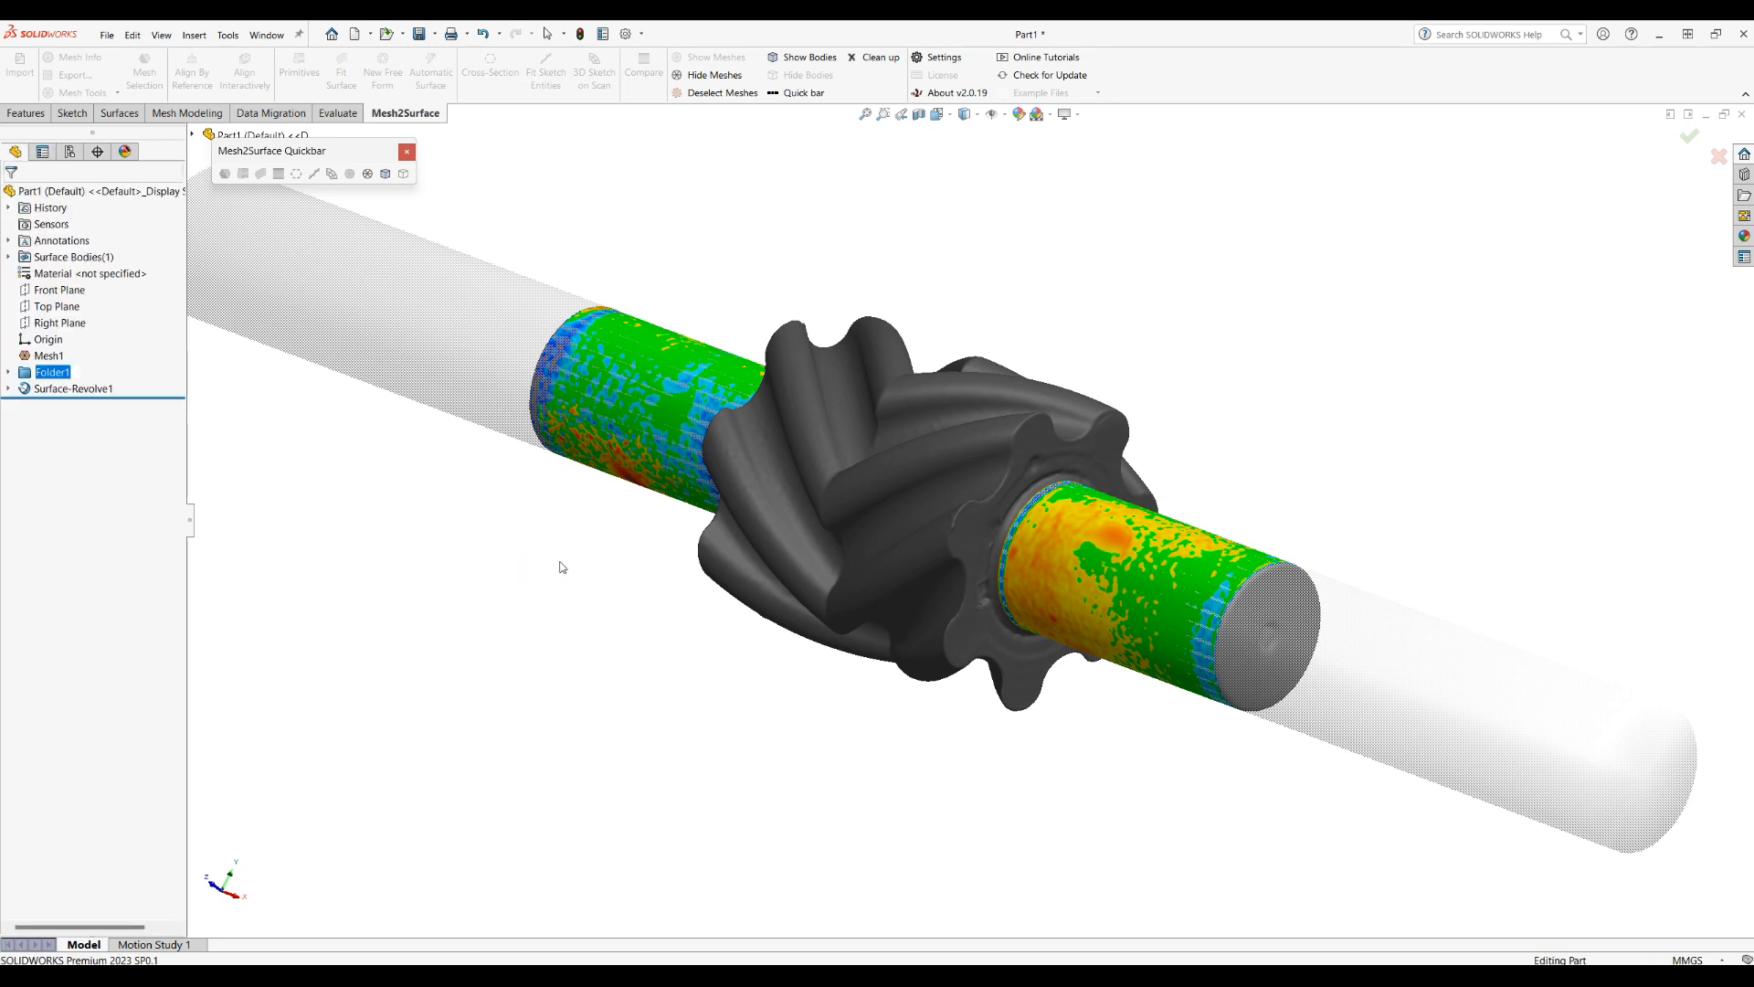
middle_click_drag(722, 627, 625, 679)
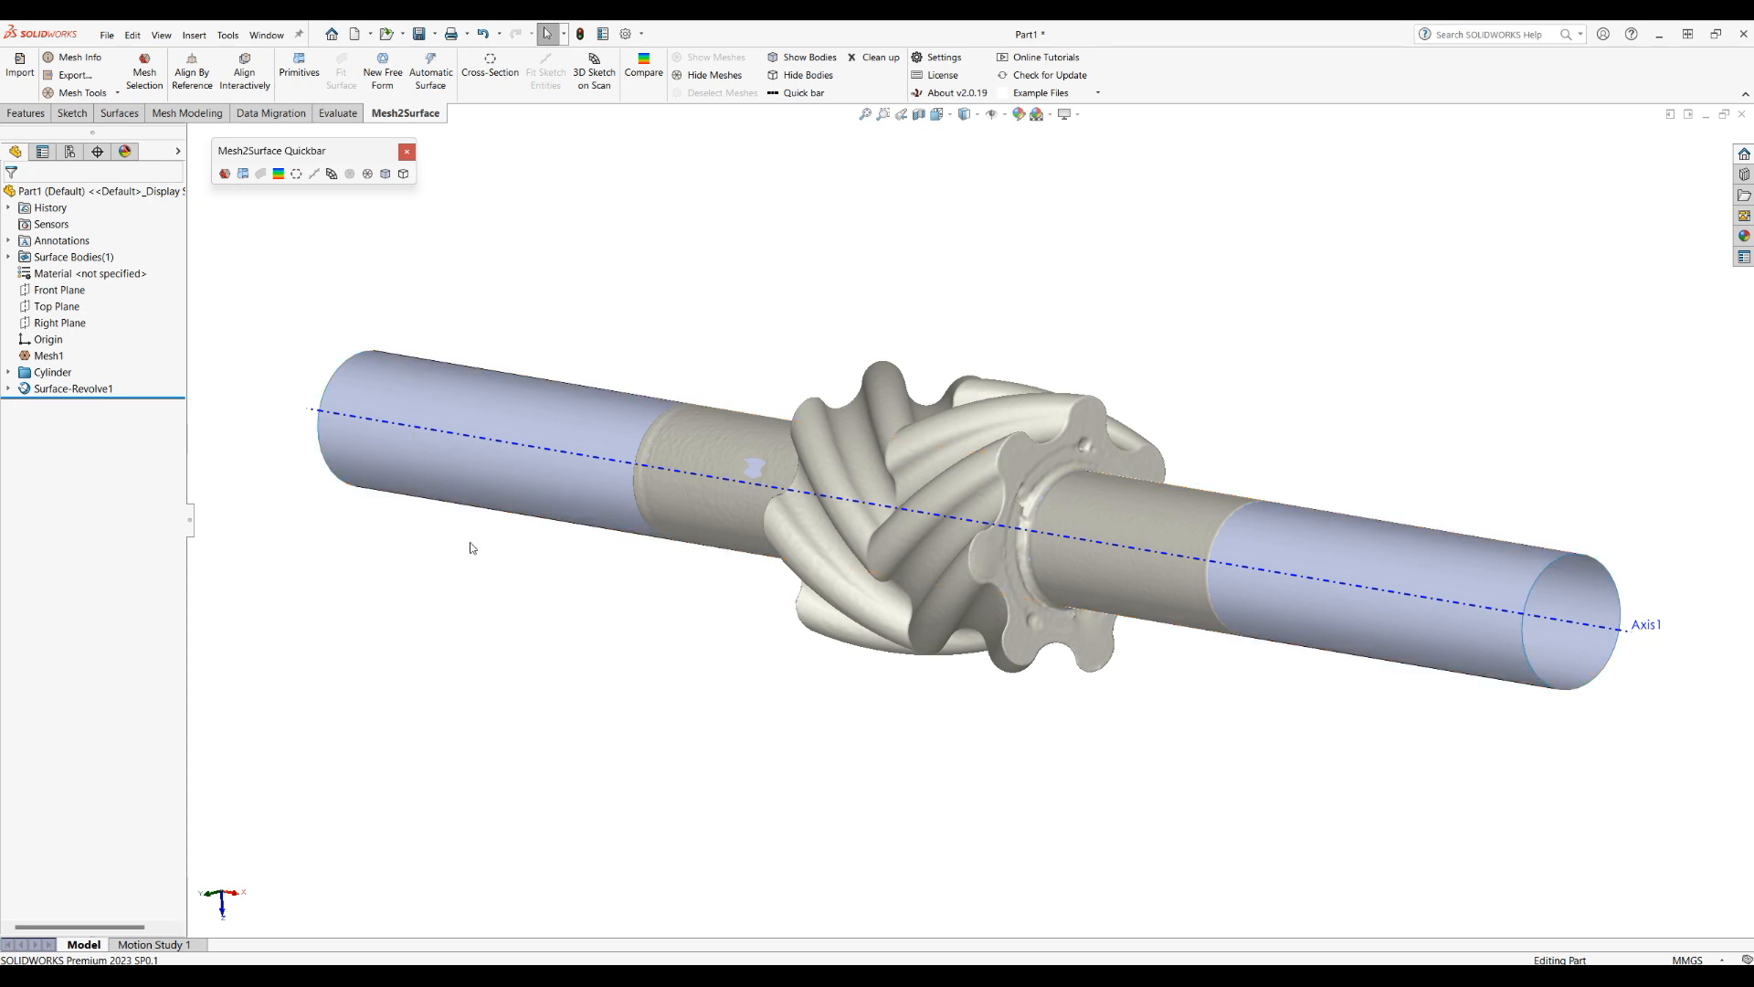
middle_click_drag(485, 576, 462, 650)
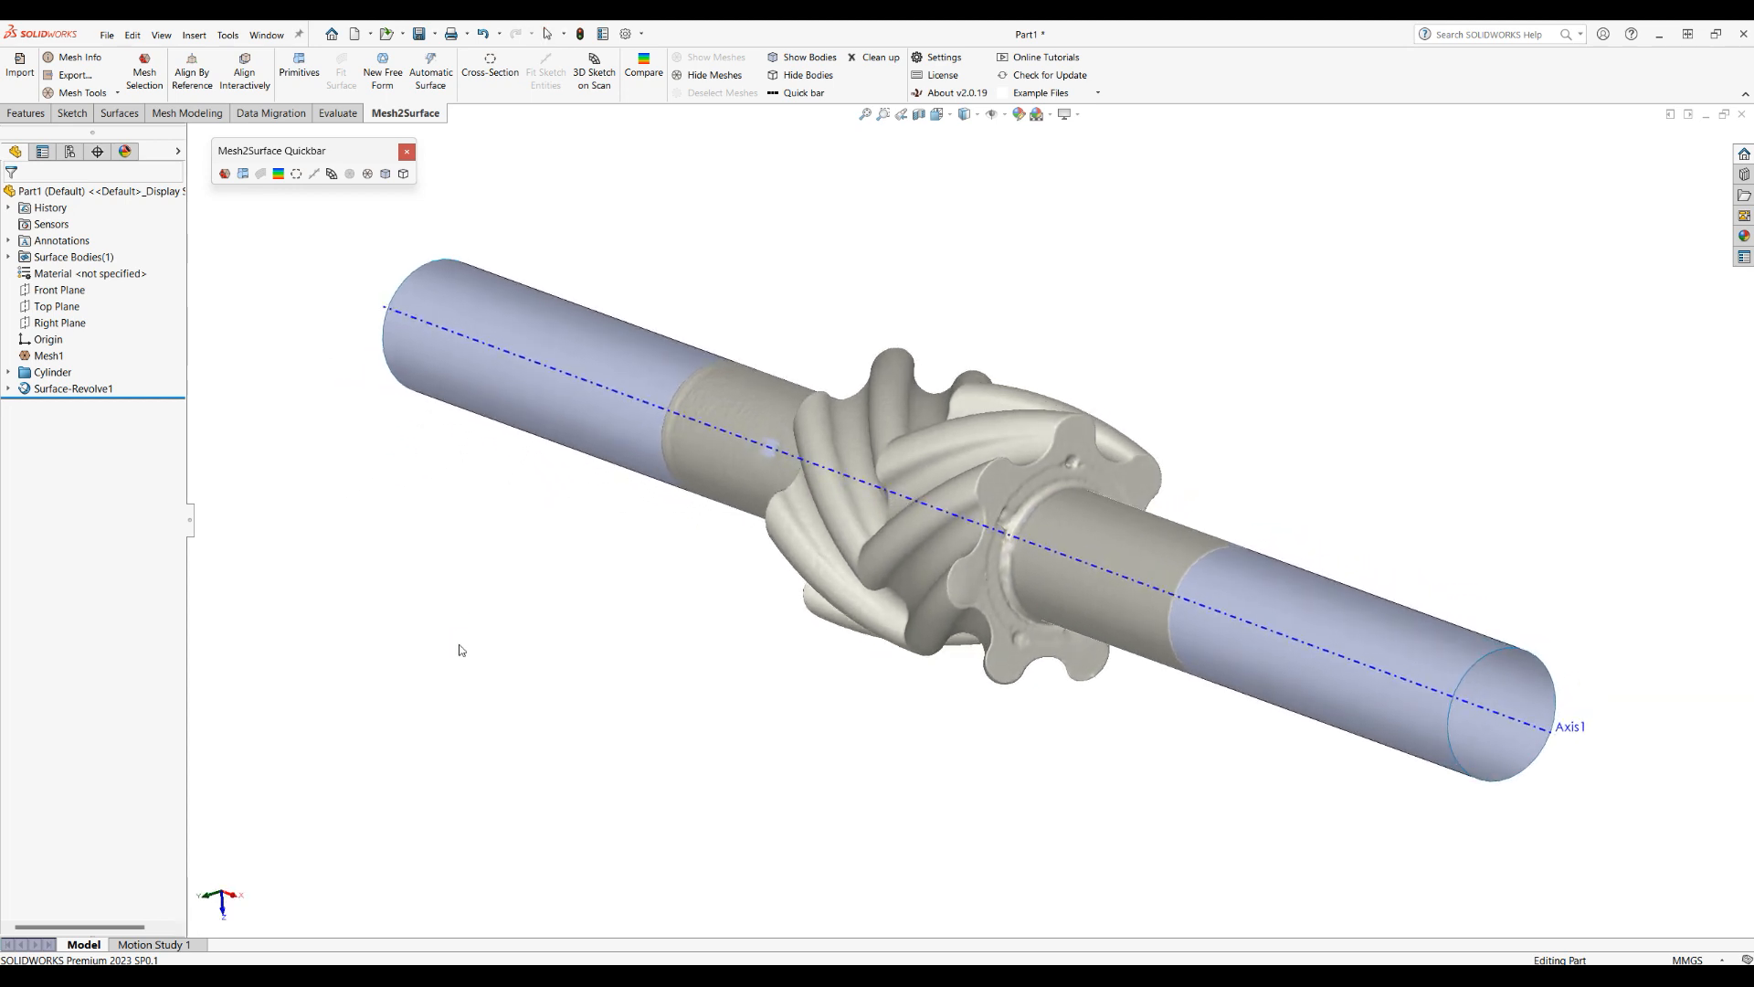
left_click(1532, 733)
left_click(1591, 665)
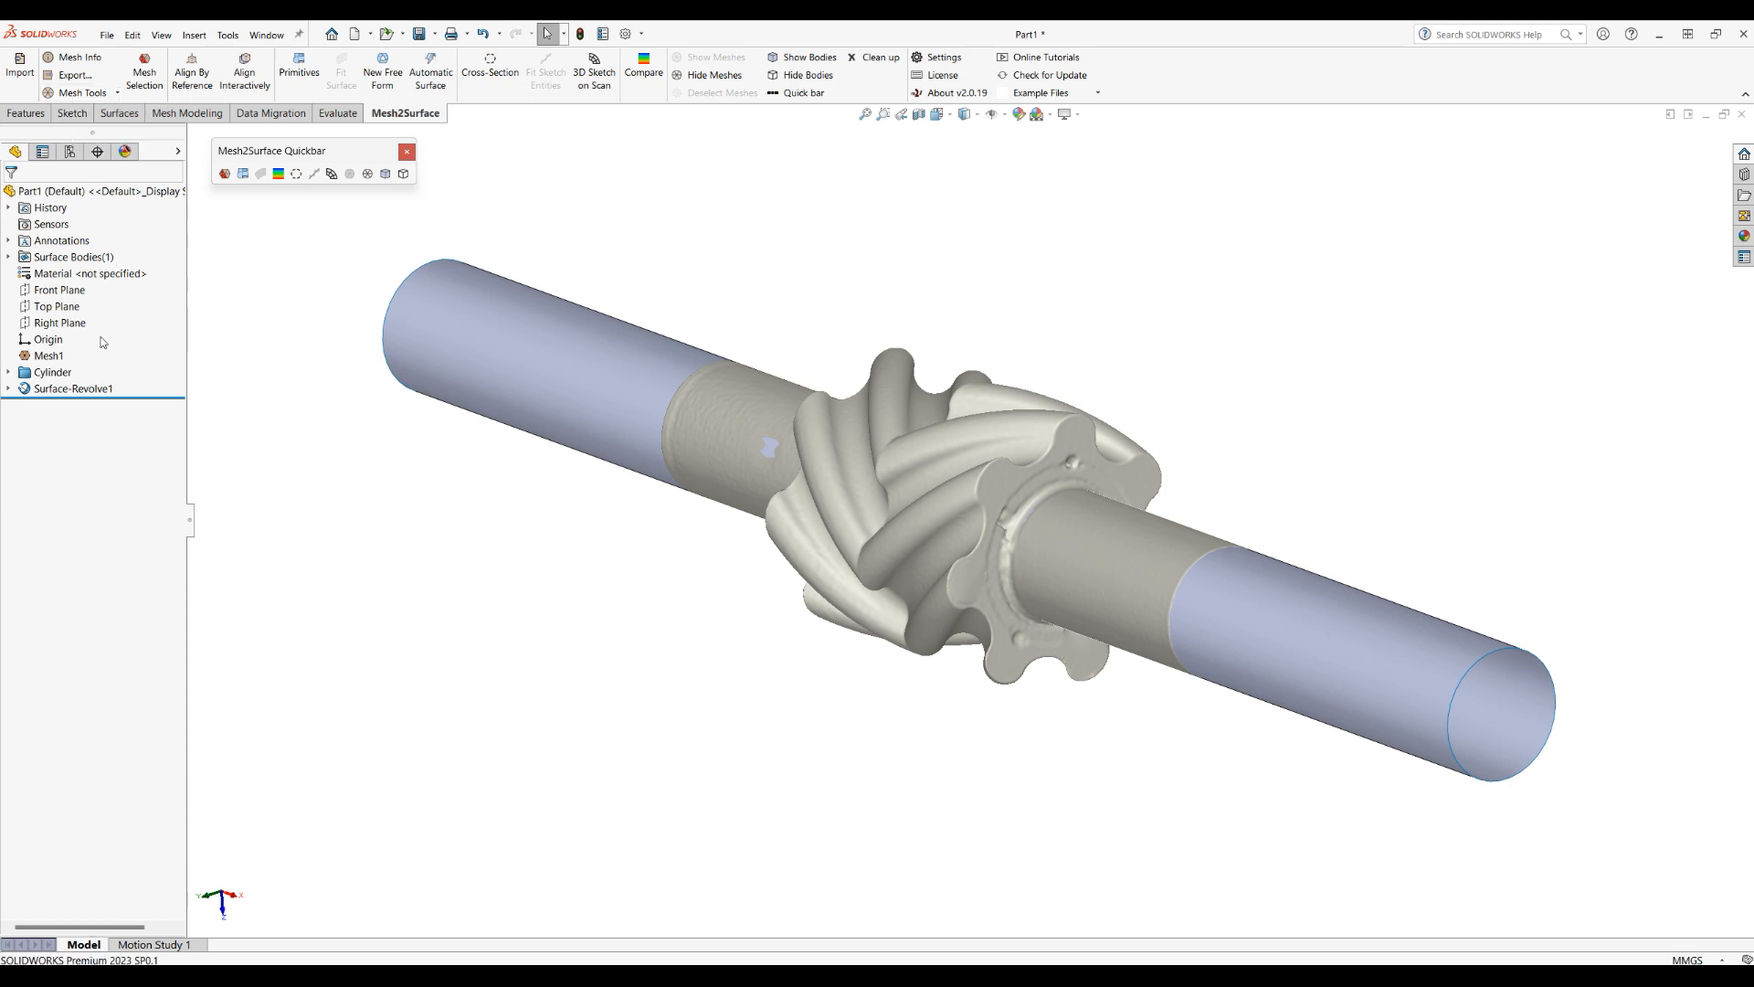
Step: Unroll Mesh1 using the fitted cylindrical surface as the reference cylinder, creating the result as a separate feature
left_click(37, 358)
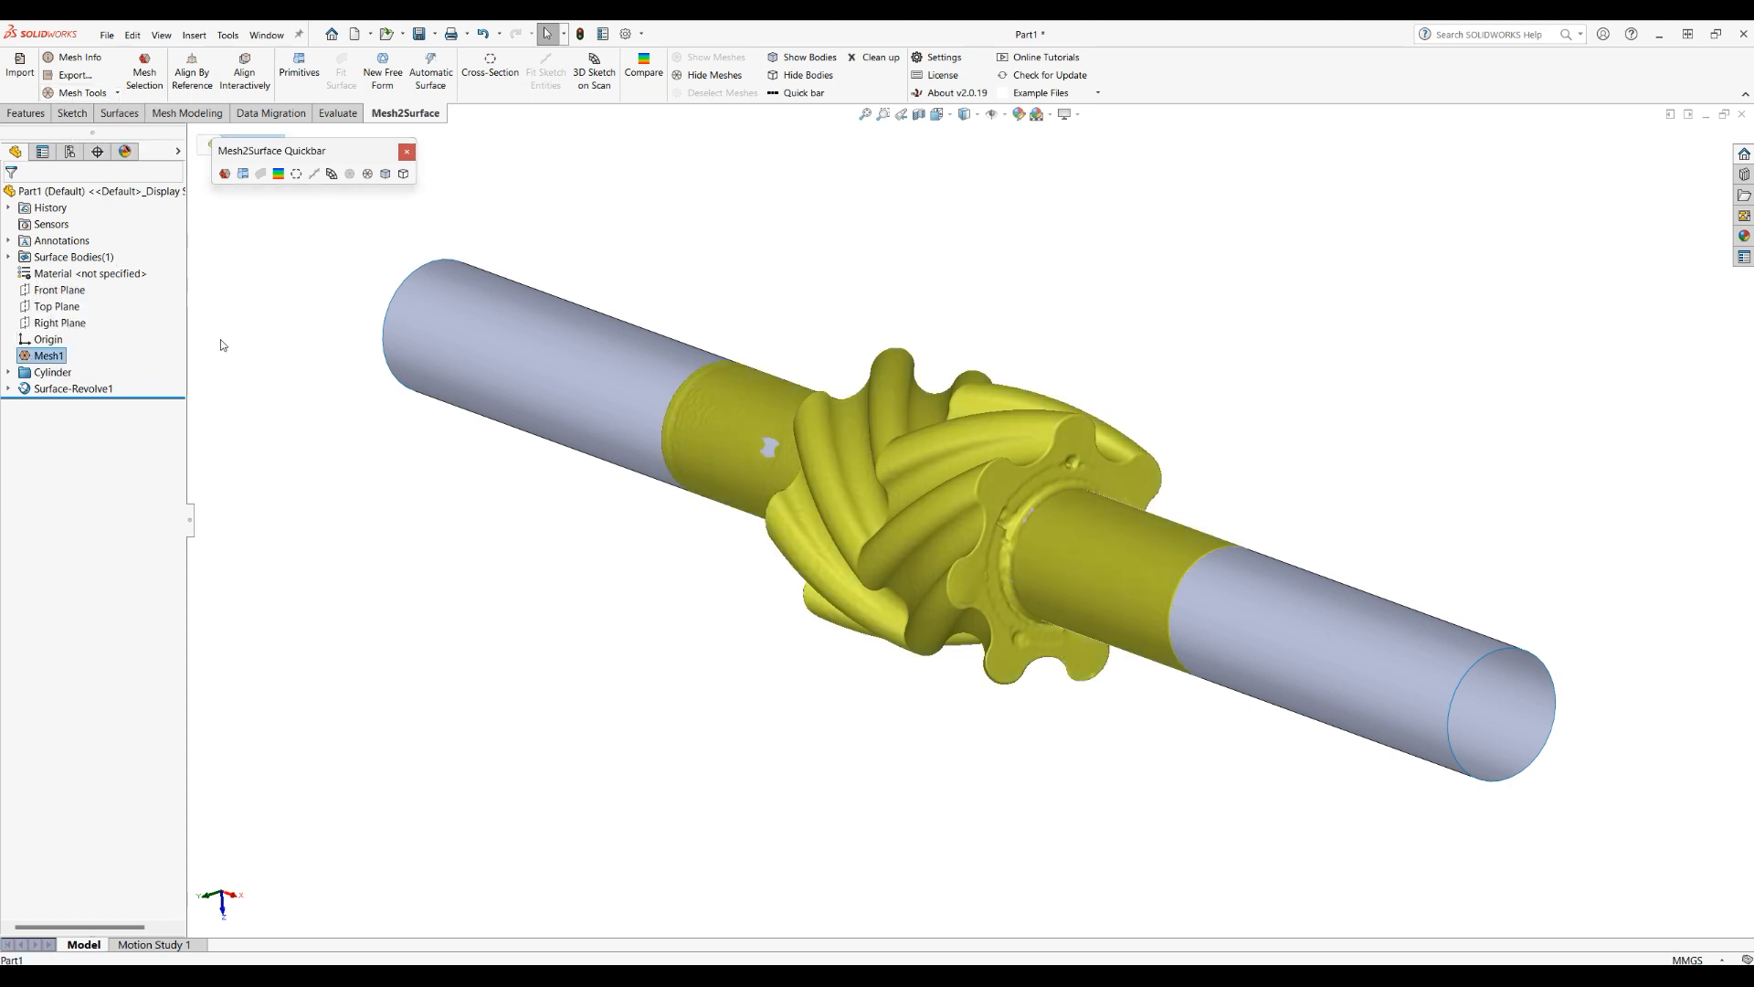
left_click(75, 95)
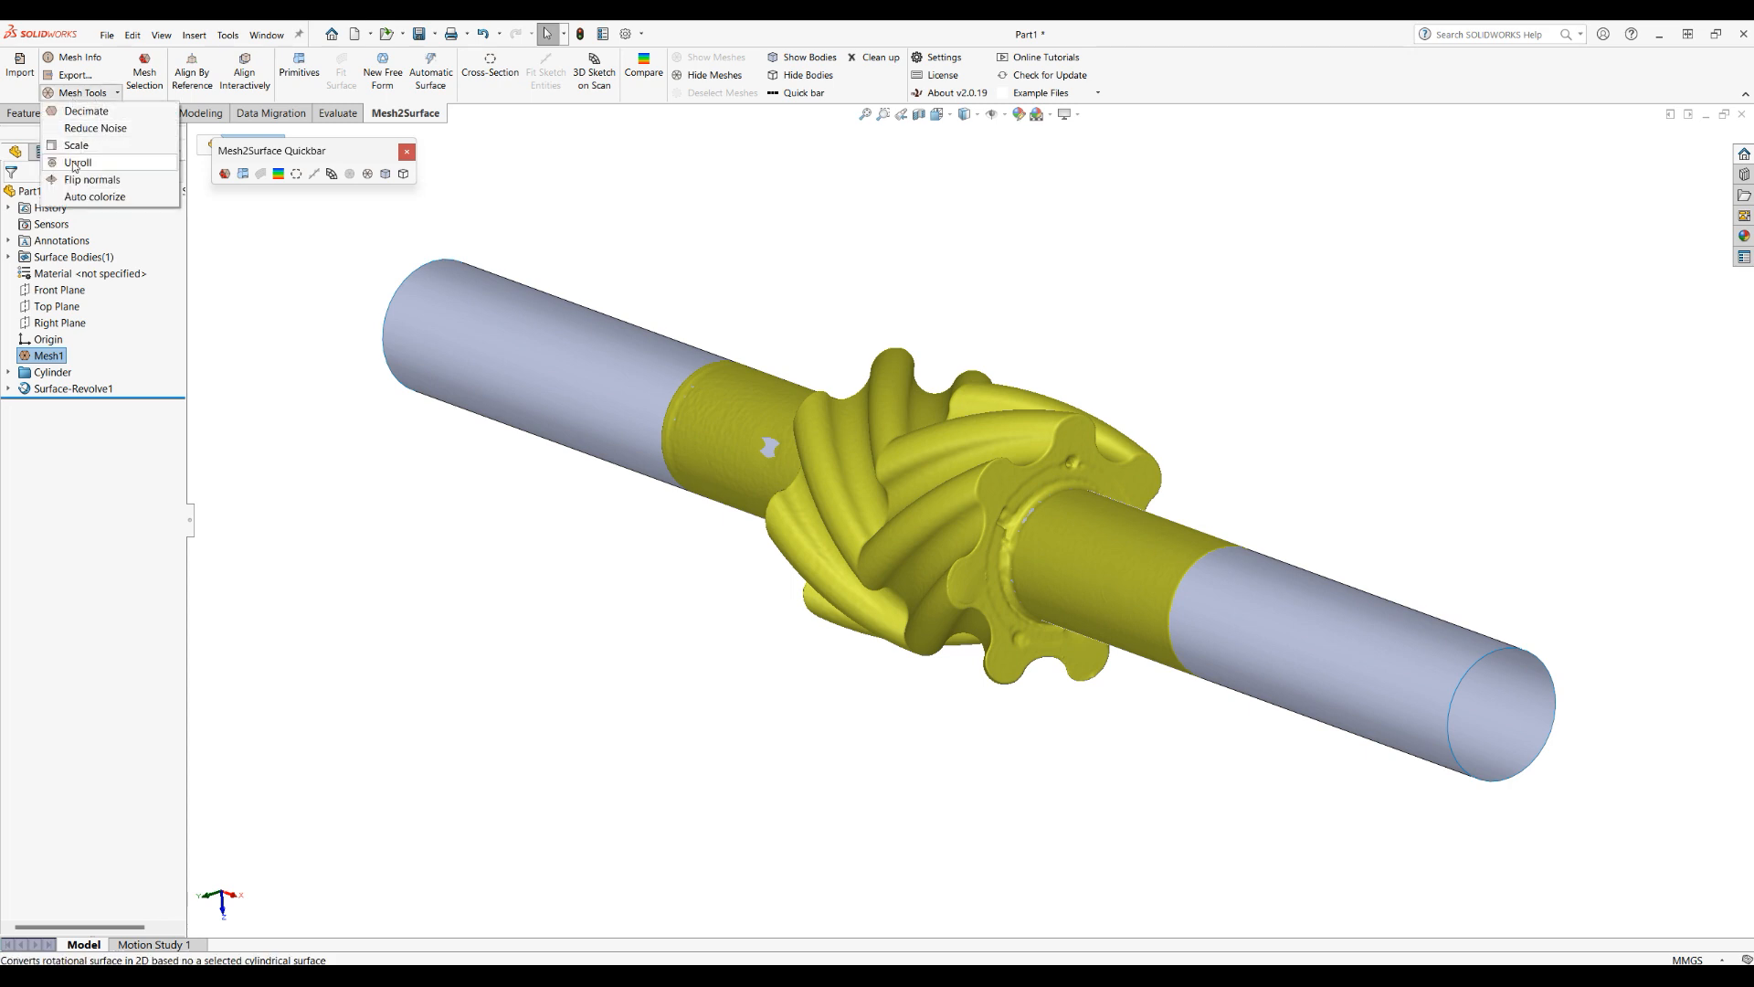
left_click(122, 165)
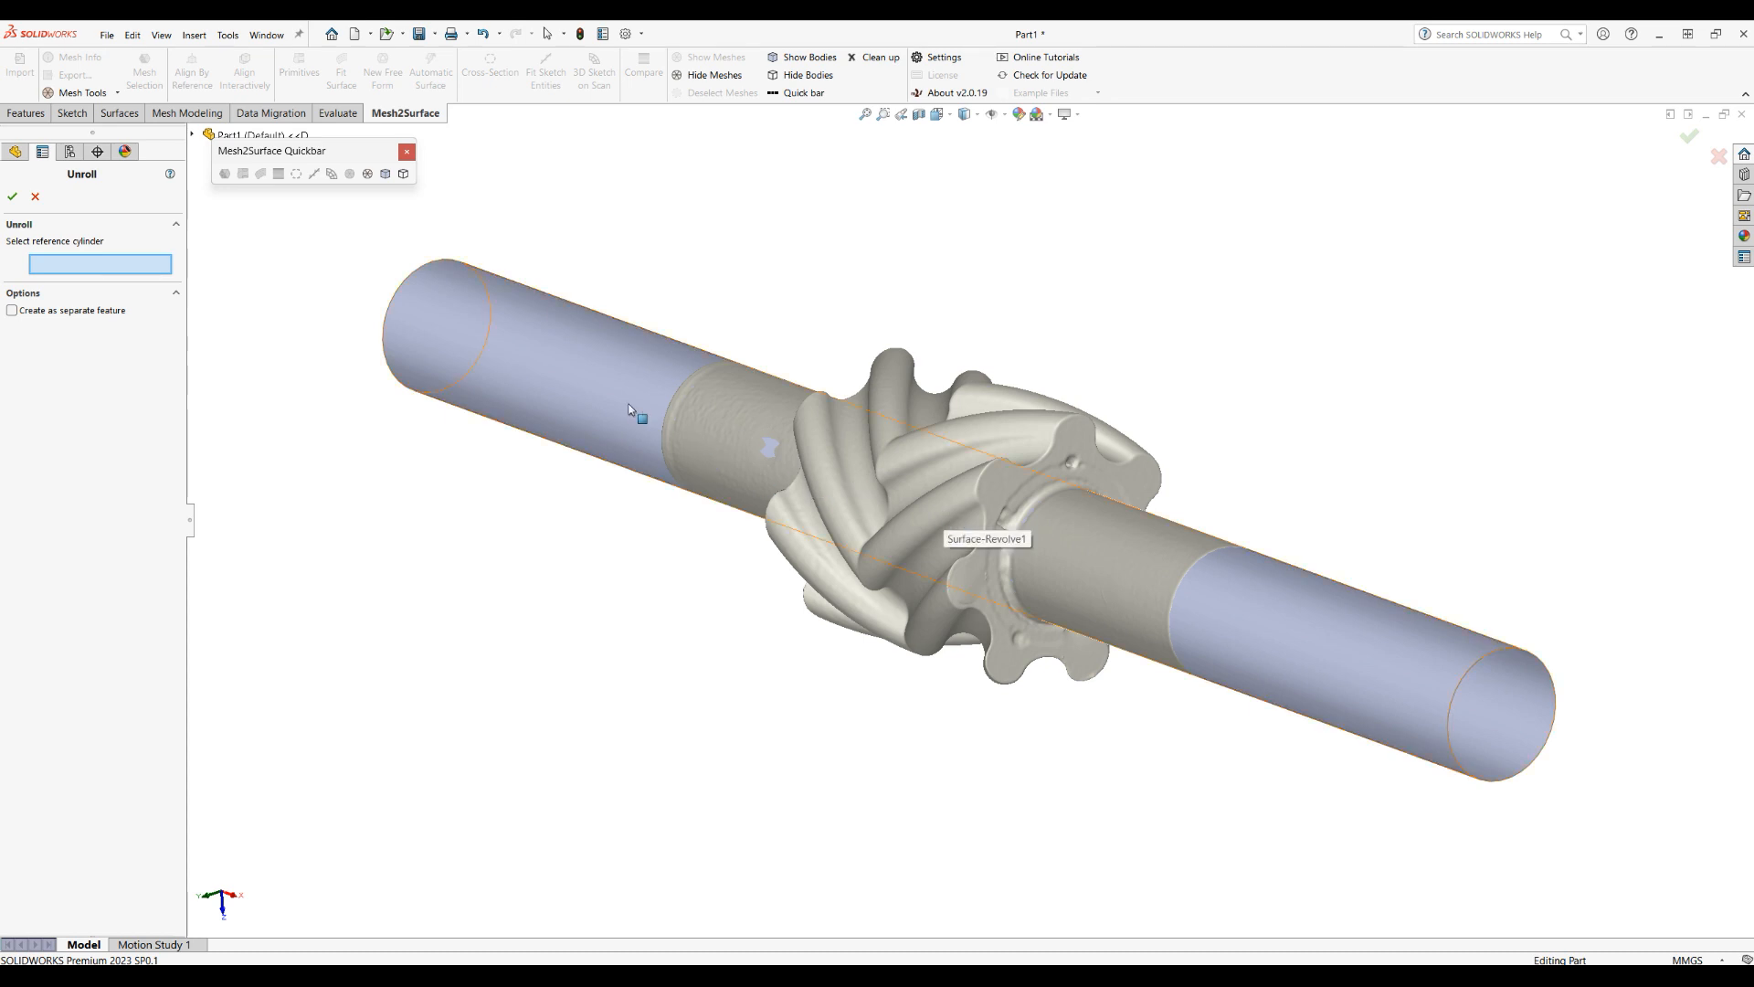
left_click(601, 354)
scroll(559, 380, "up", 5)
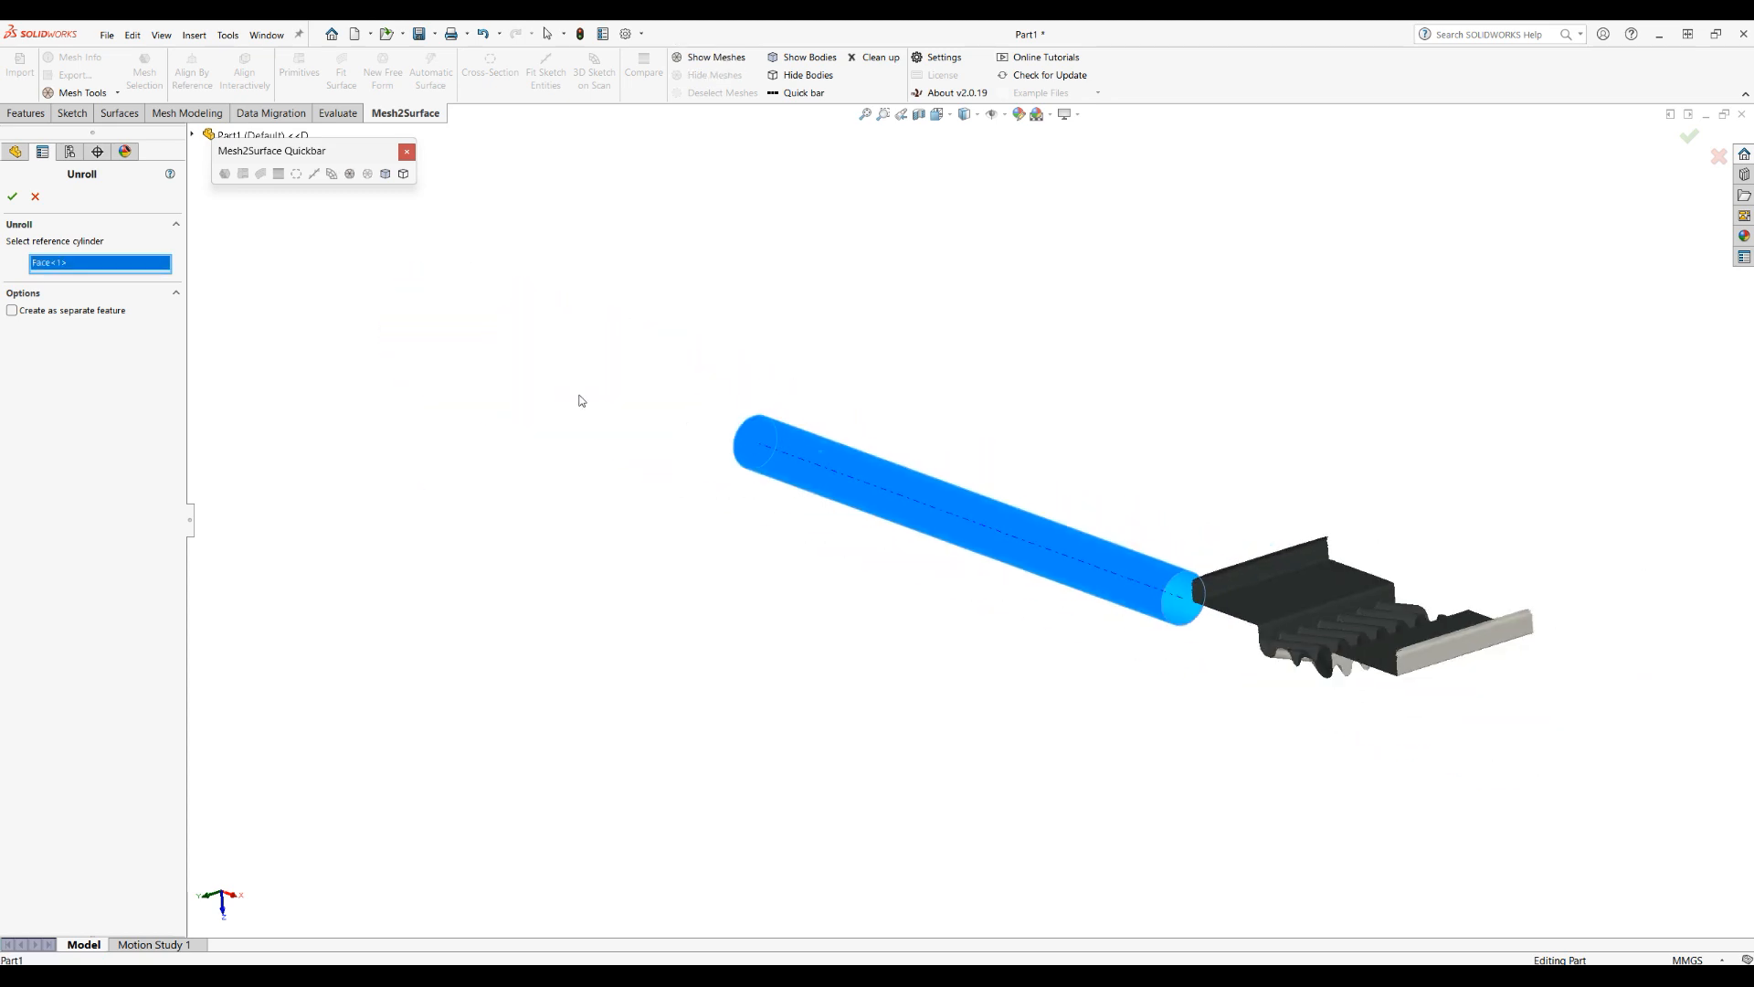
middle_click_drag(1016, 605, 672, 313)
scroll(1613, 548, "down", 3)
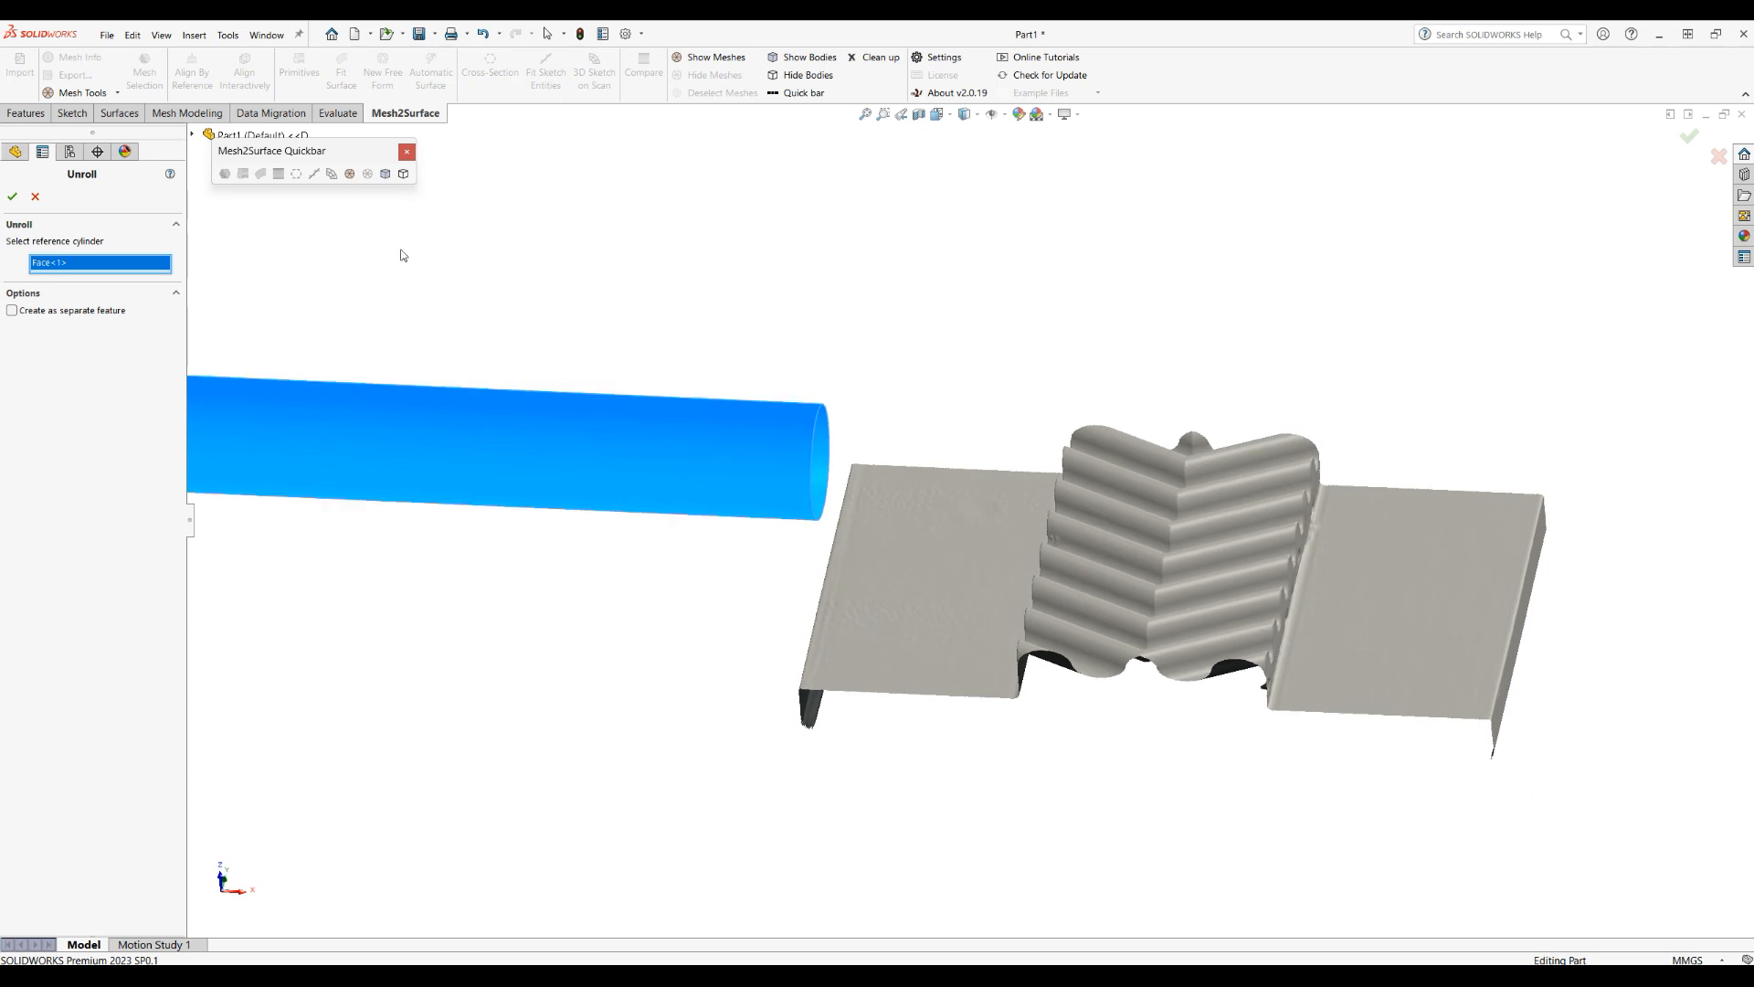
left_click(13, 196)
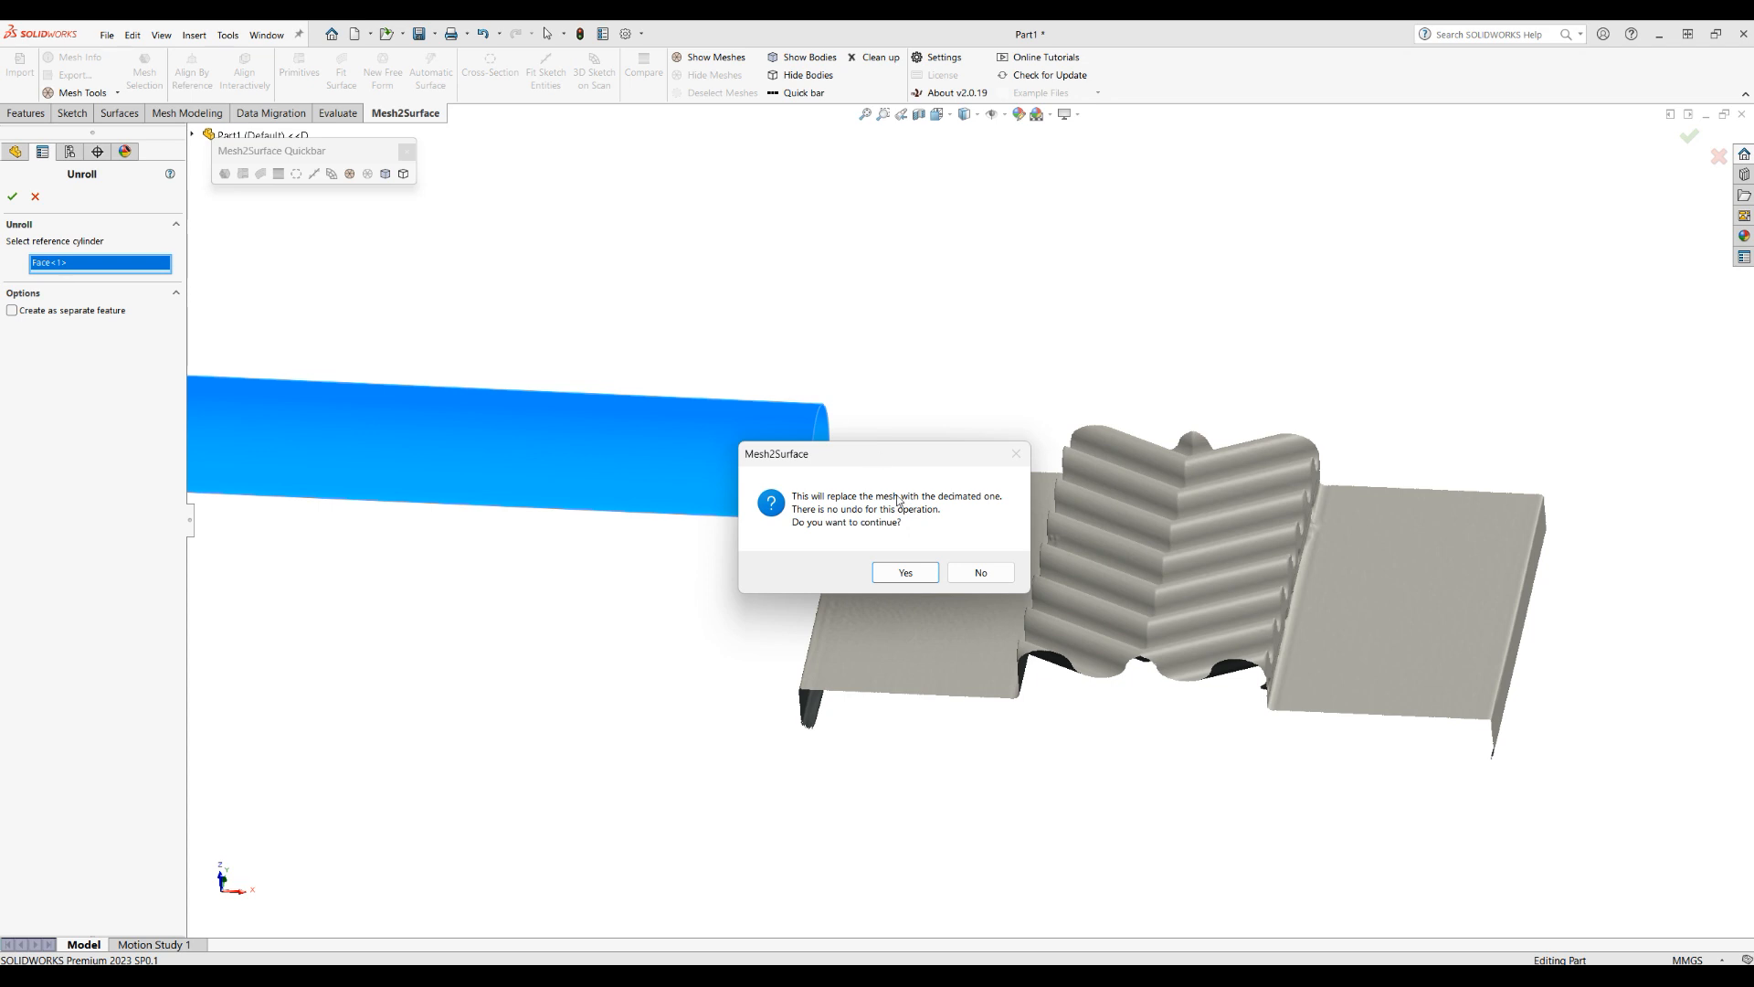
left_click(985, 572)
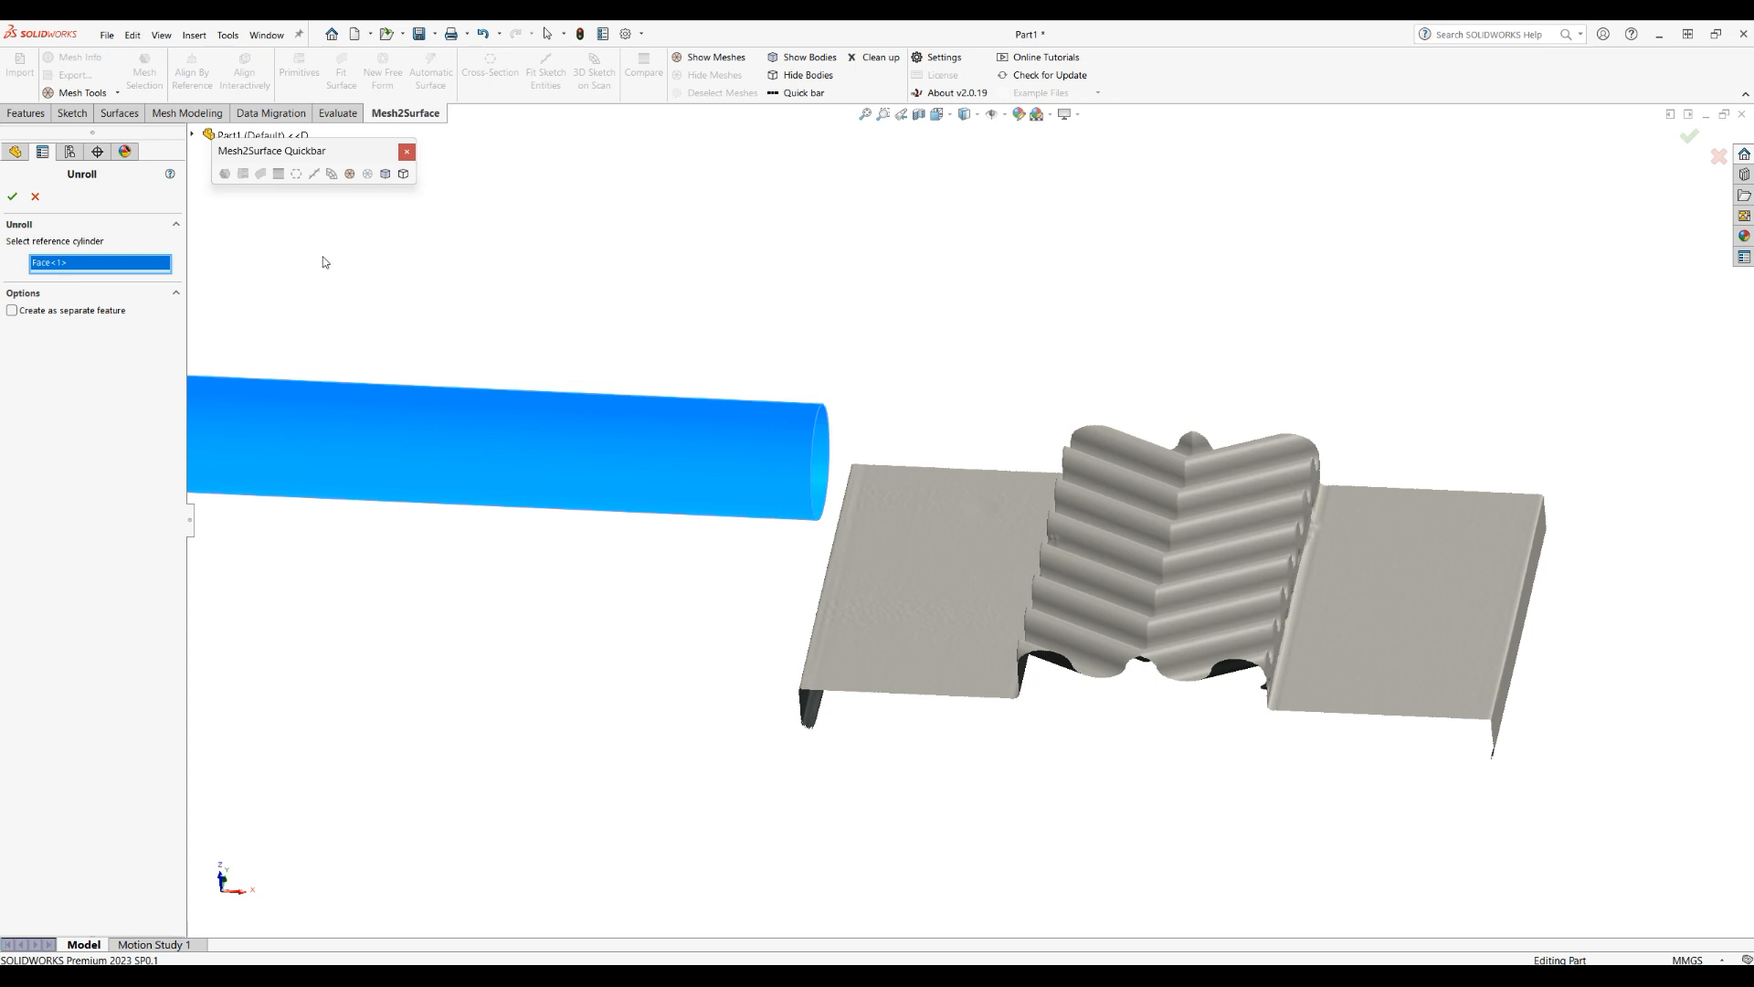
left_click(37, 312)
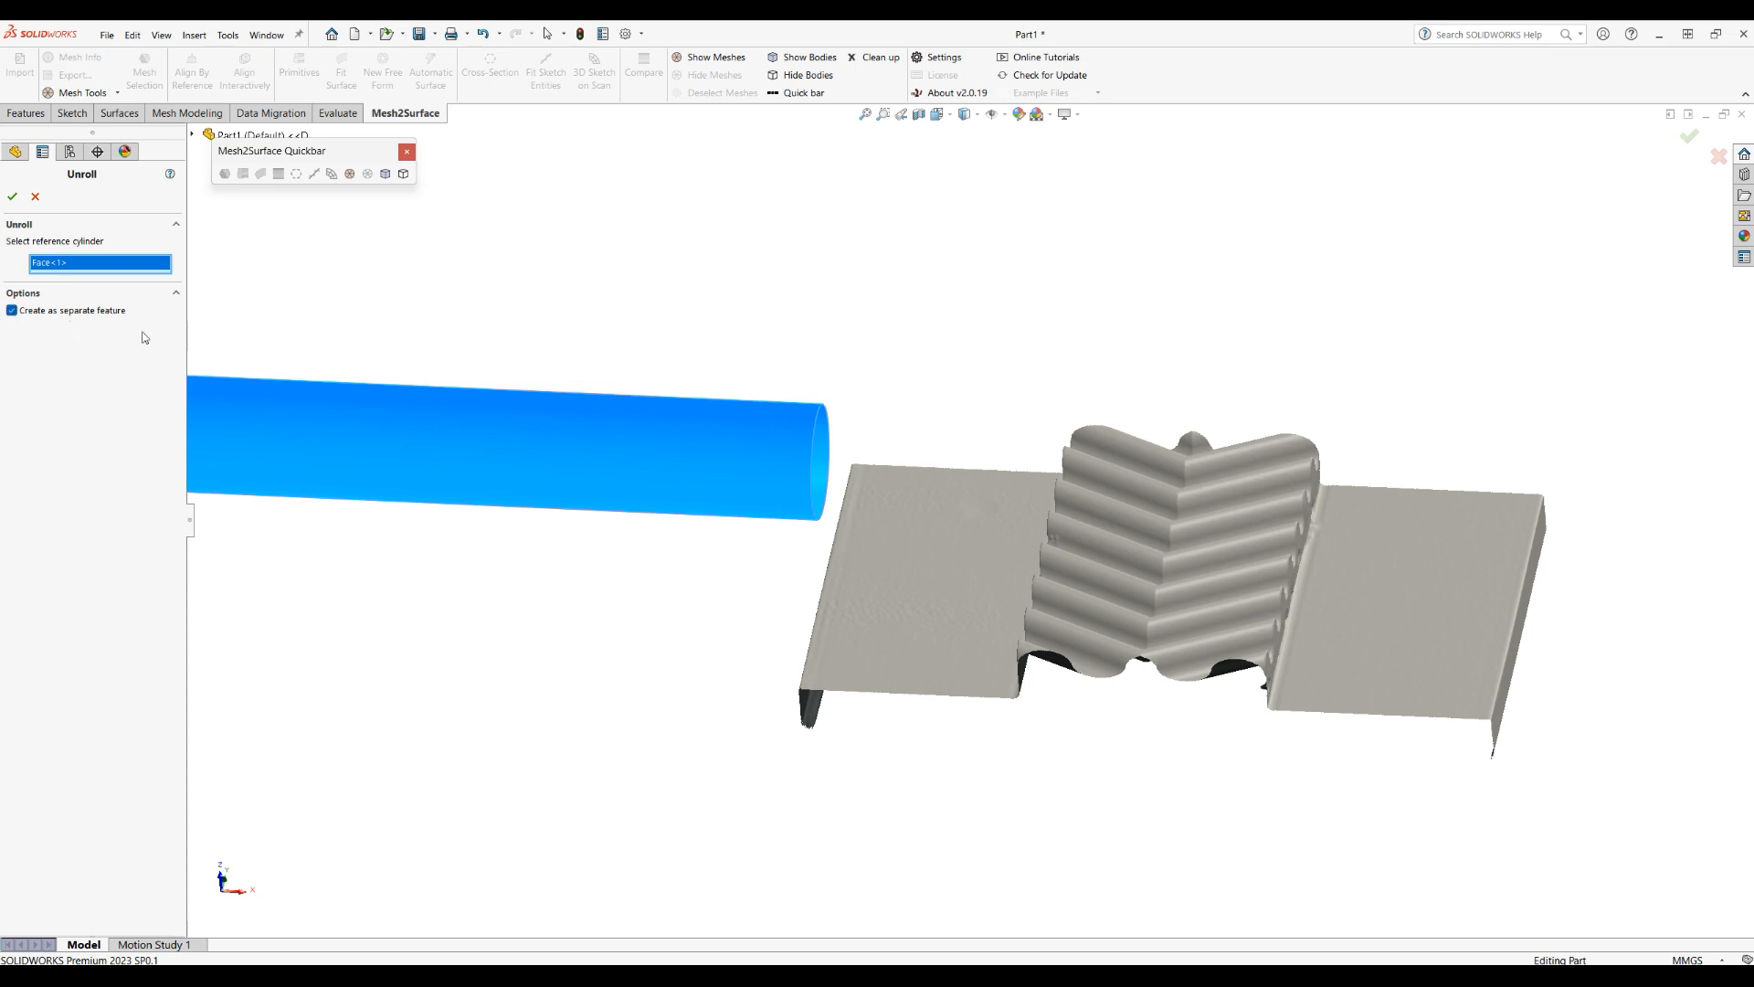
left_click(13, 198)
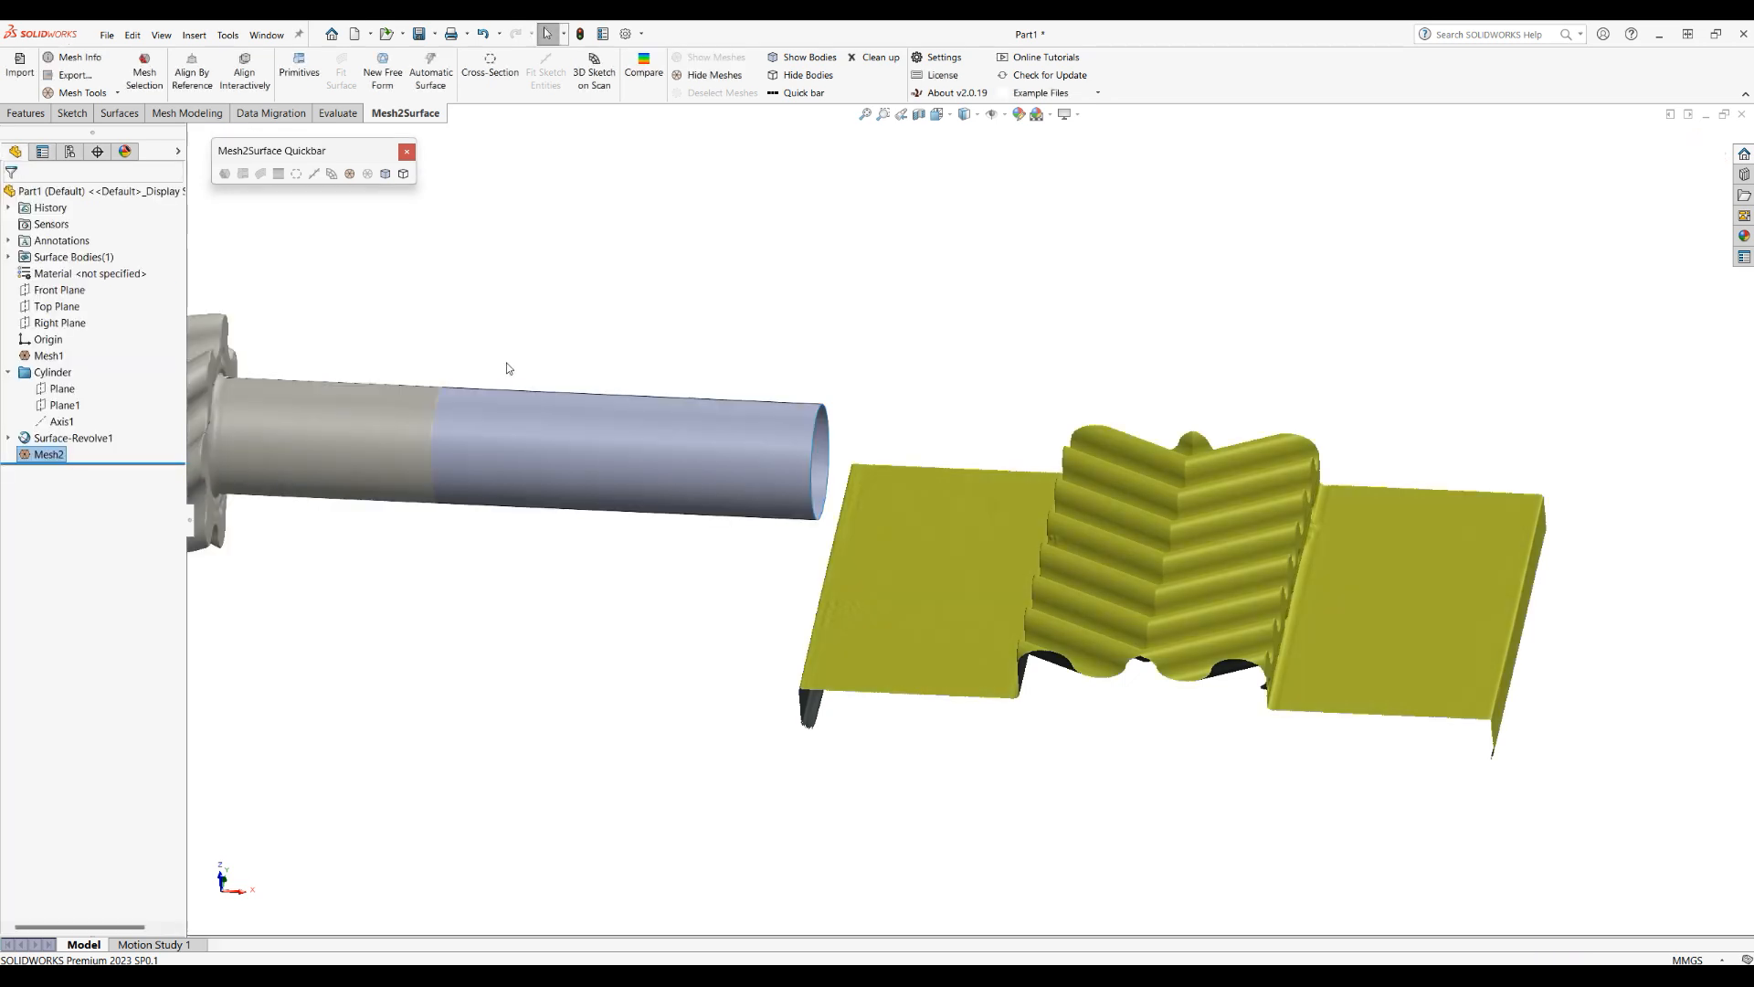
Step: Hide the revolved cylinder surface and the original gear mesh, keeping the unrolled mesh displayed
middle_click_drag(675, 604, 622, 536)
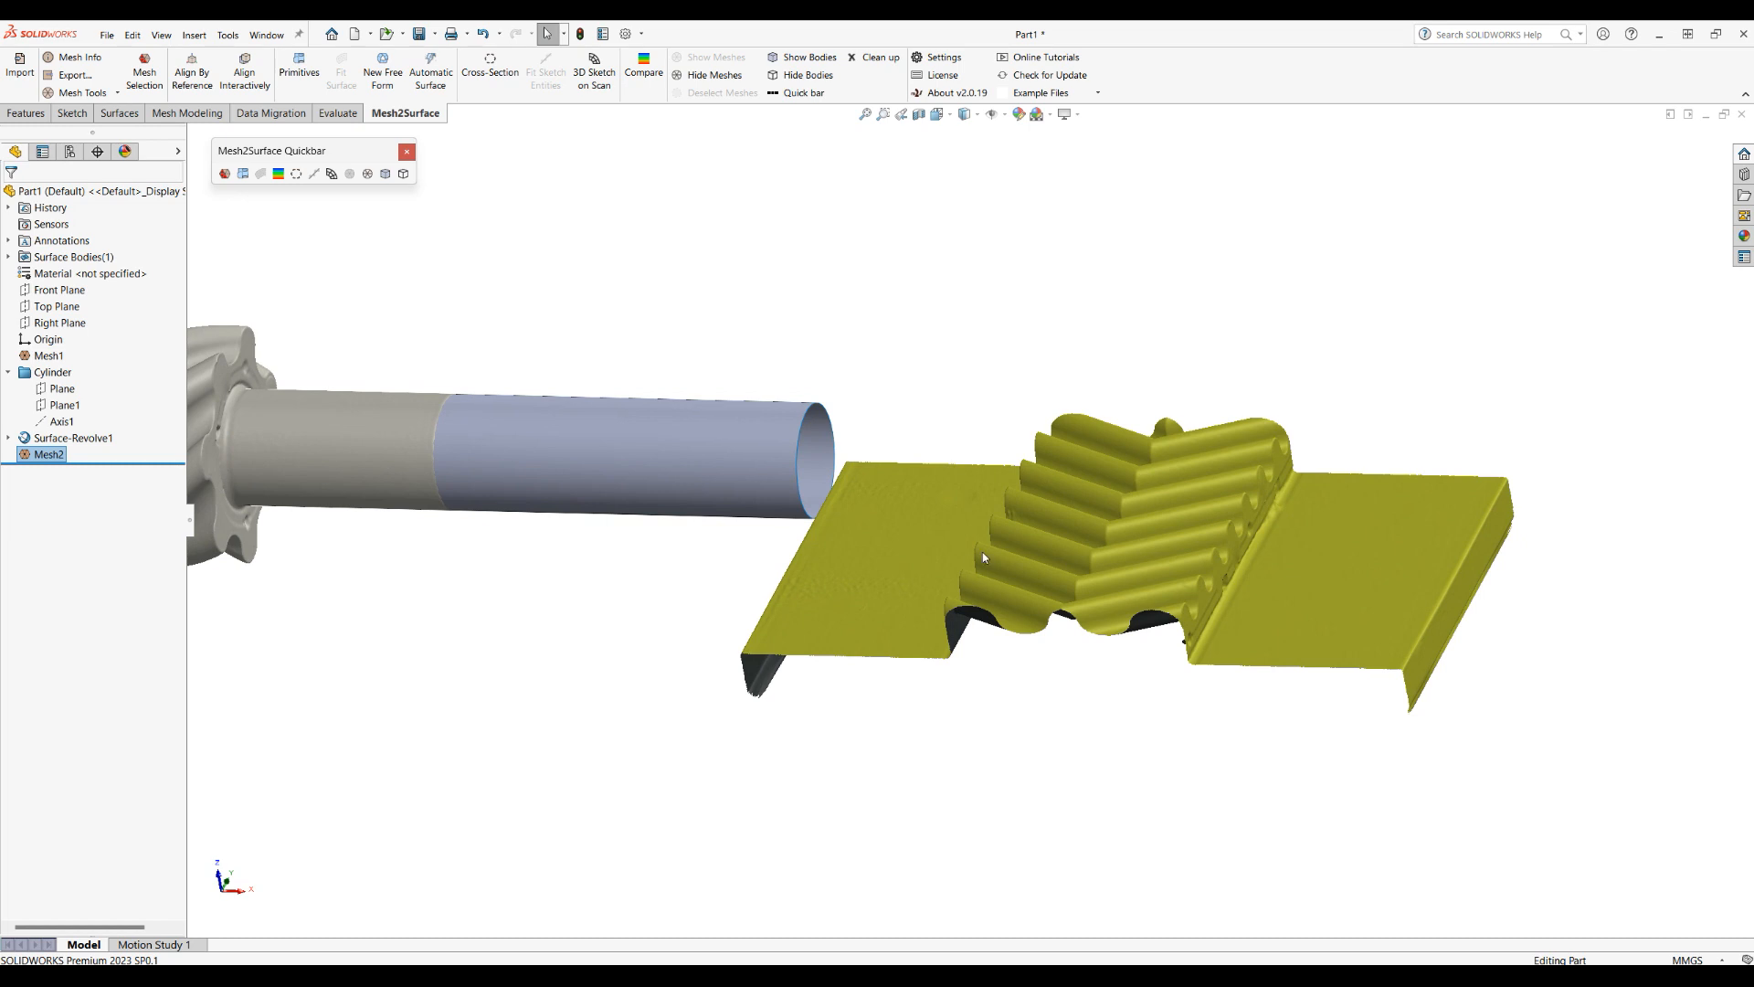
scroll(983, 552, "up", 3)
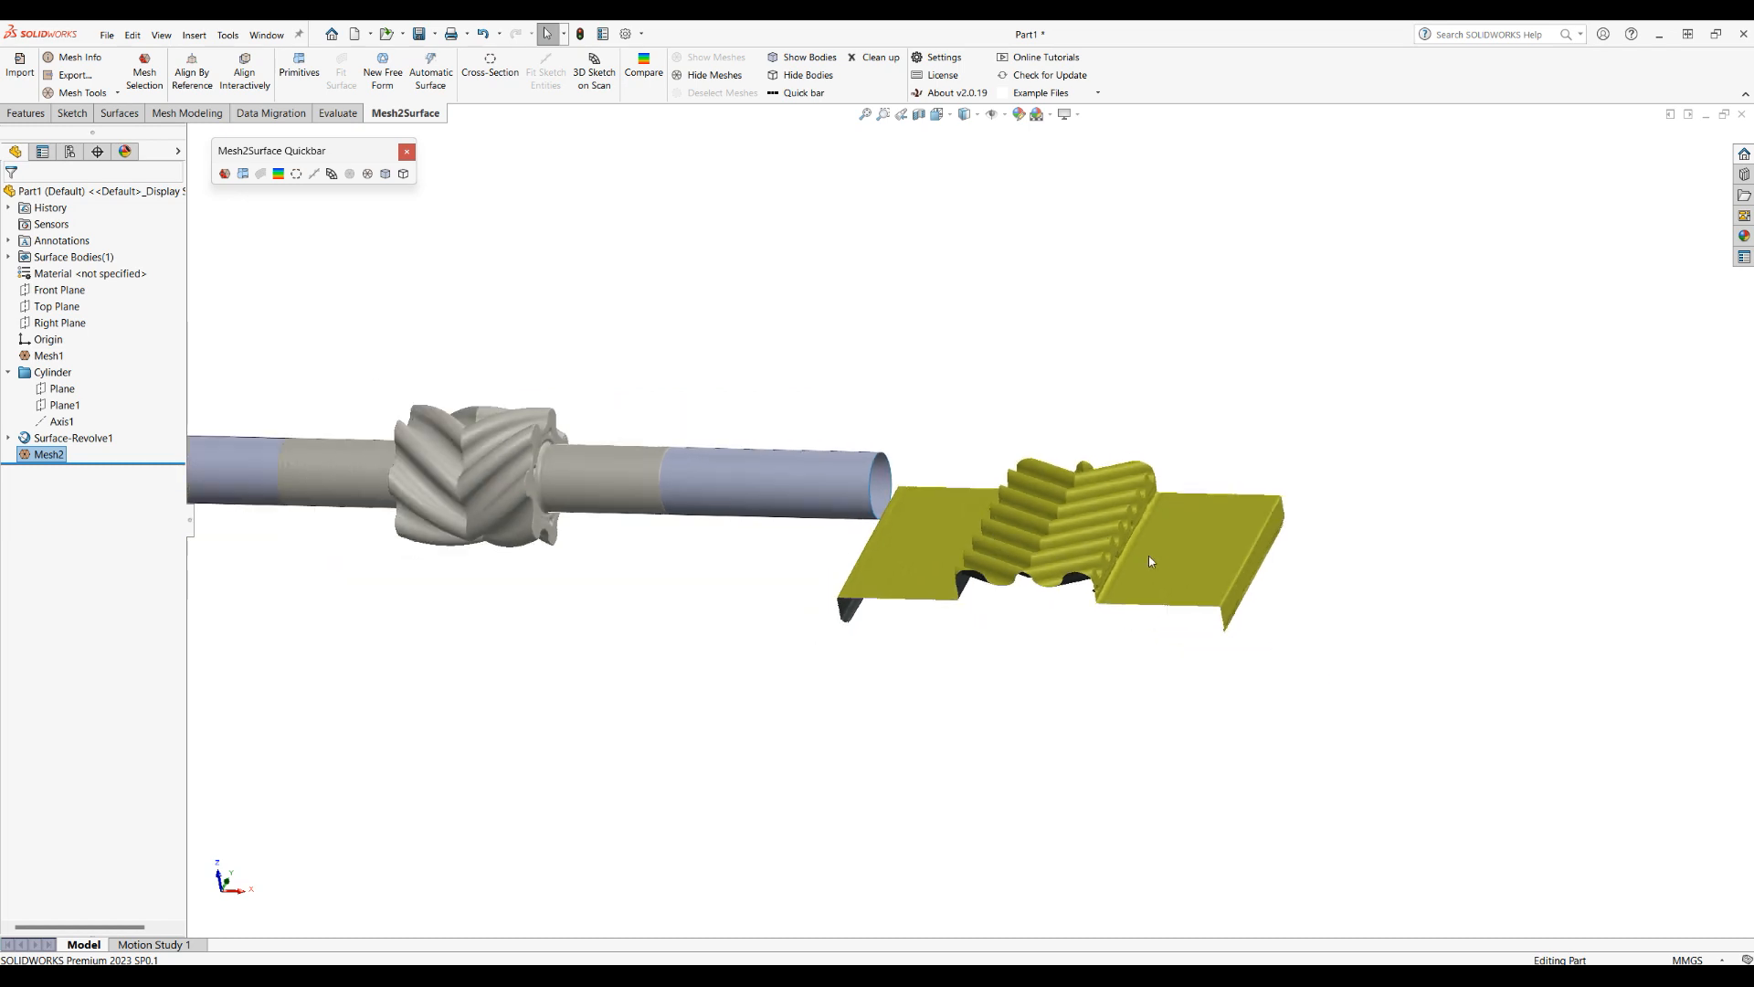
right_click(78, 437)
left_click(90, 417)
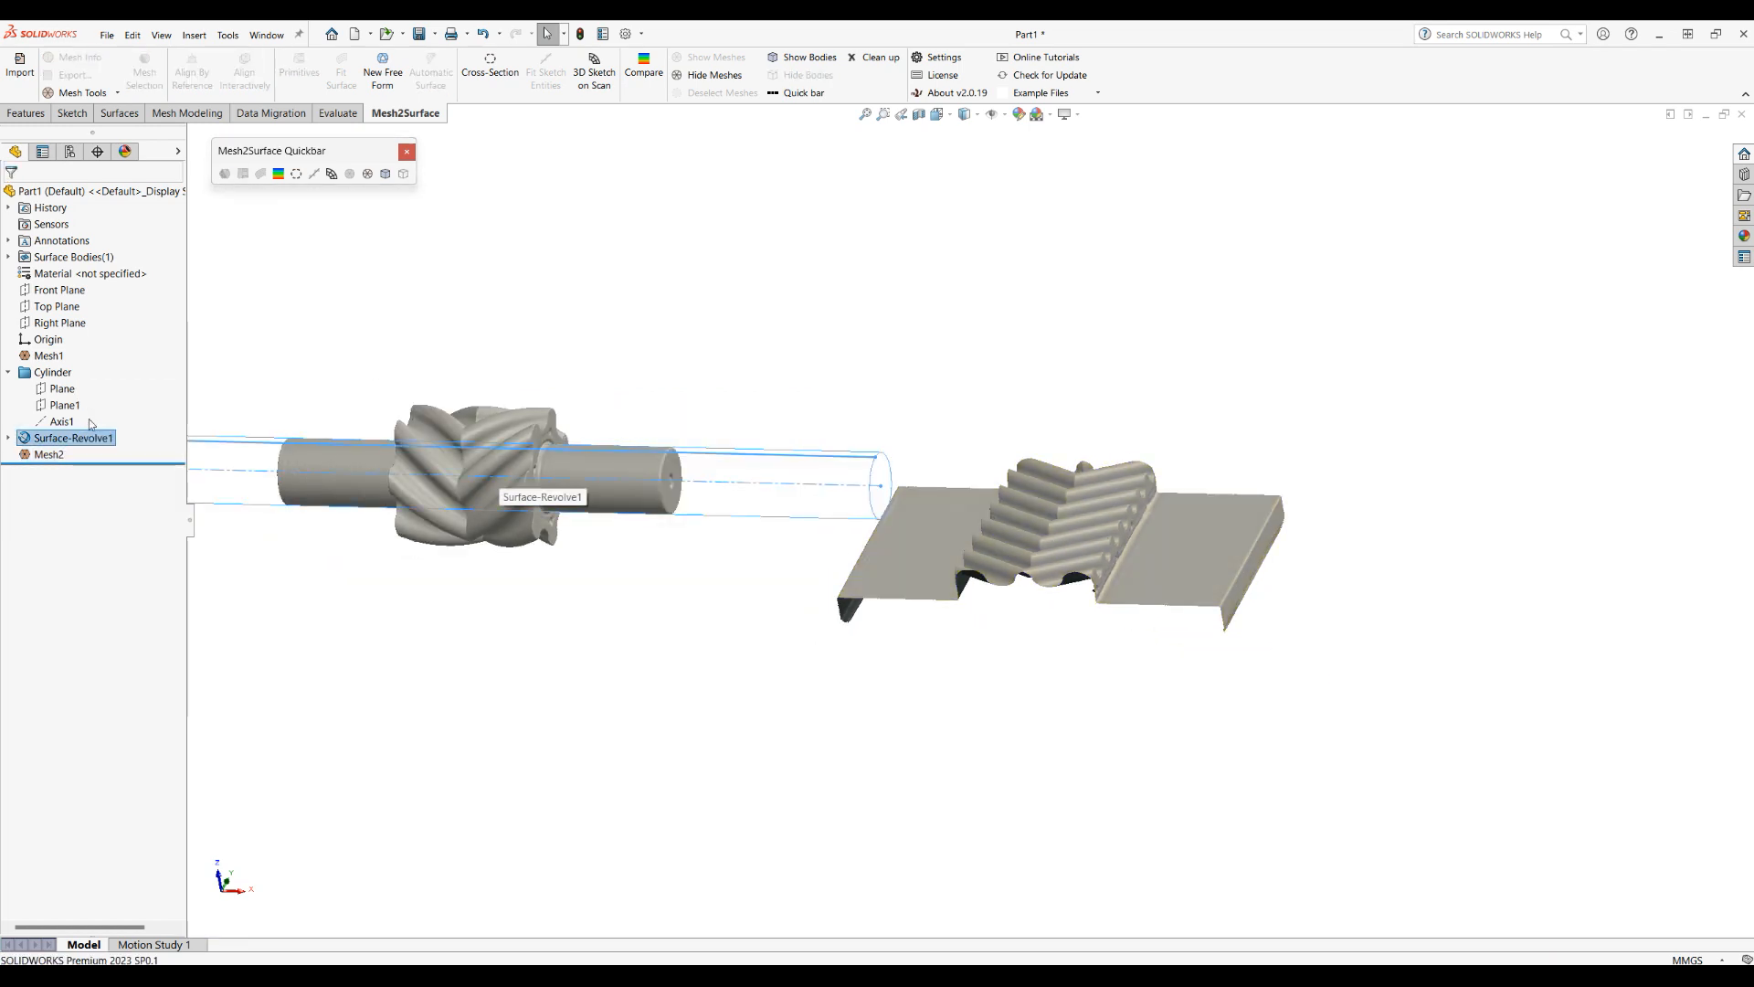
right_click(44, 357)
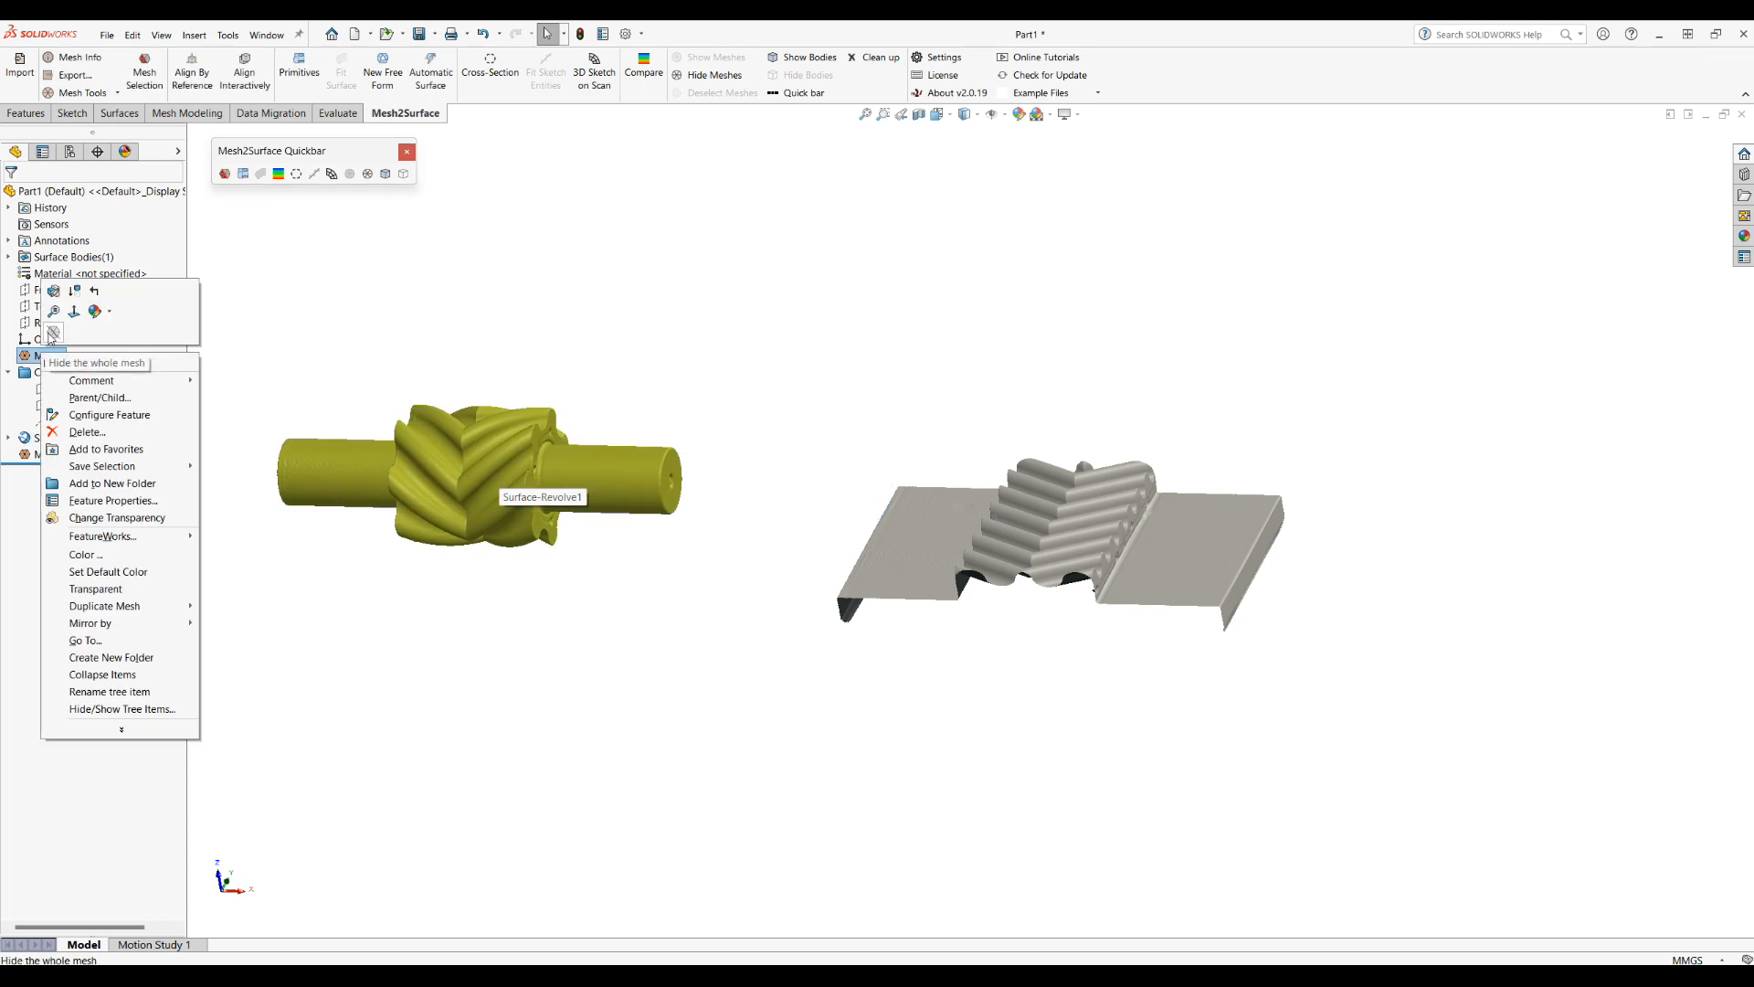
left_click(53, 333)
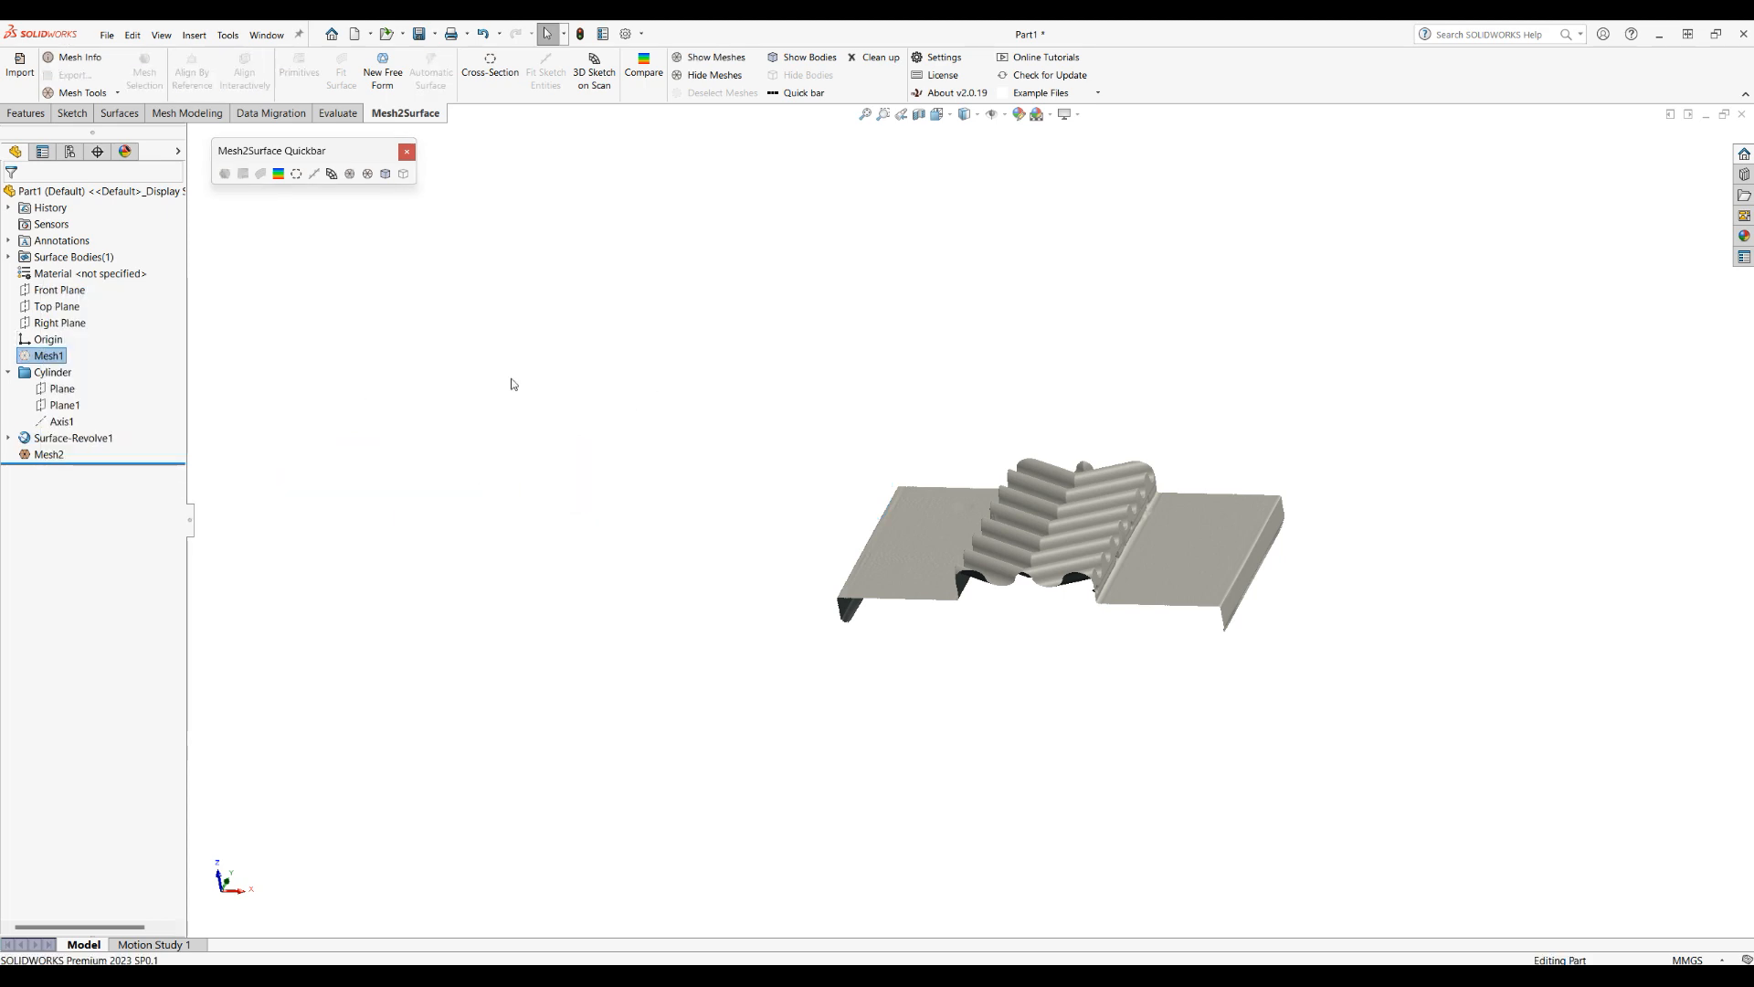
Step: Create a cross-section through the unrolled teeth, offset about 13.7 mm from the Front Plane and created on the slicing plane
left_click(55, 289)
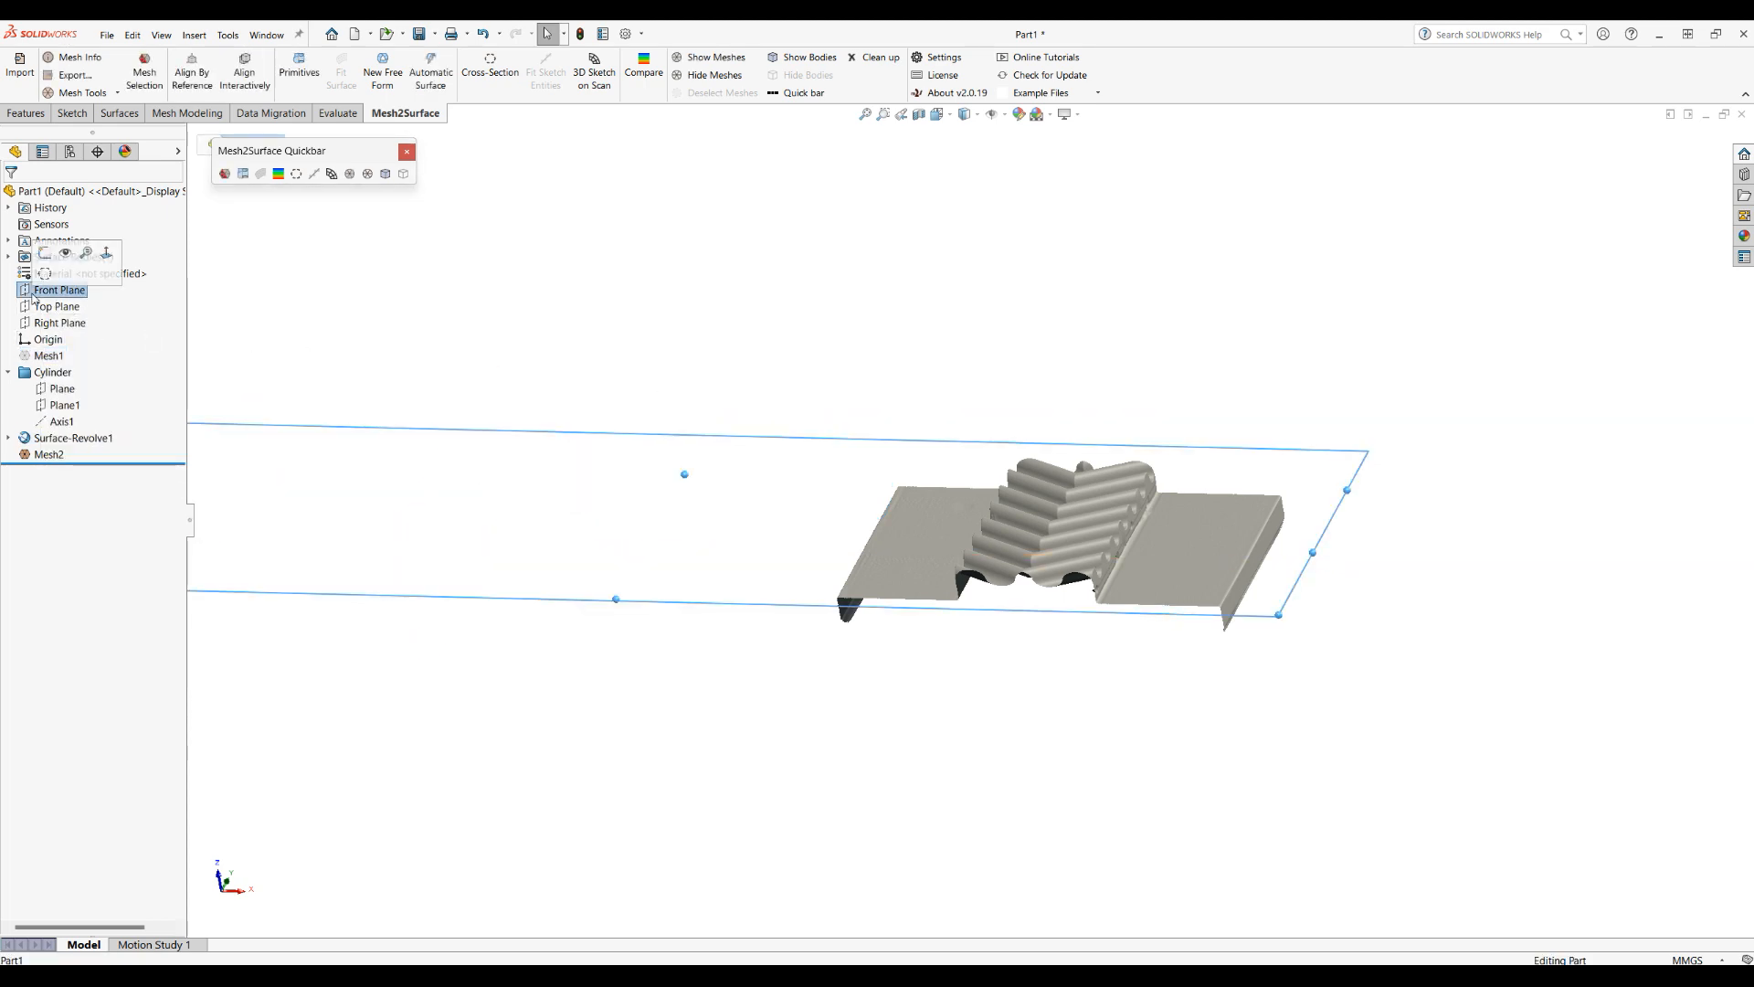
scroll(777, 489, "up", 3)
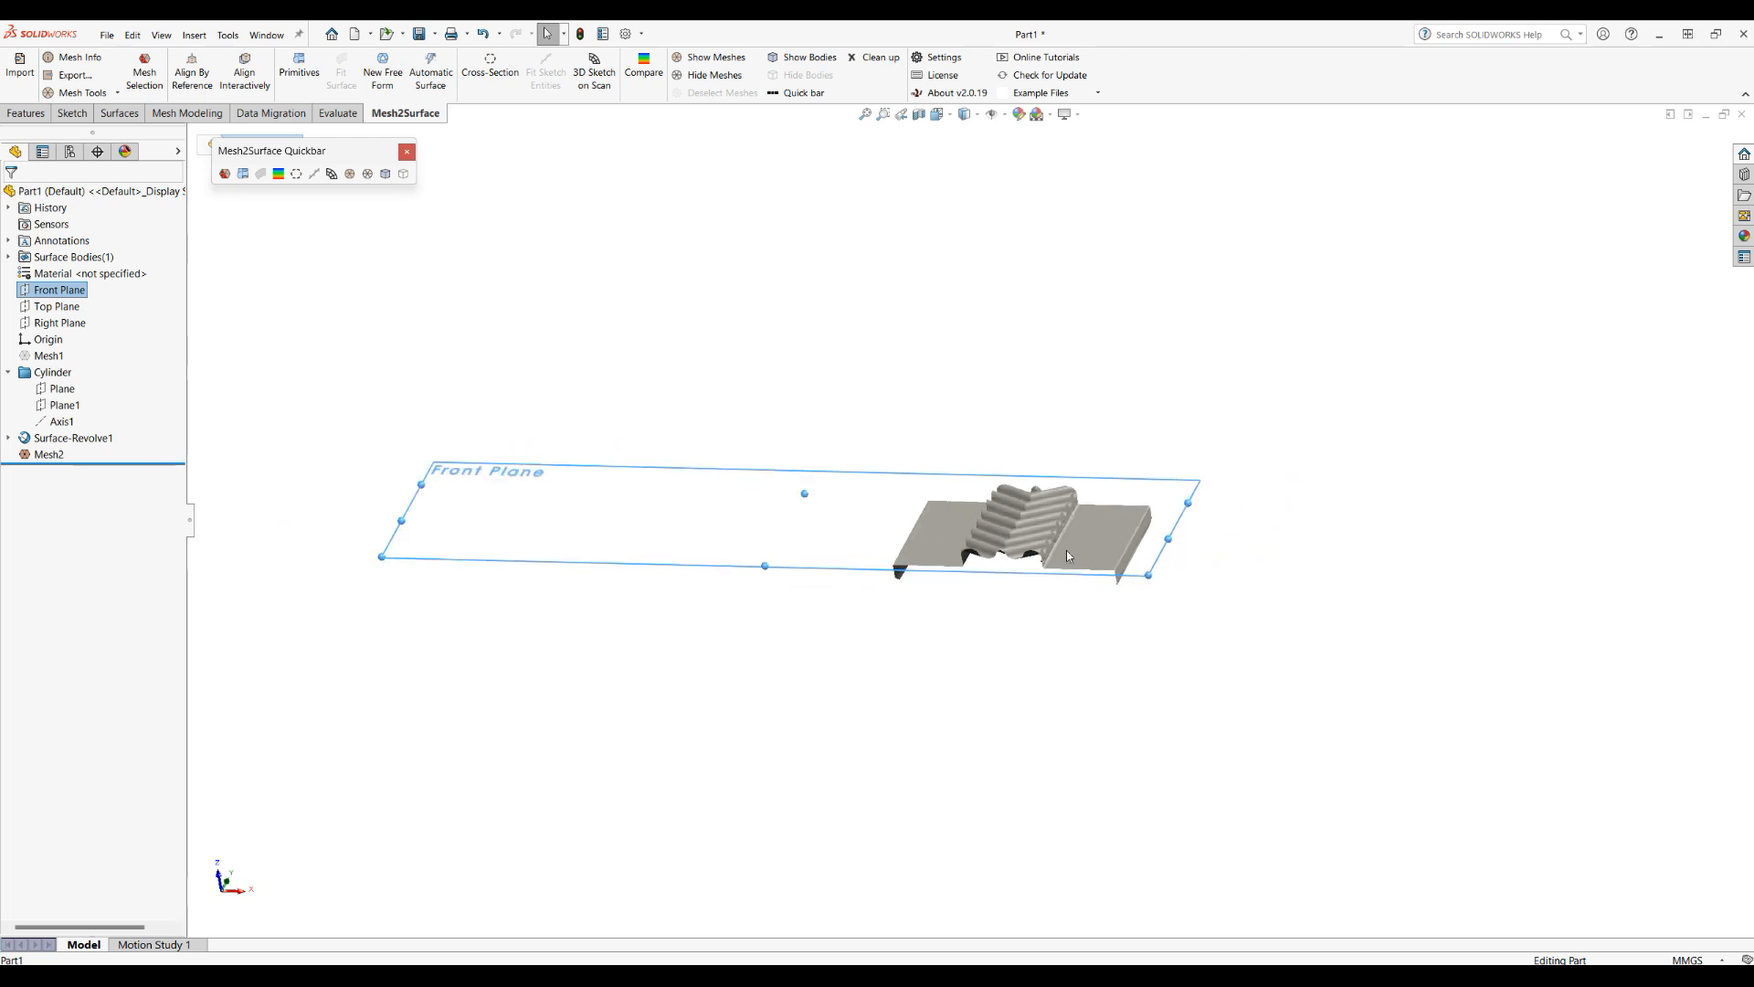
scroll(1138, 589, "down", 2)
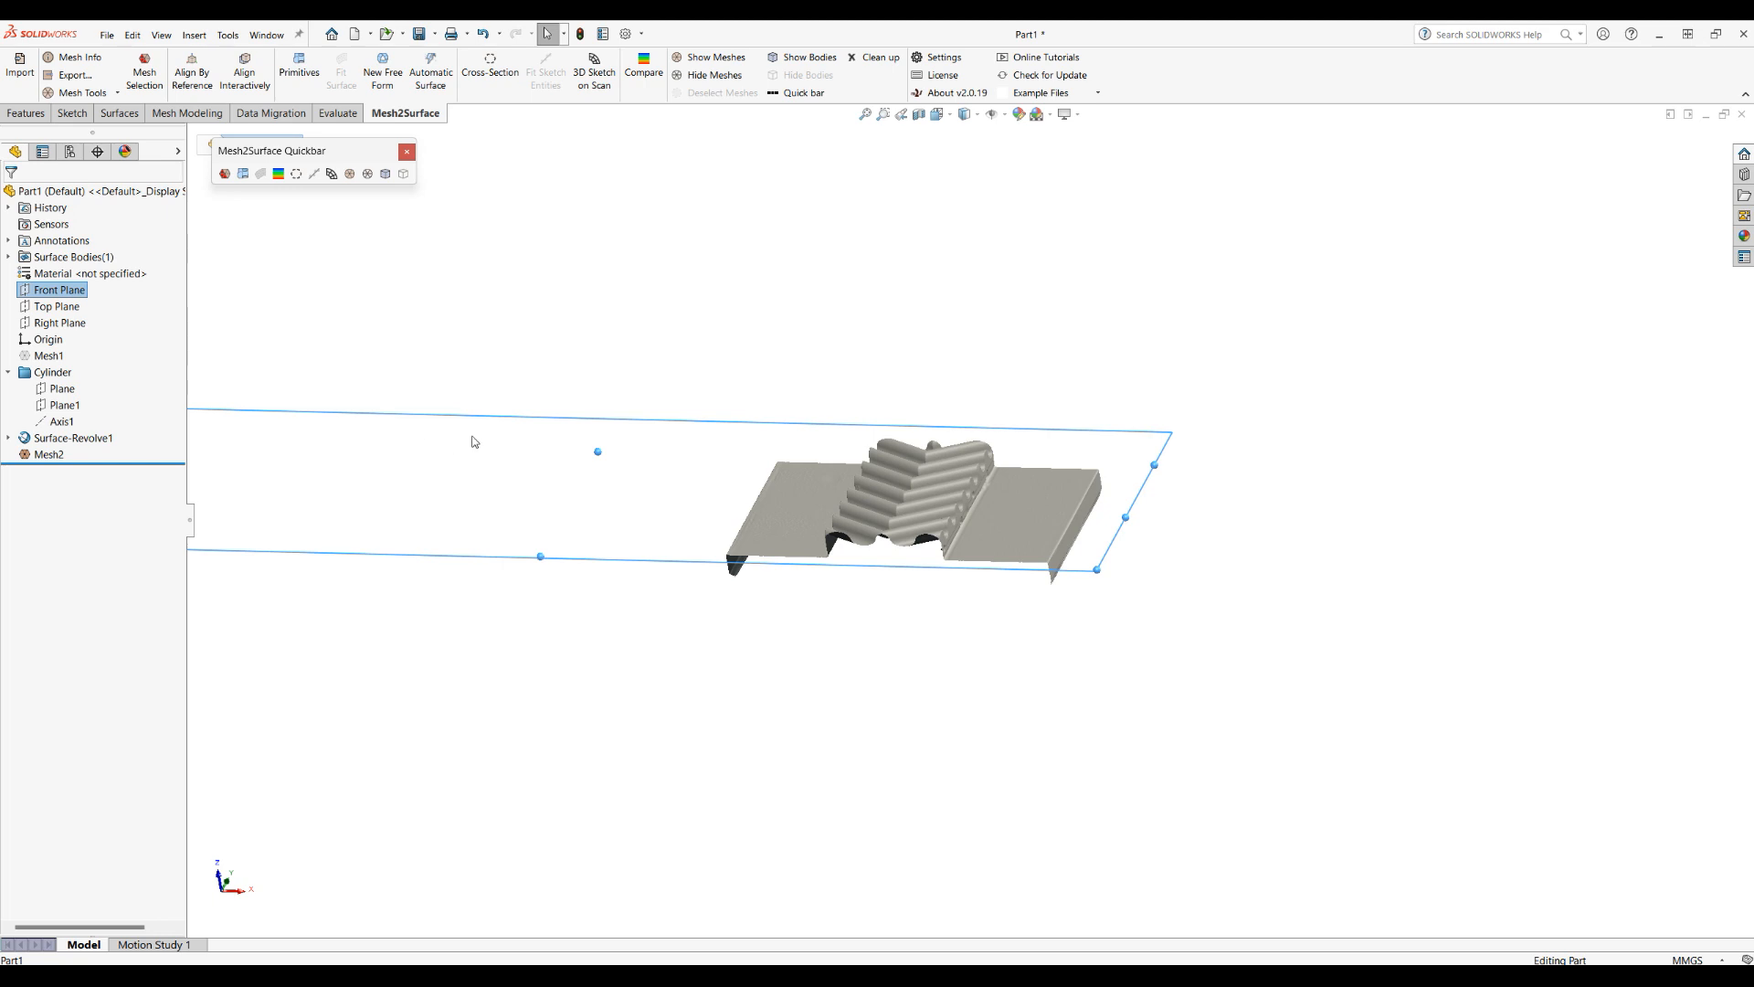
left_click(296, 174)
scroll(940, 483, "down", 5)
left_click_drag(923, 788, 908, 733)
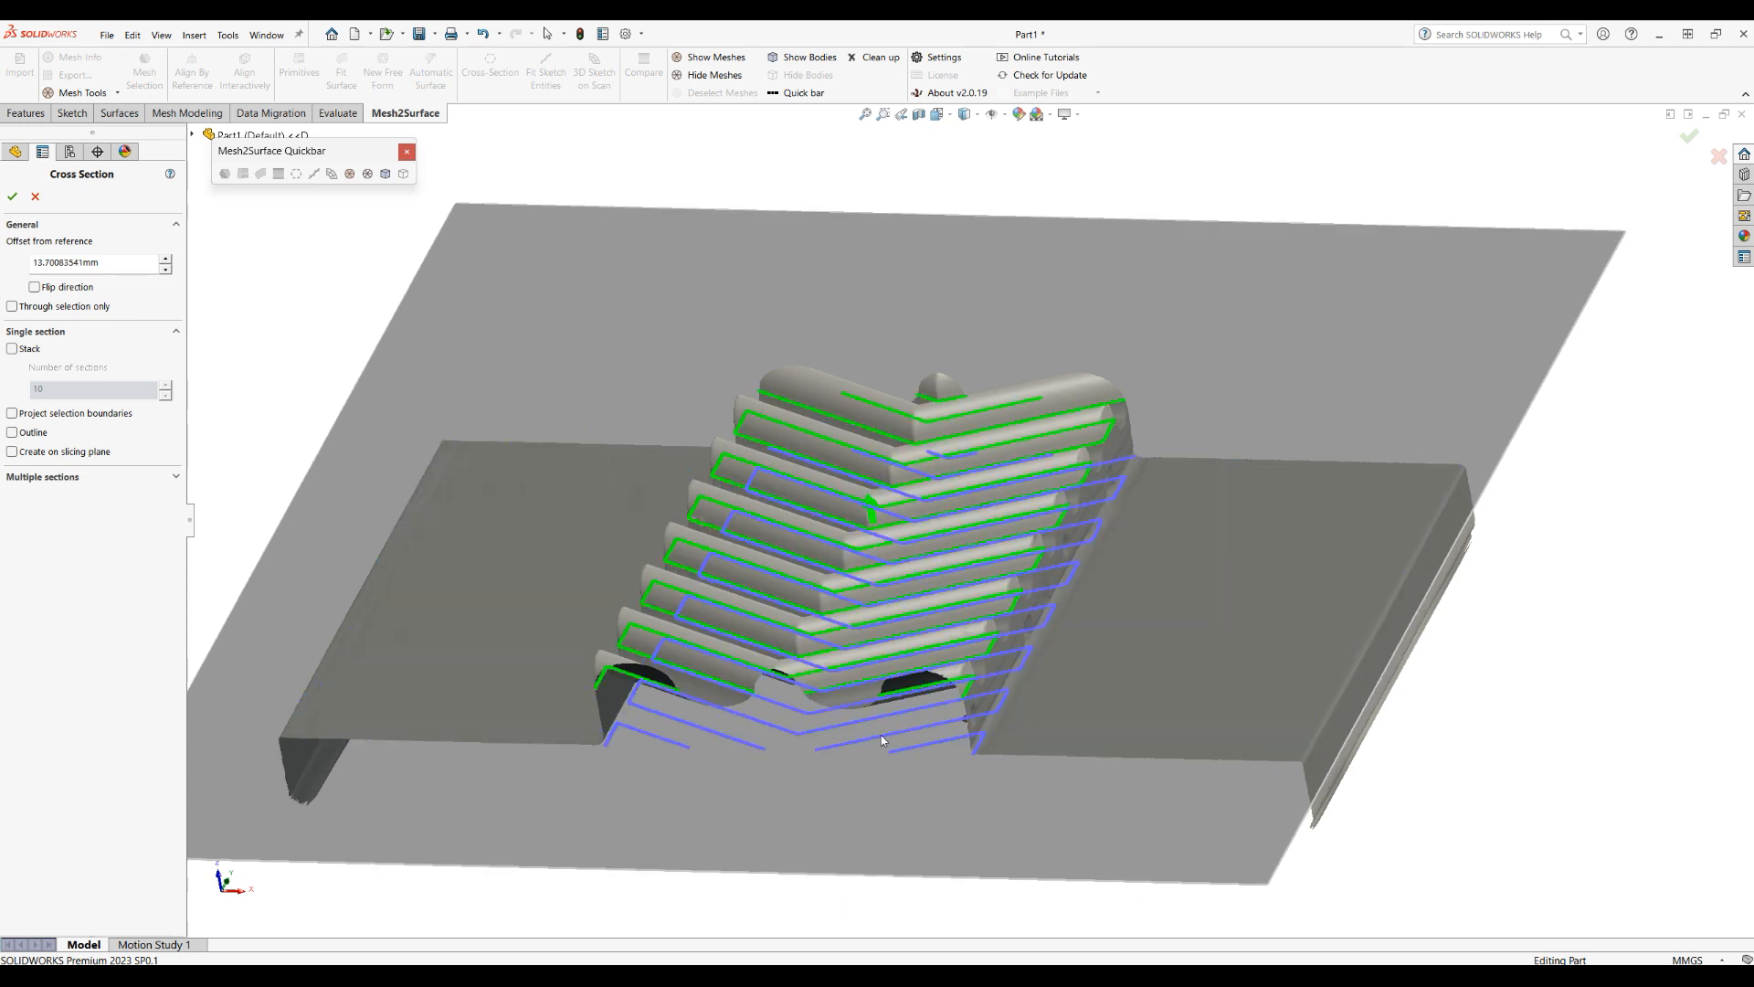
middle_click_drag(693, 682, 621, 638)
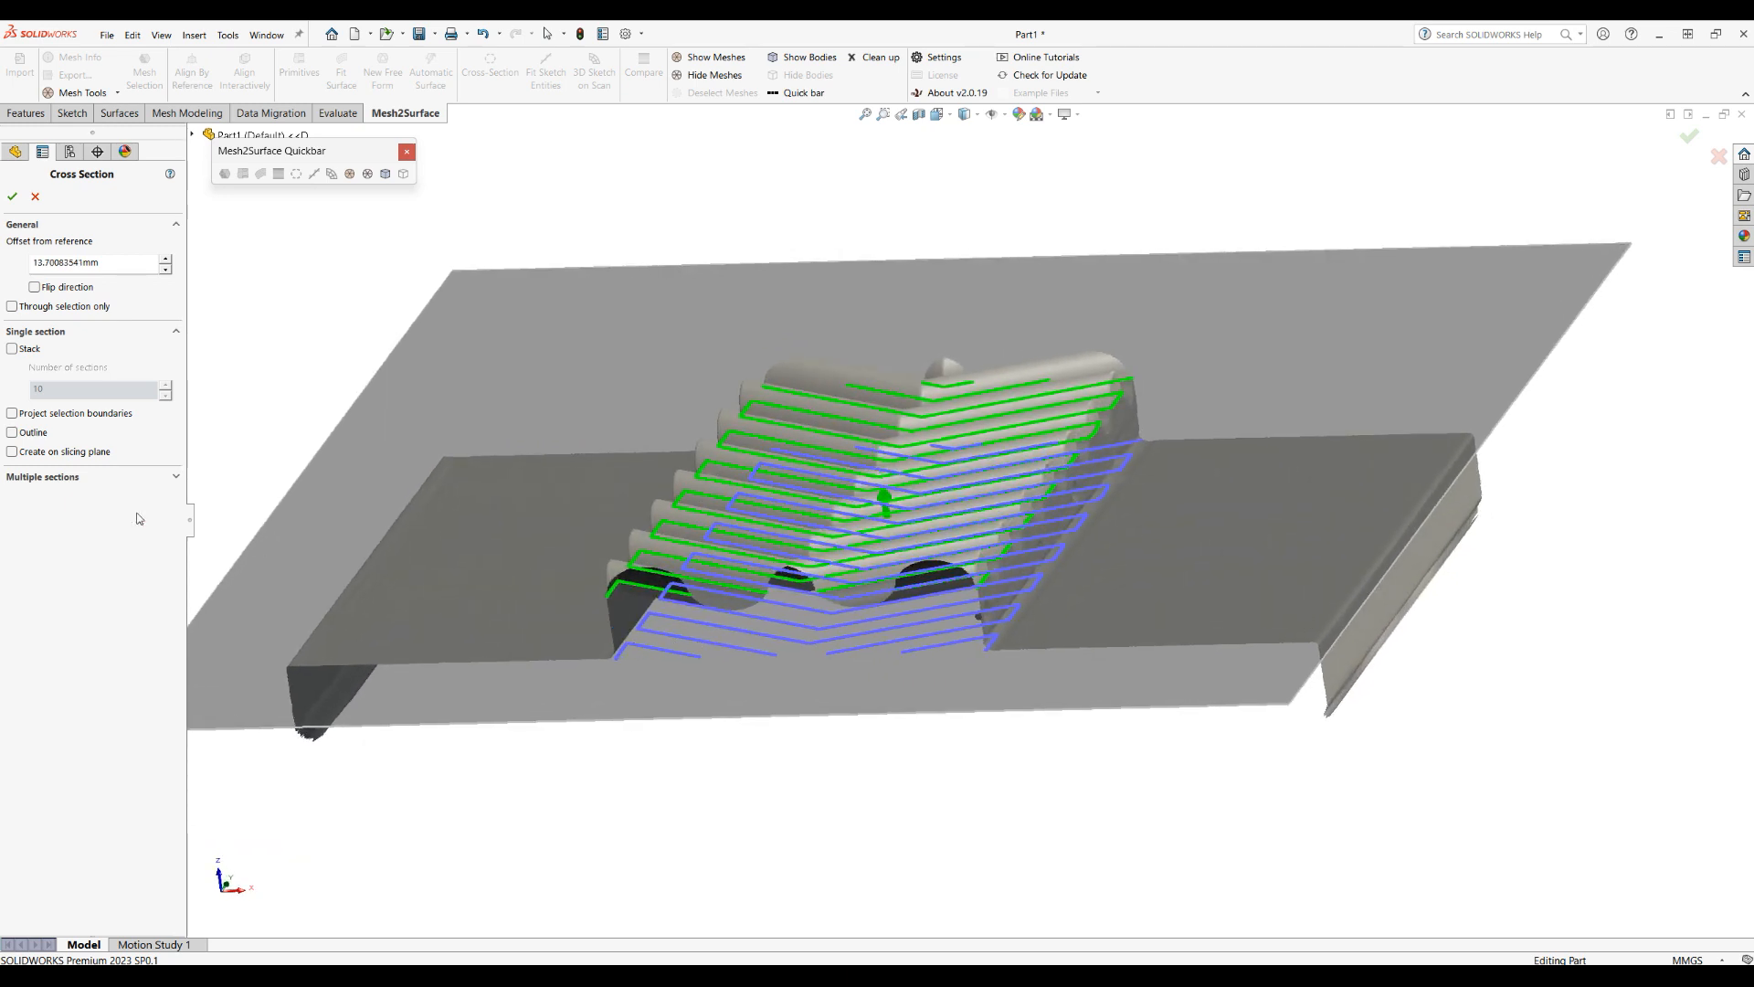
left_click(12, 452)
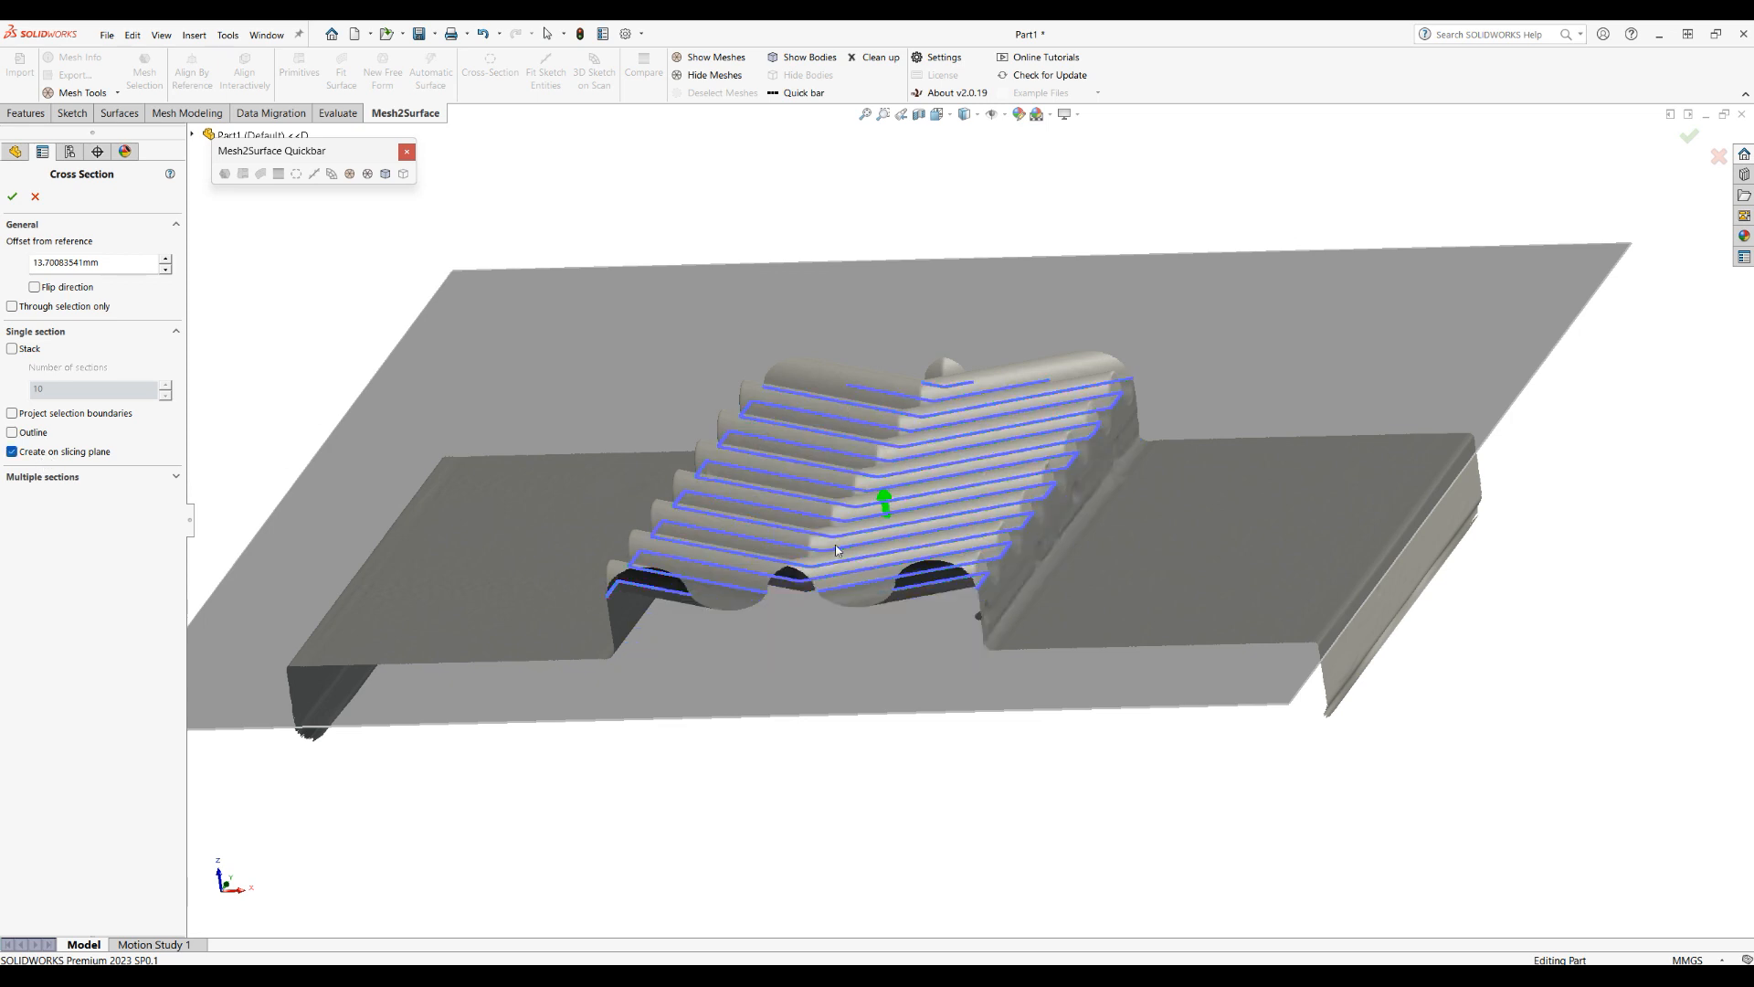
left_click(12, 196)
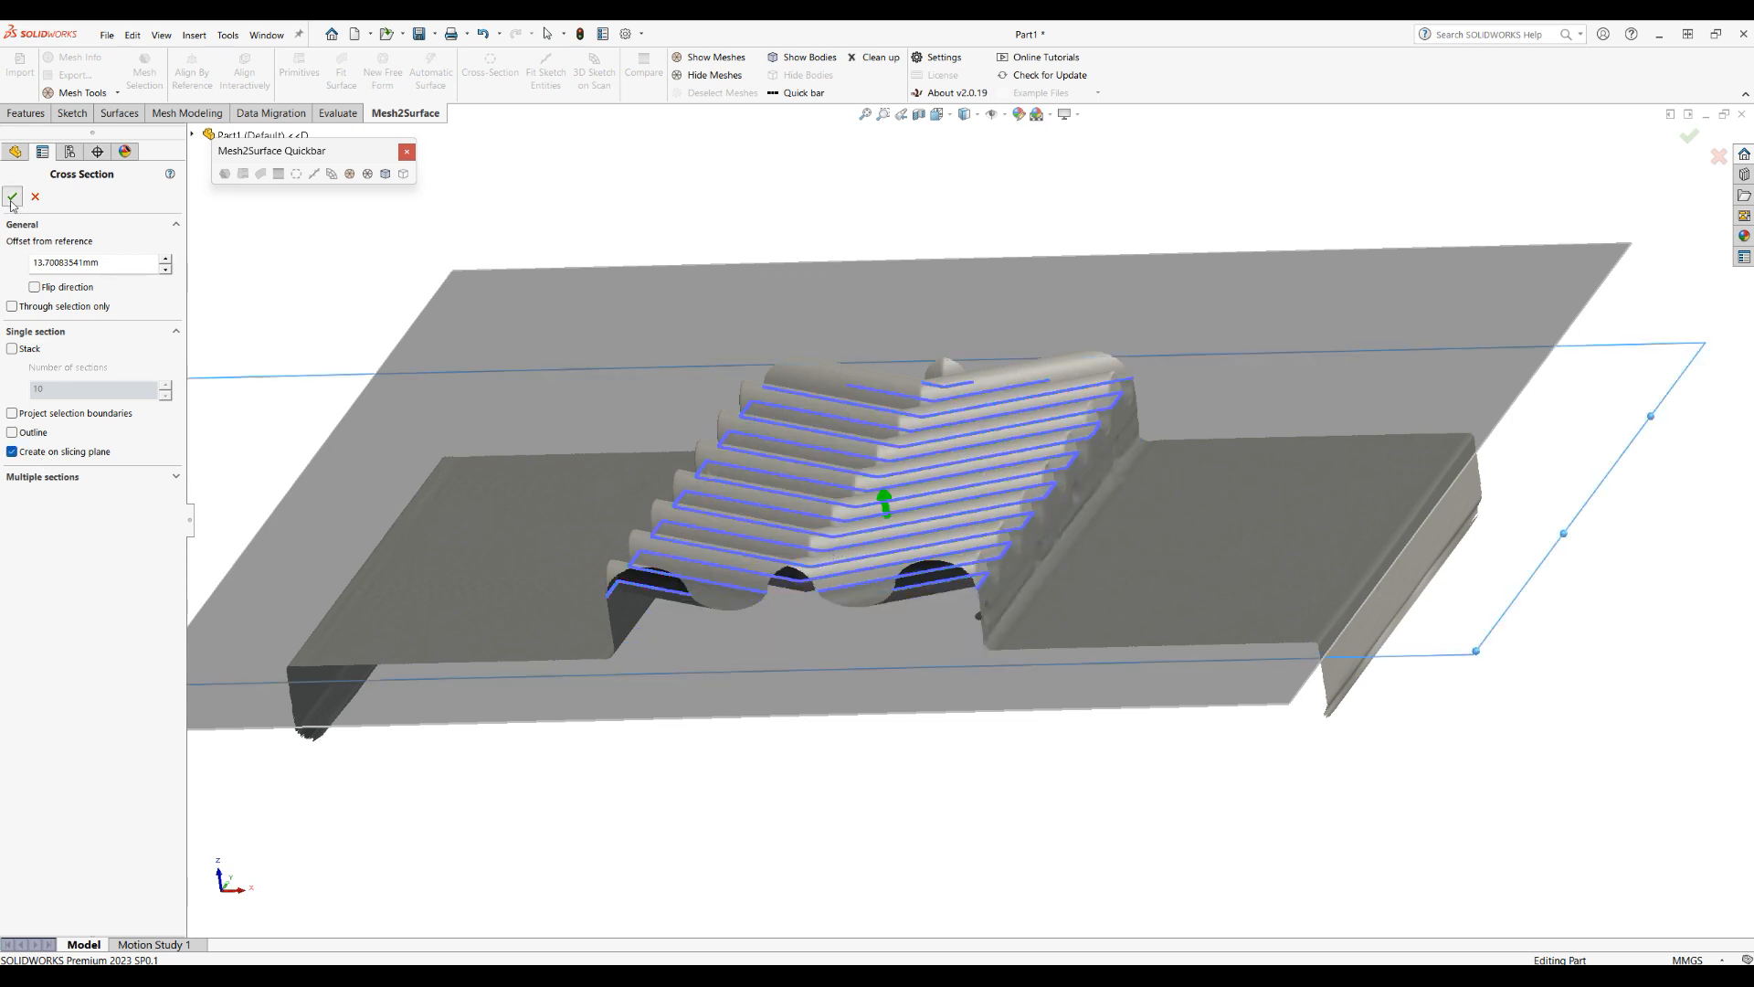
Step: Open a new sketch on the offset section plane through the teeth and hide the unrolled mesh
left_click(588, 391)
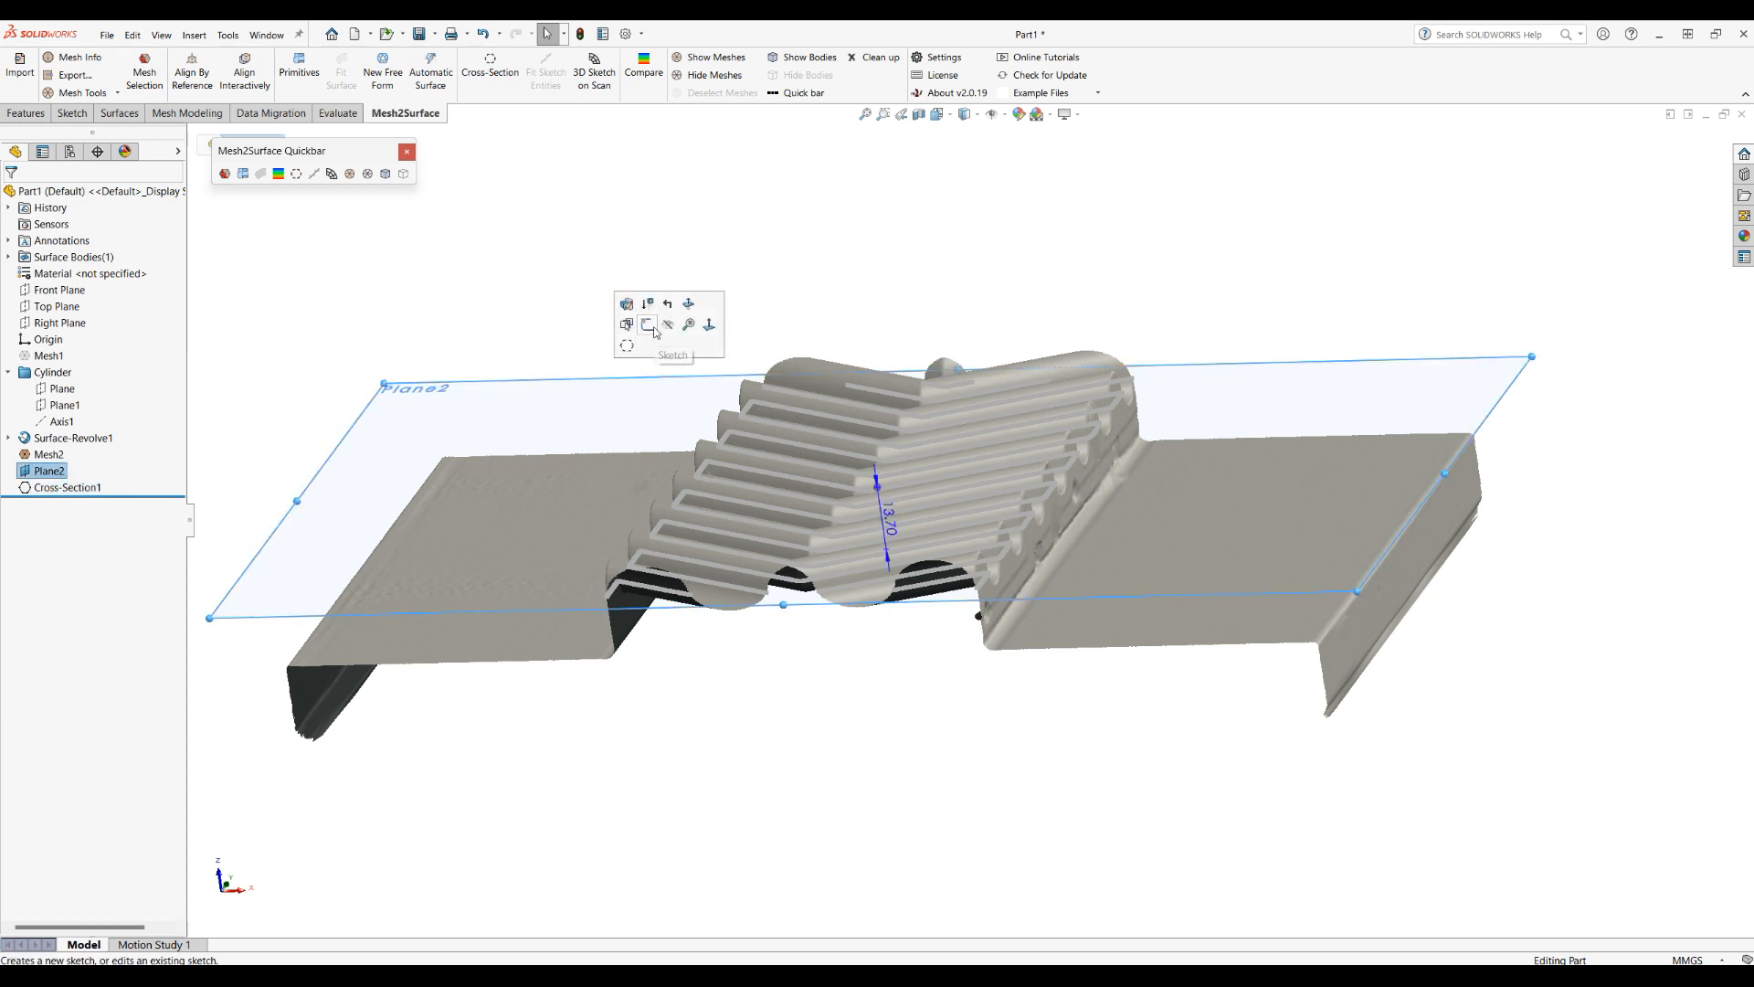
left_click(627, 304)
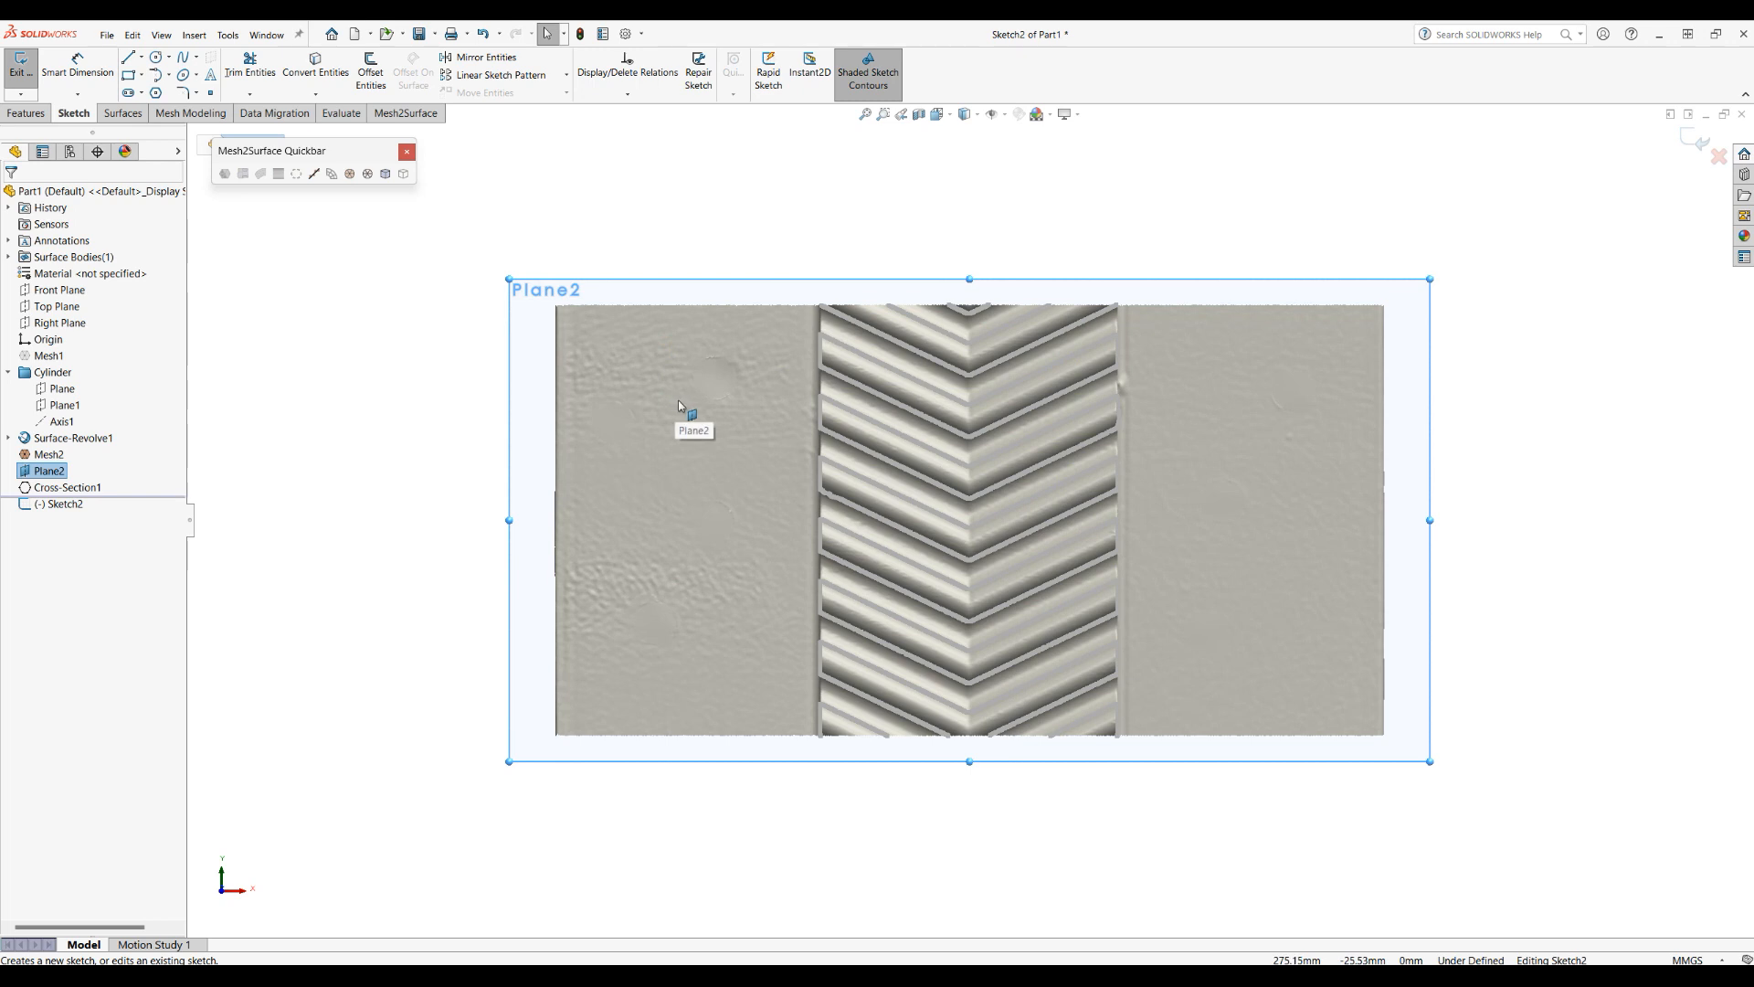
right_click(46, 456)
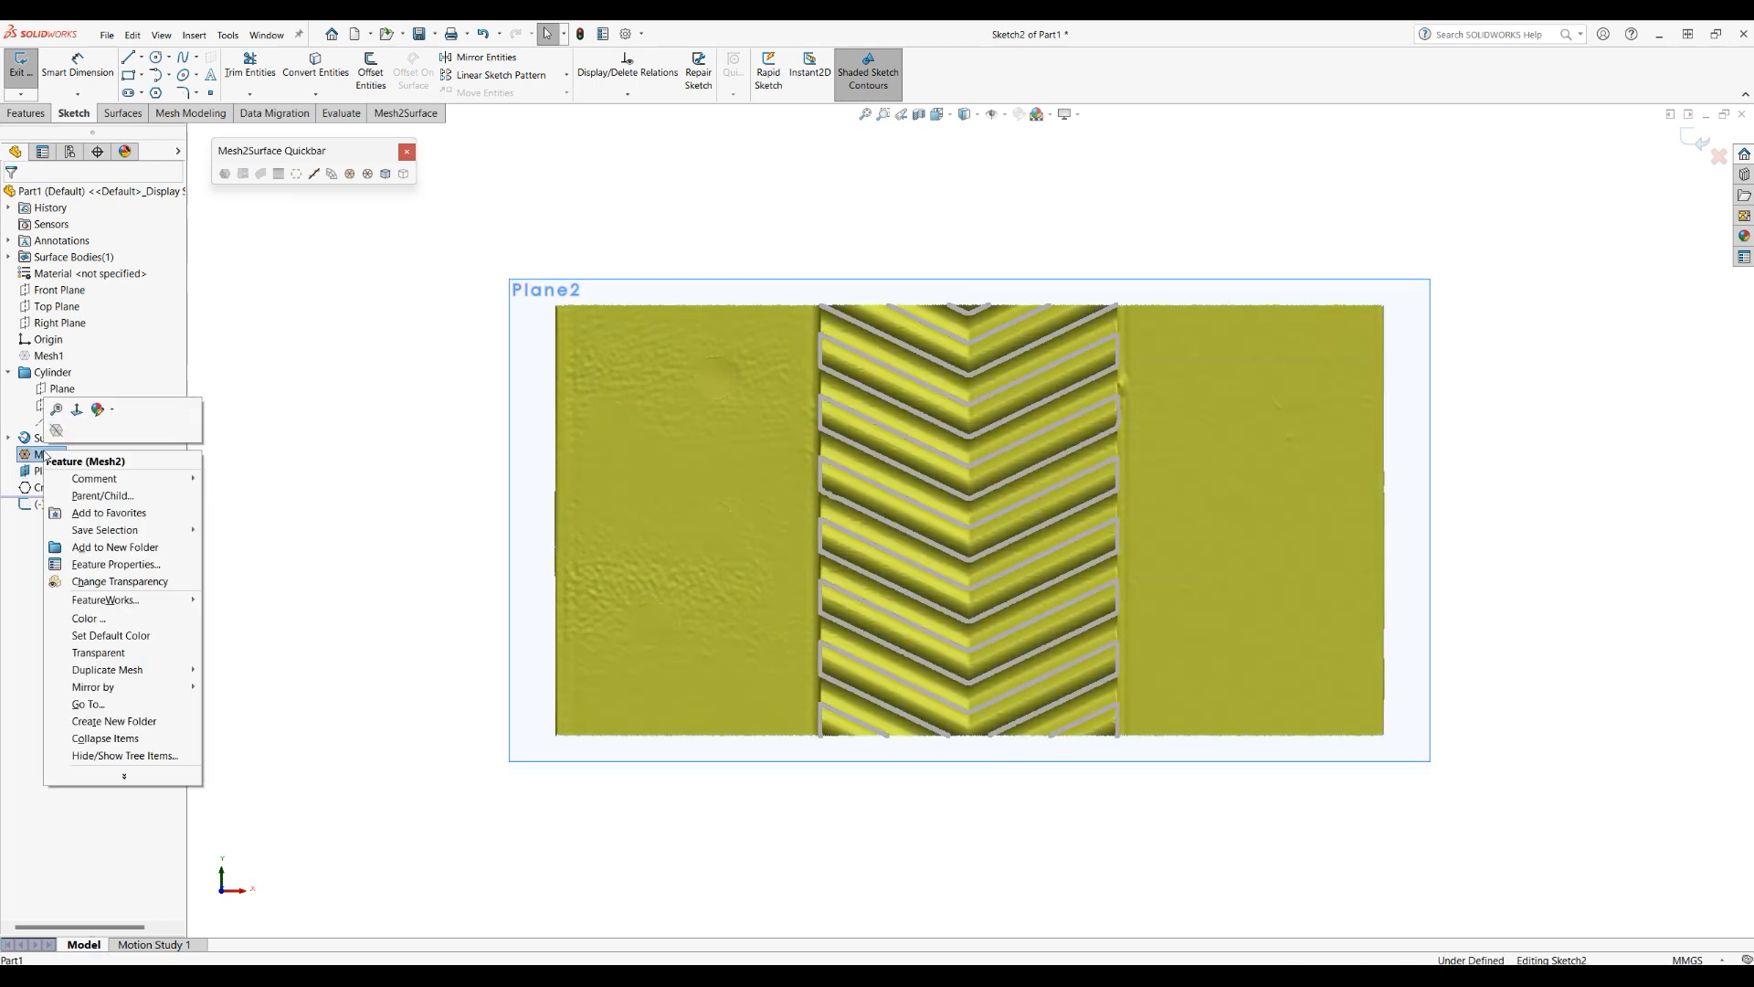
left_click(53, 426)
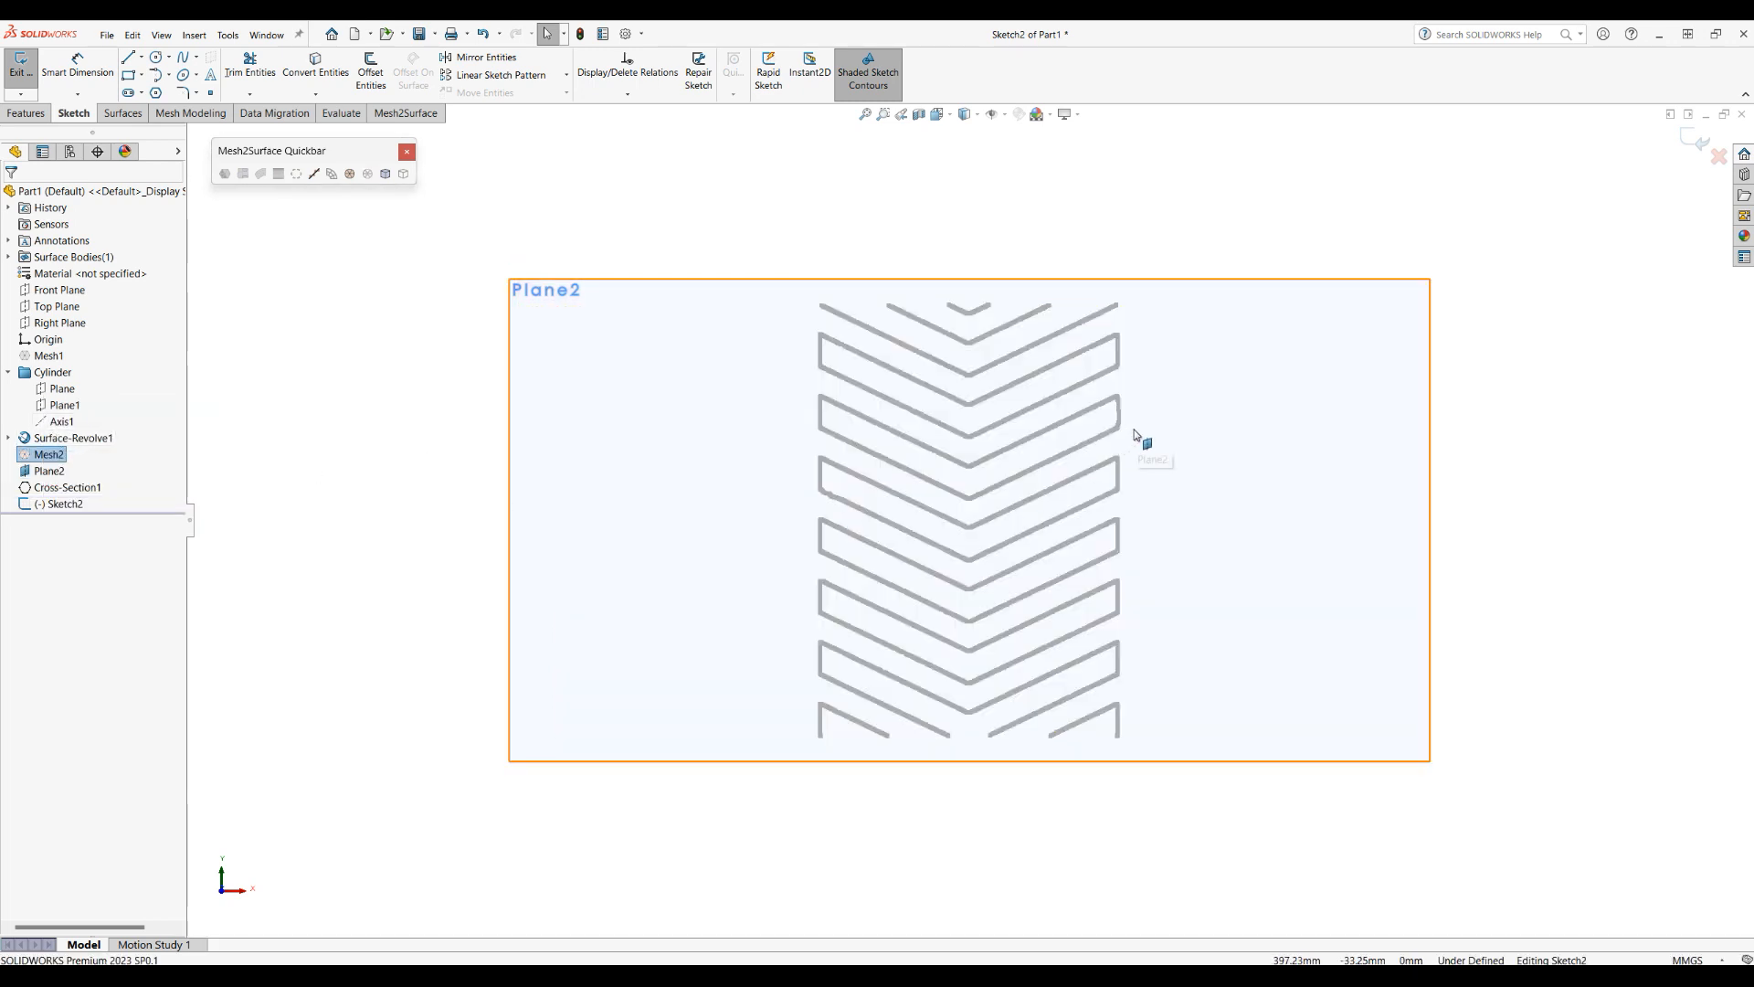
scroll(1216, 437, "down", 3)
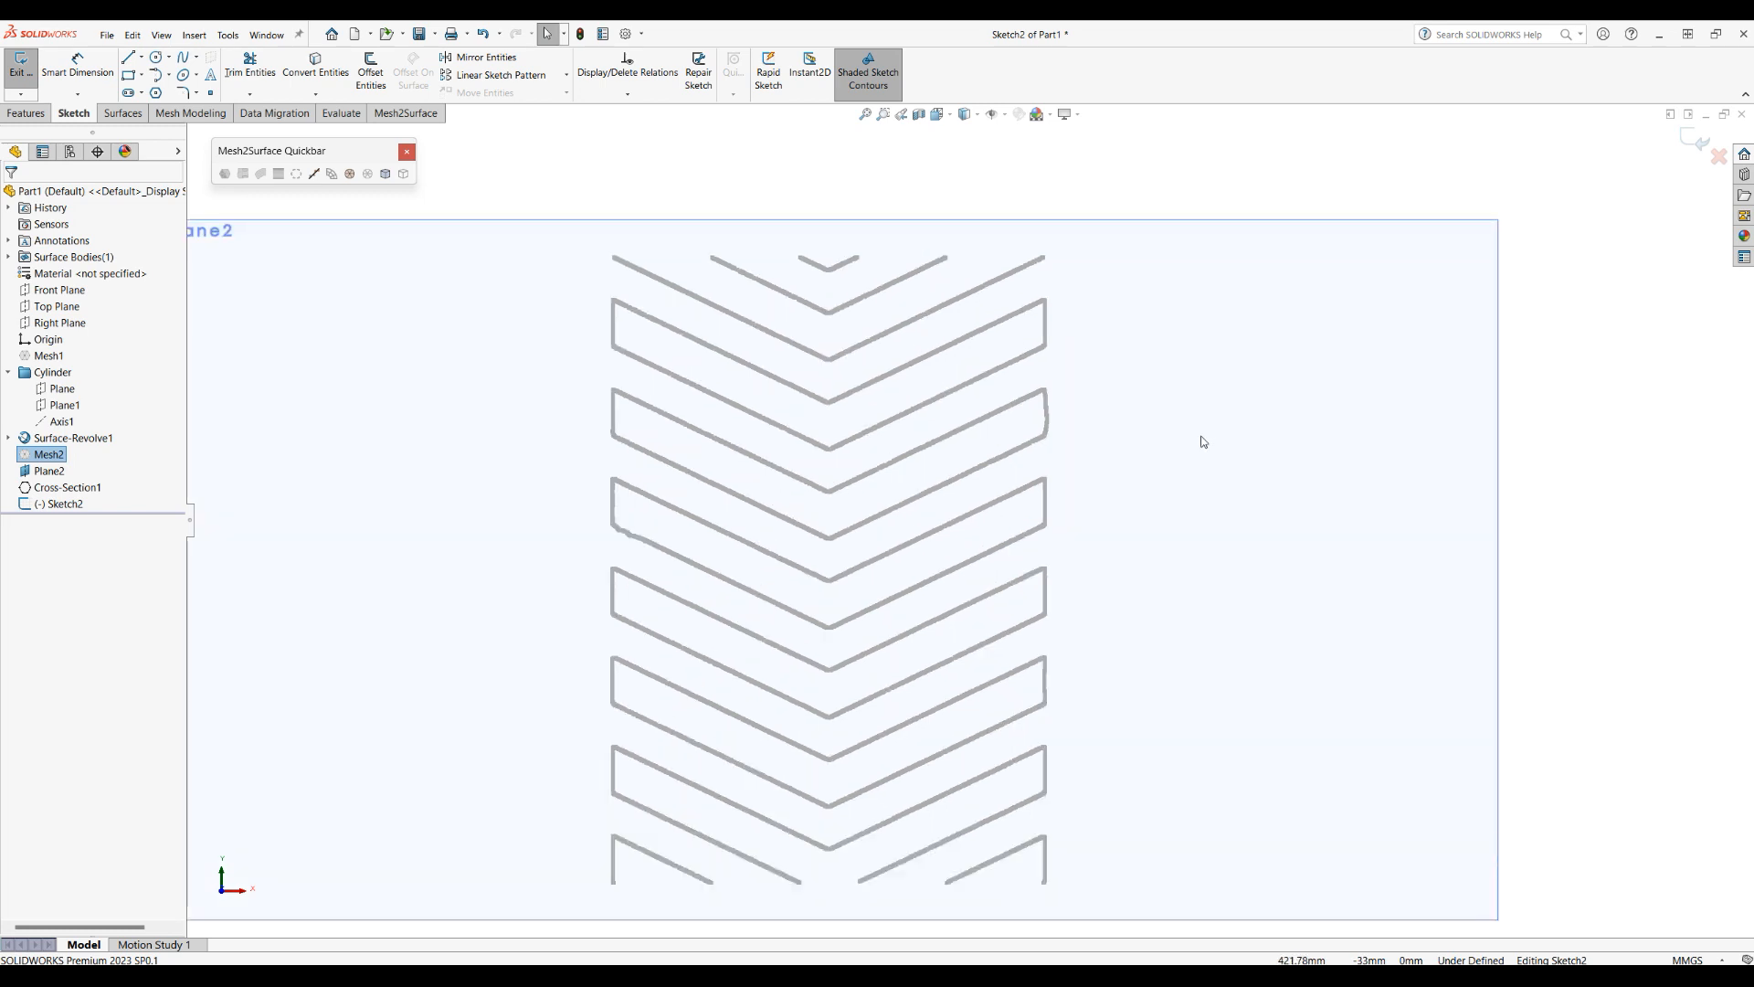
Step: Sketch a horizontal construction line about 140 mm long above the tooth cross-section as an angle reference
left_click(142, 57)
left_click(163, 94)
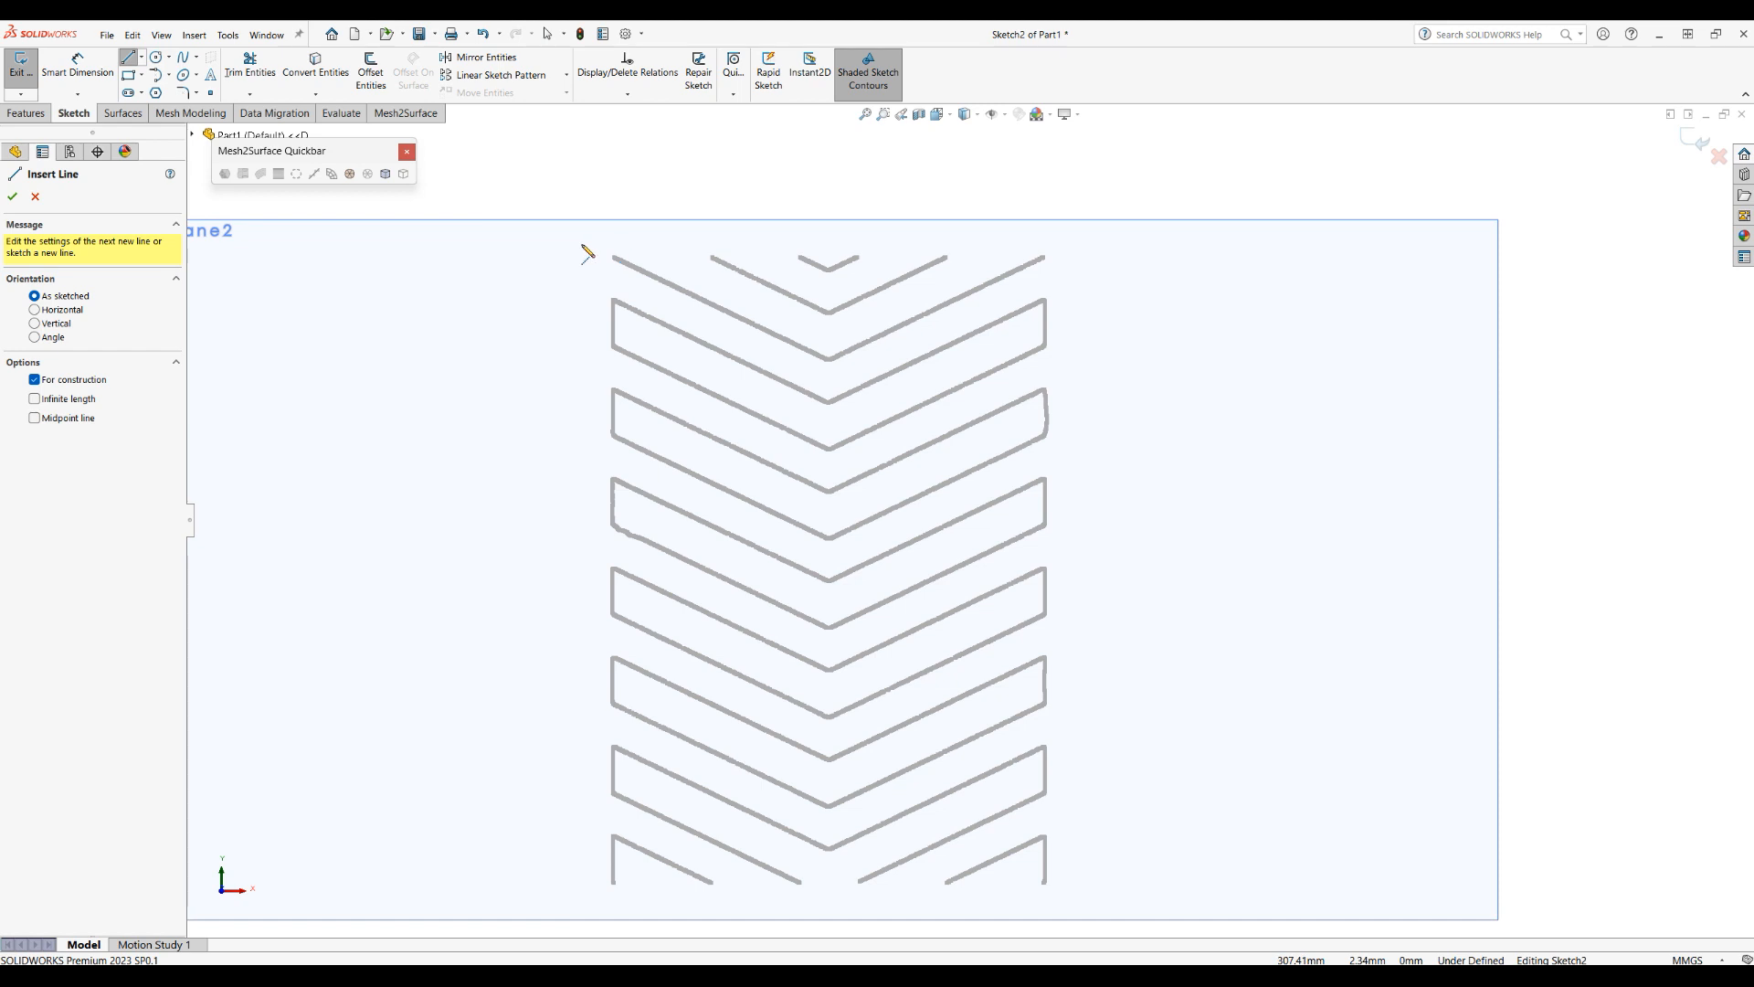
left_click(543, 203)
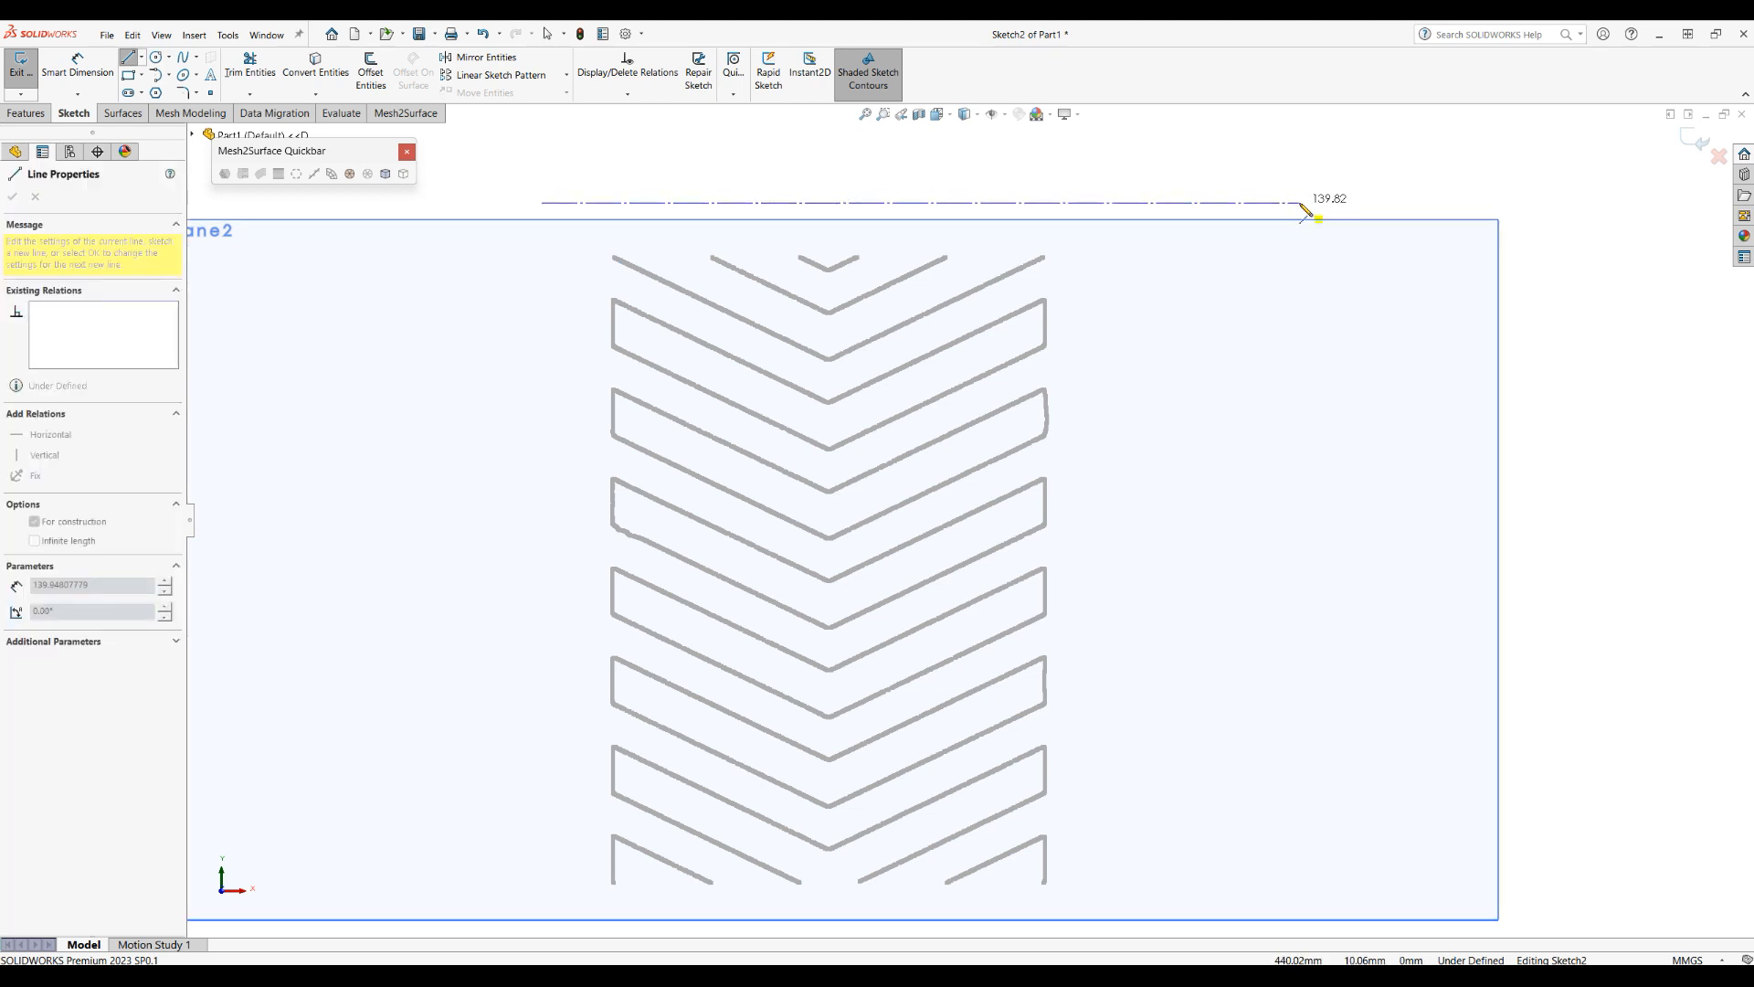
left_click(1299, 202)
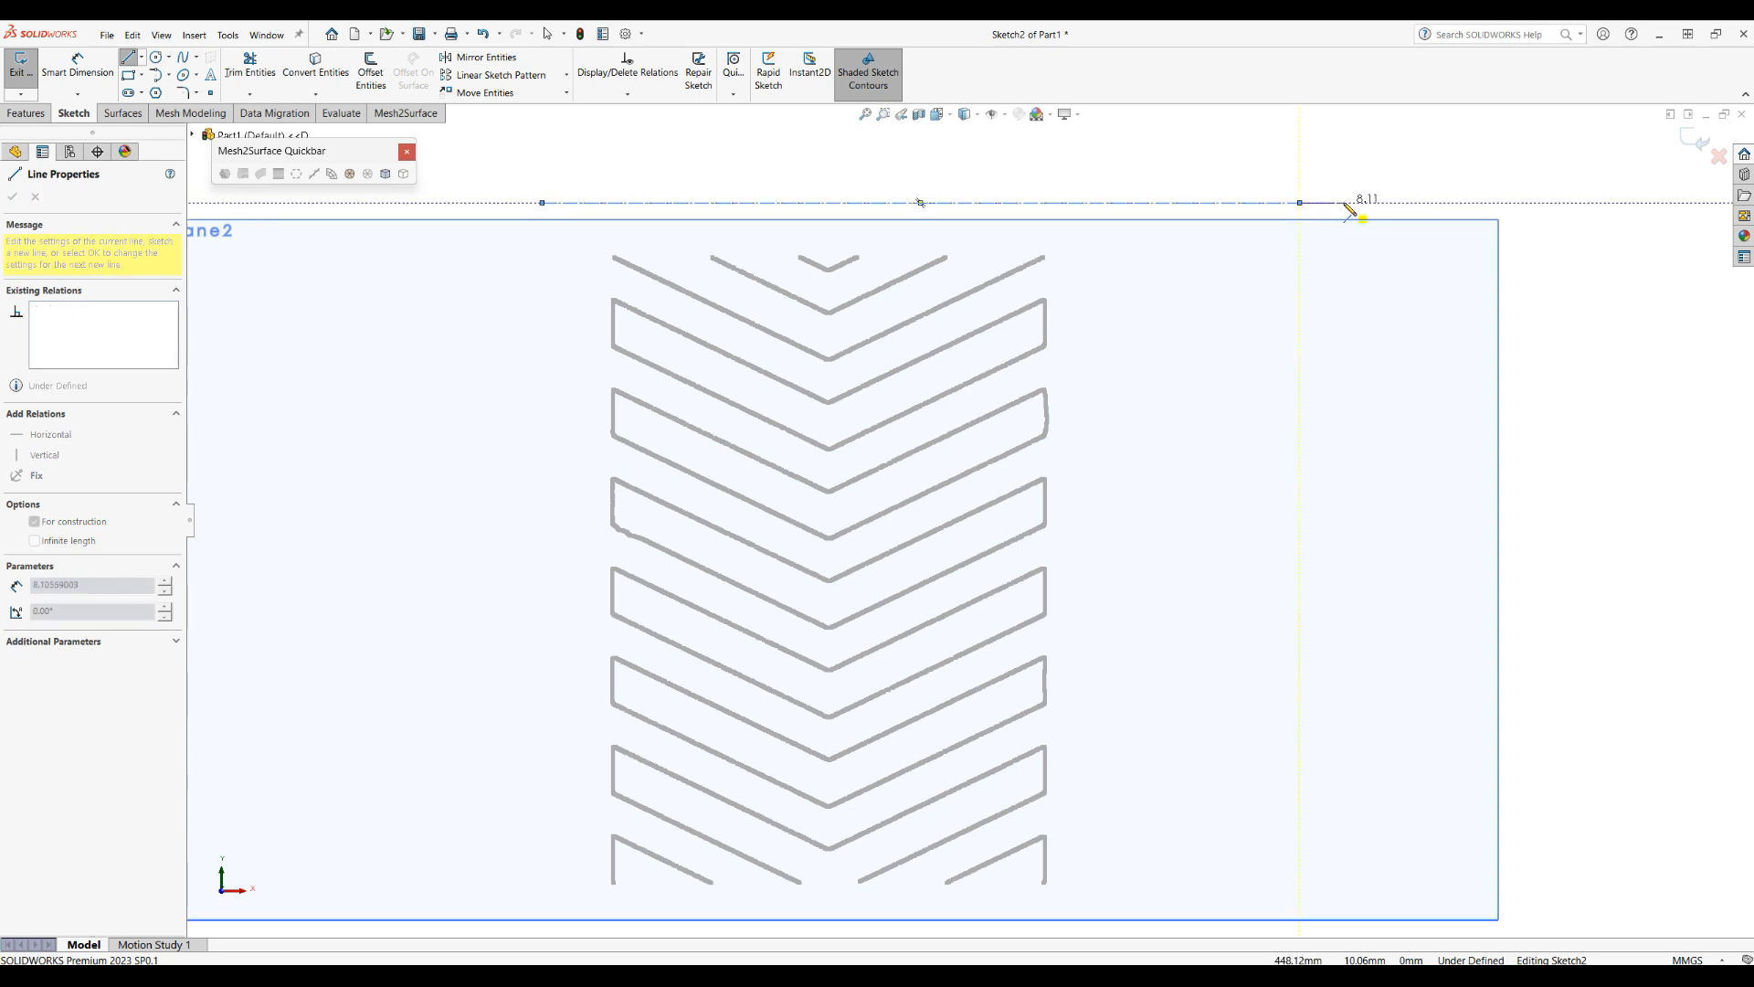
key("Escape")
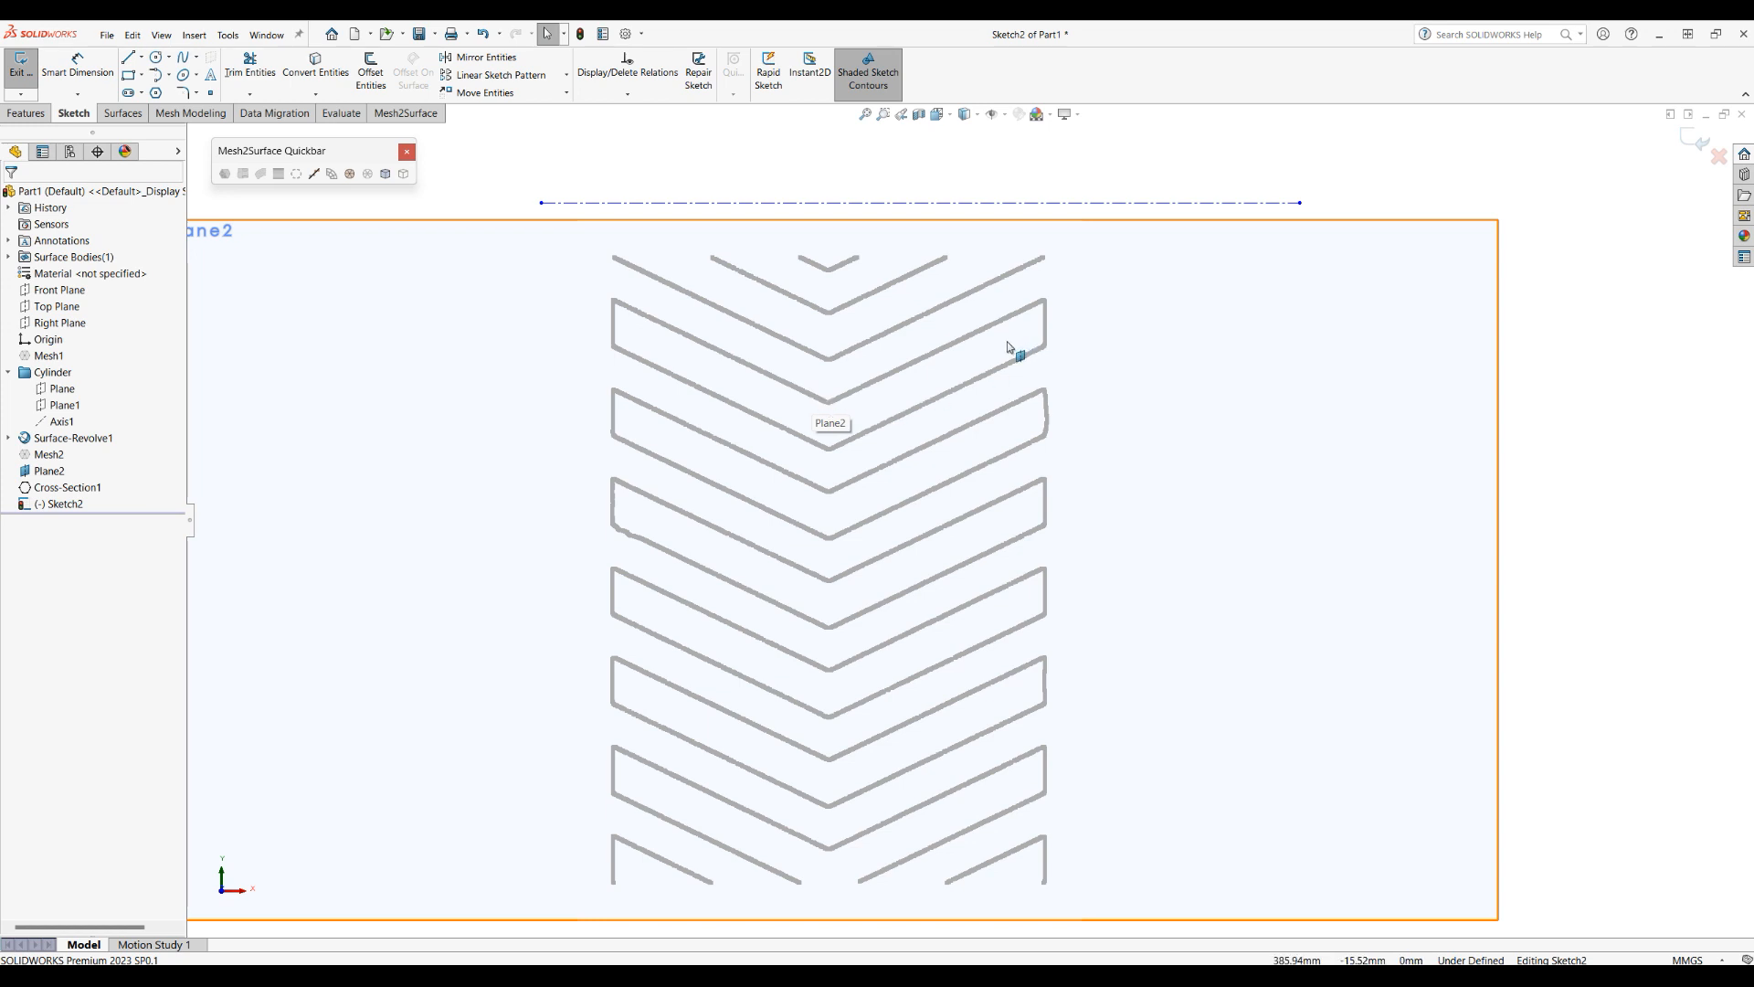
Step: Fit eight fixed straight lines to the left and right flanks of two neighbouring section teeth, then hide the cross-section
scroll(961, 354, "down", 2)
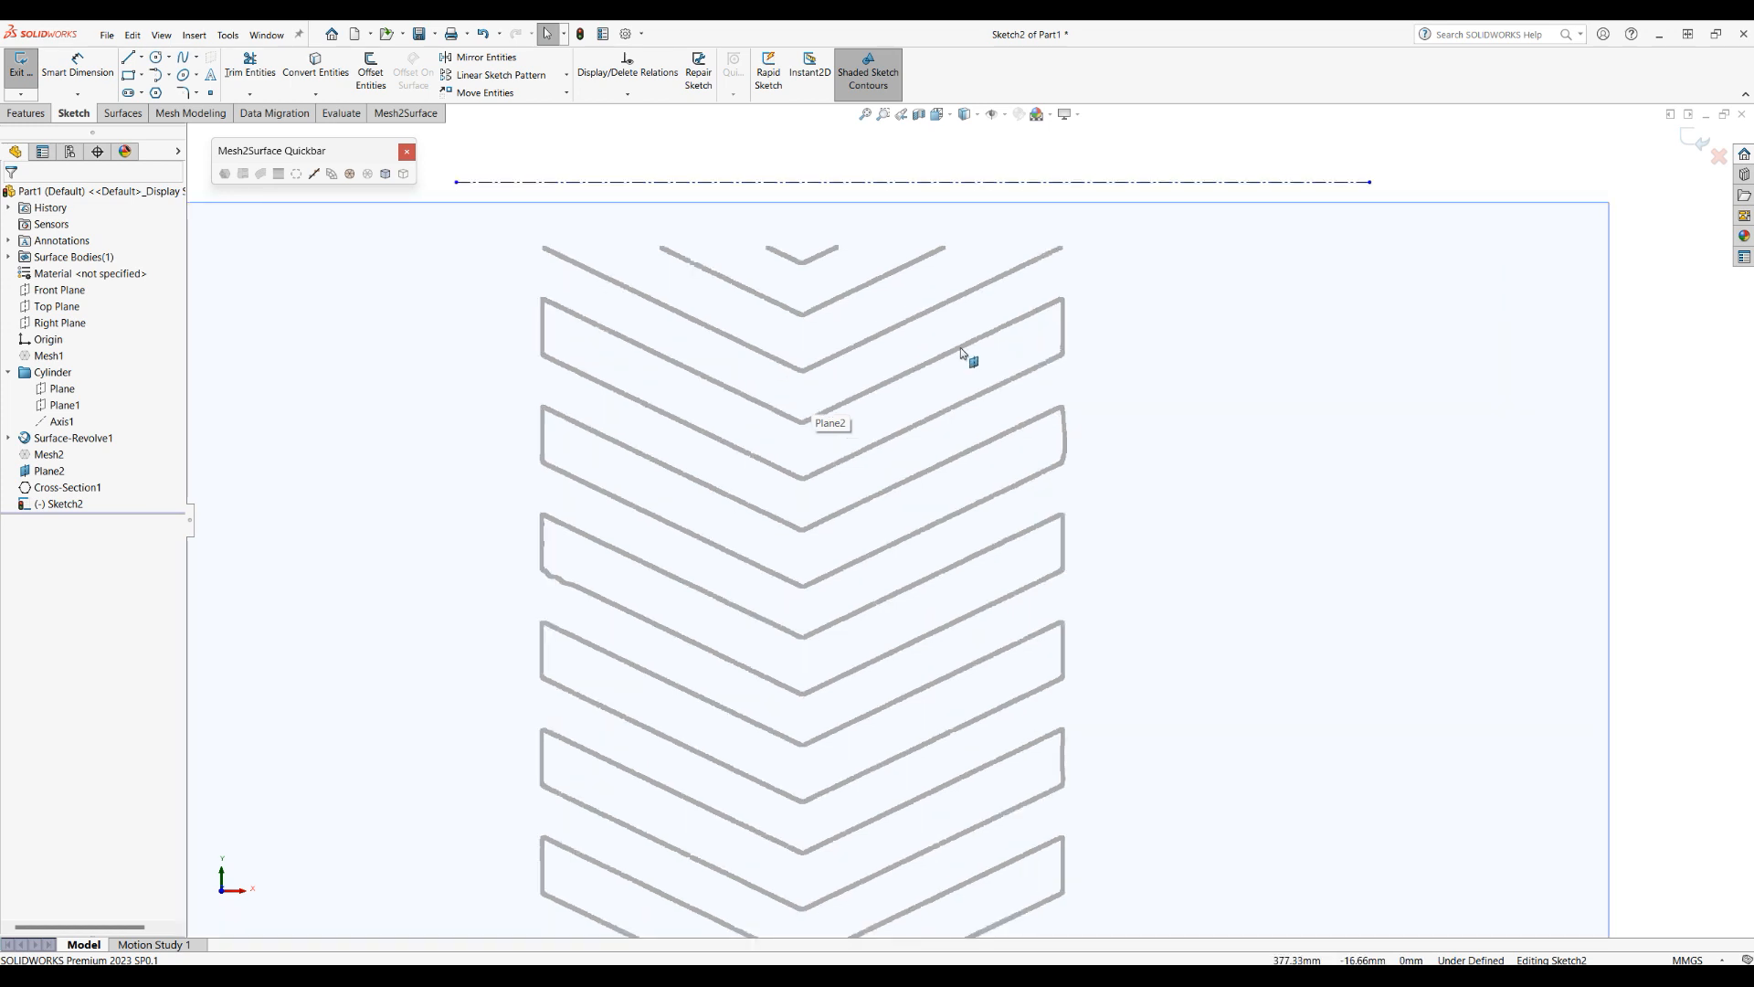
left_click(315, 175)
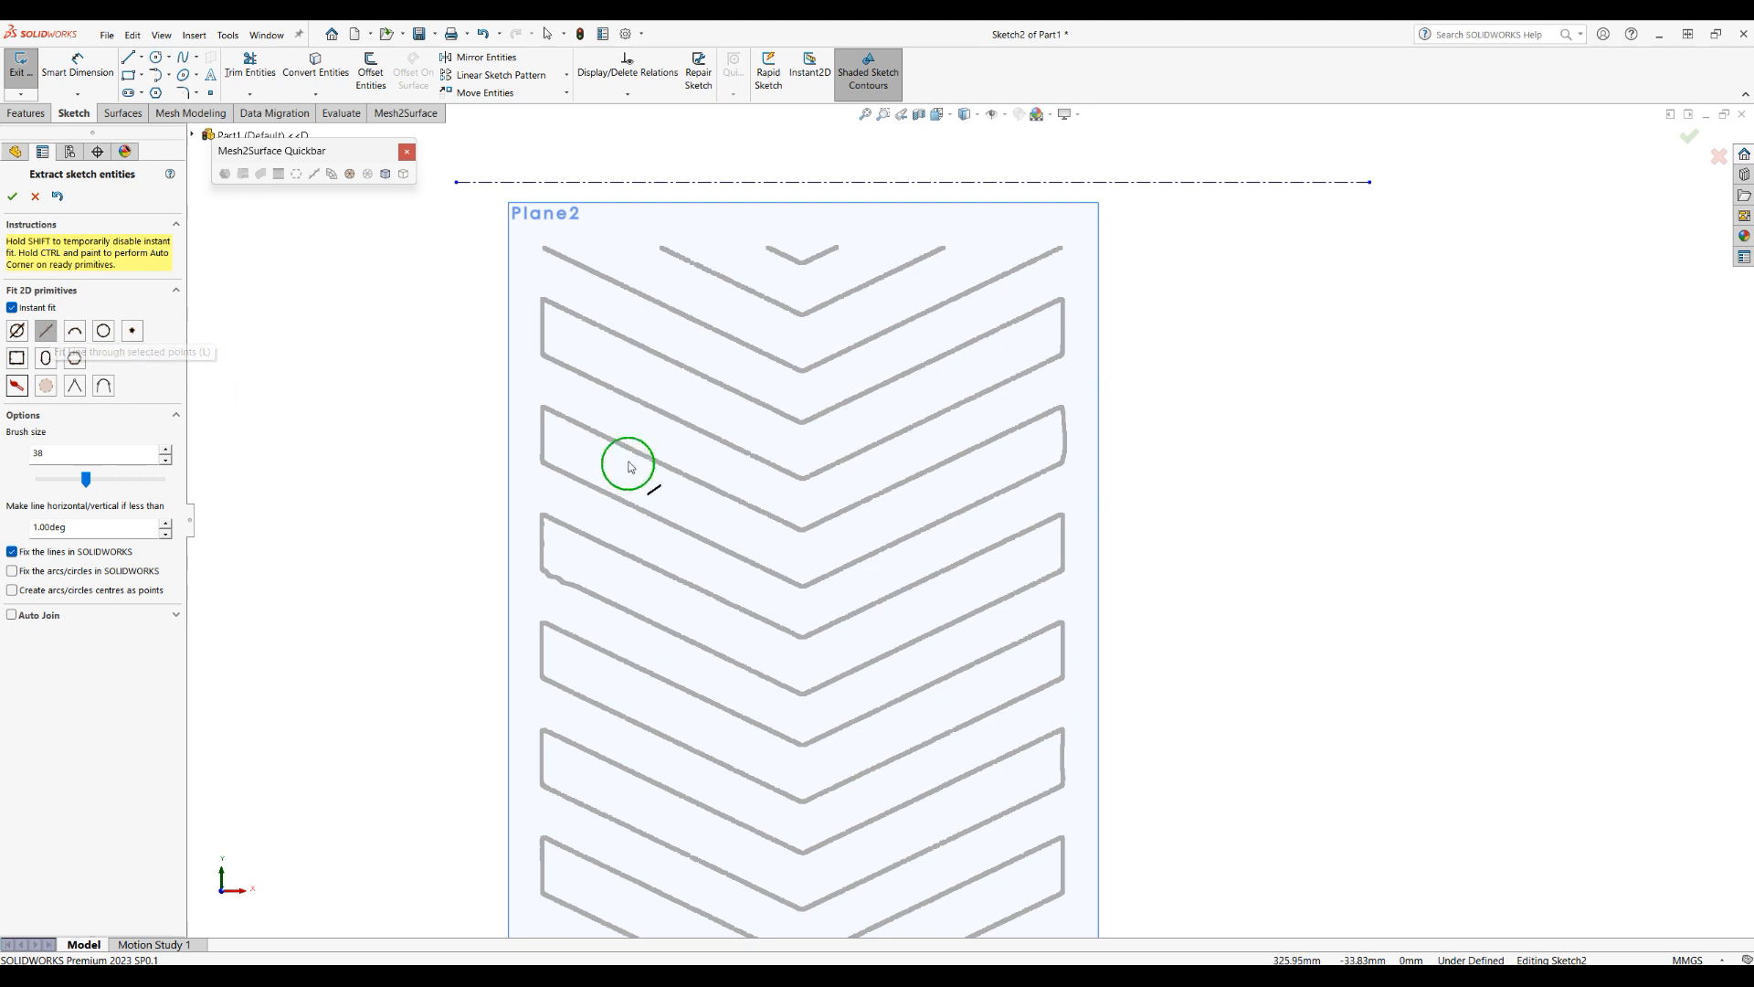
mouse_move(581, 429)
left_mouse_down()
mouse_move(786, 528)
mouse_move(1028, 428)
left_mouse_up()
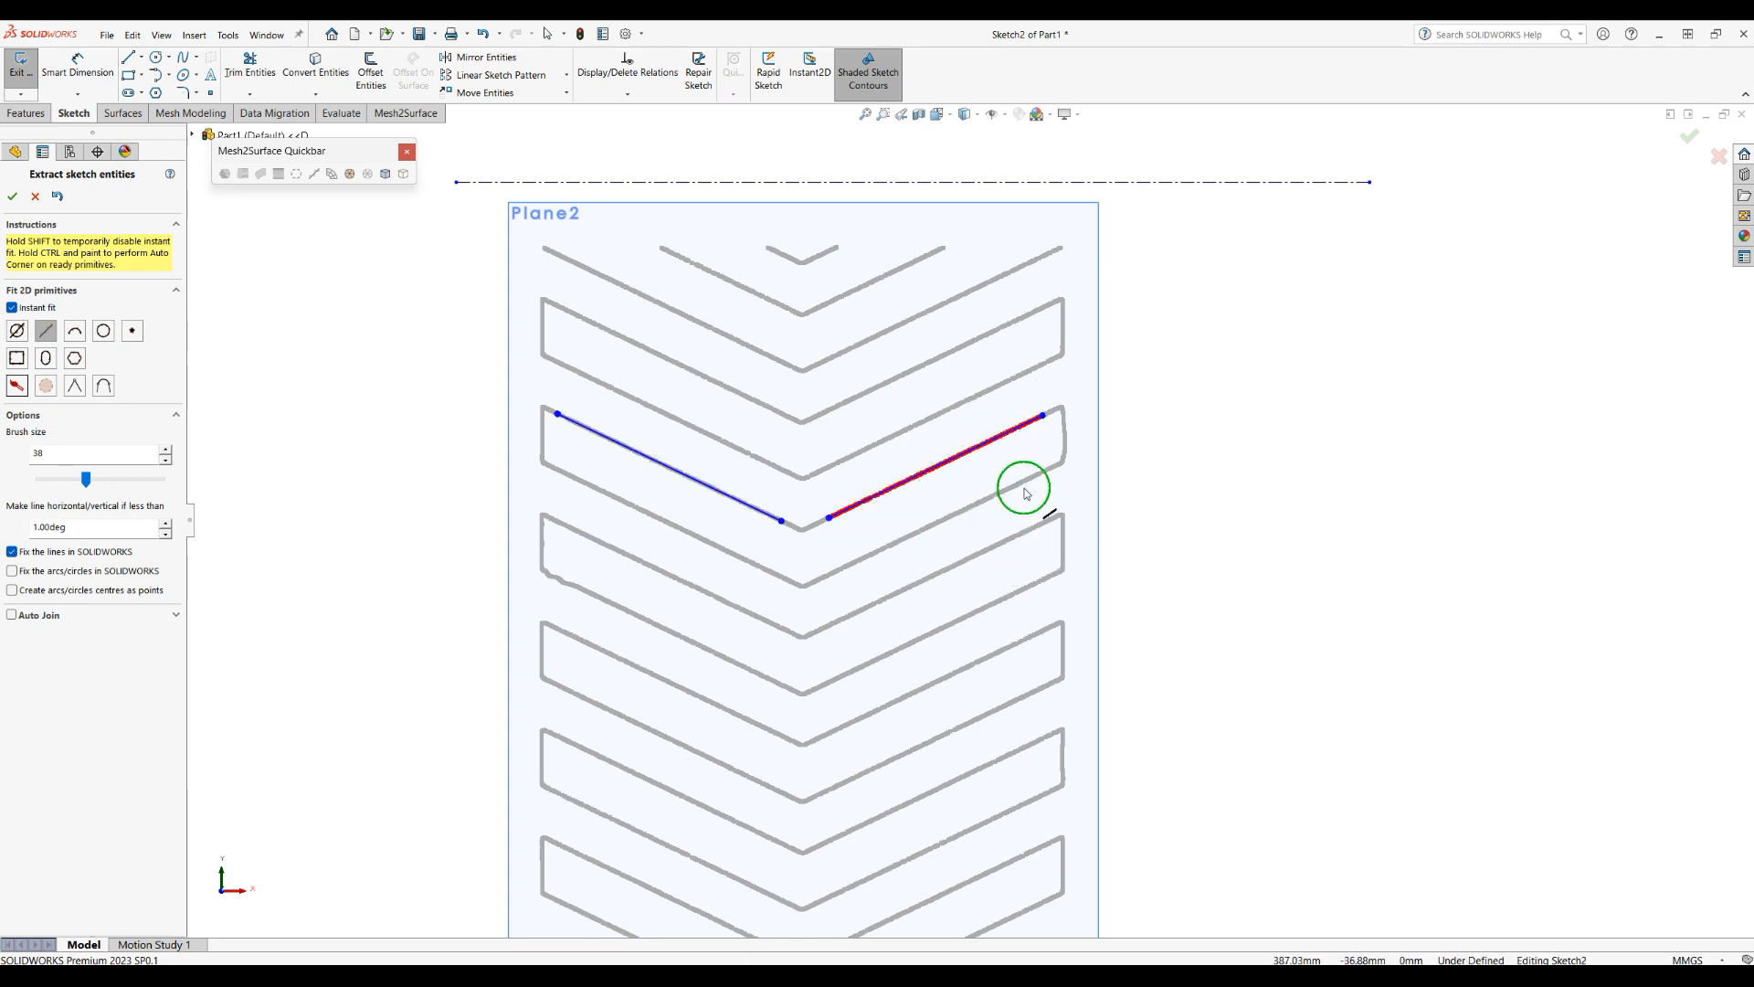
mouse_move(1046, 473)
left_mouse_down()
mouse_move(869, 560)
mouse_move(657, 518)
mouse_move(564, 475)
left_mouse_up()
left_click_drag(576, 544, 729, 609)
mouse_move(839, 621)
left_mouse_down()
mouse_move(1008, 546)
mouse_move(971, 611)
mouse_move(792, 681)
mouse_move(590, 592)
left_mouse_up()
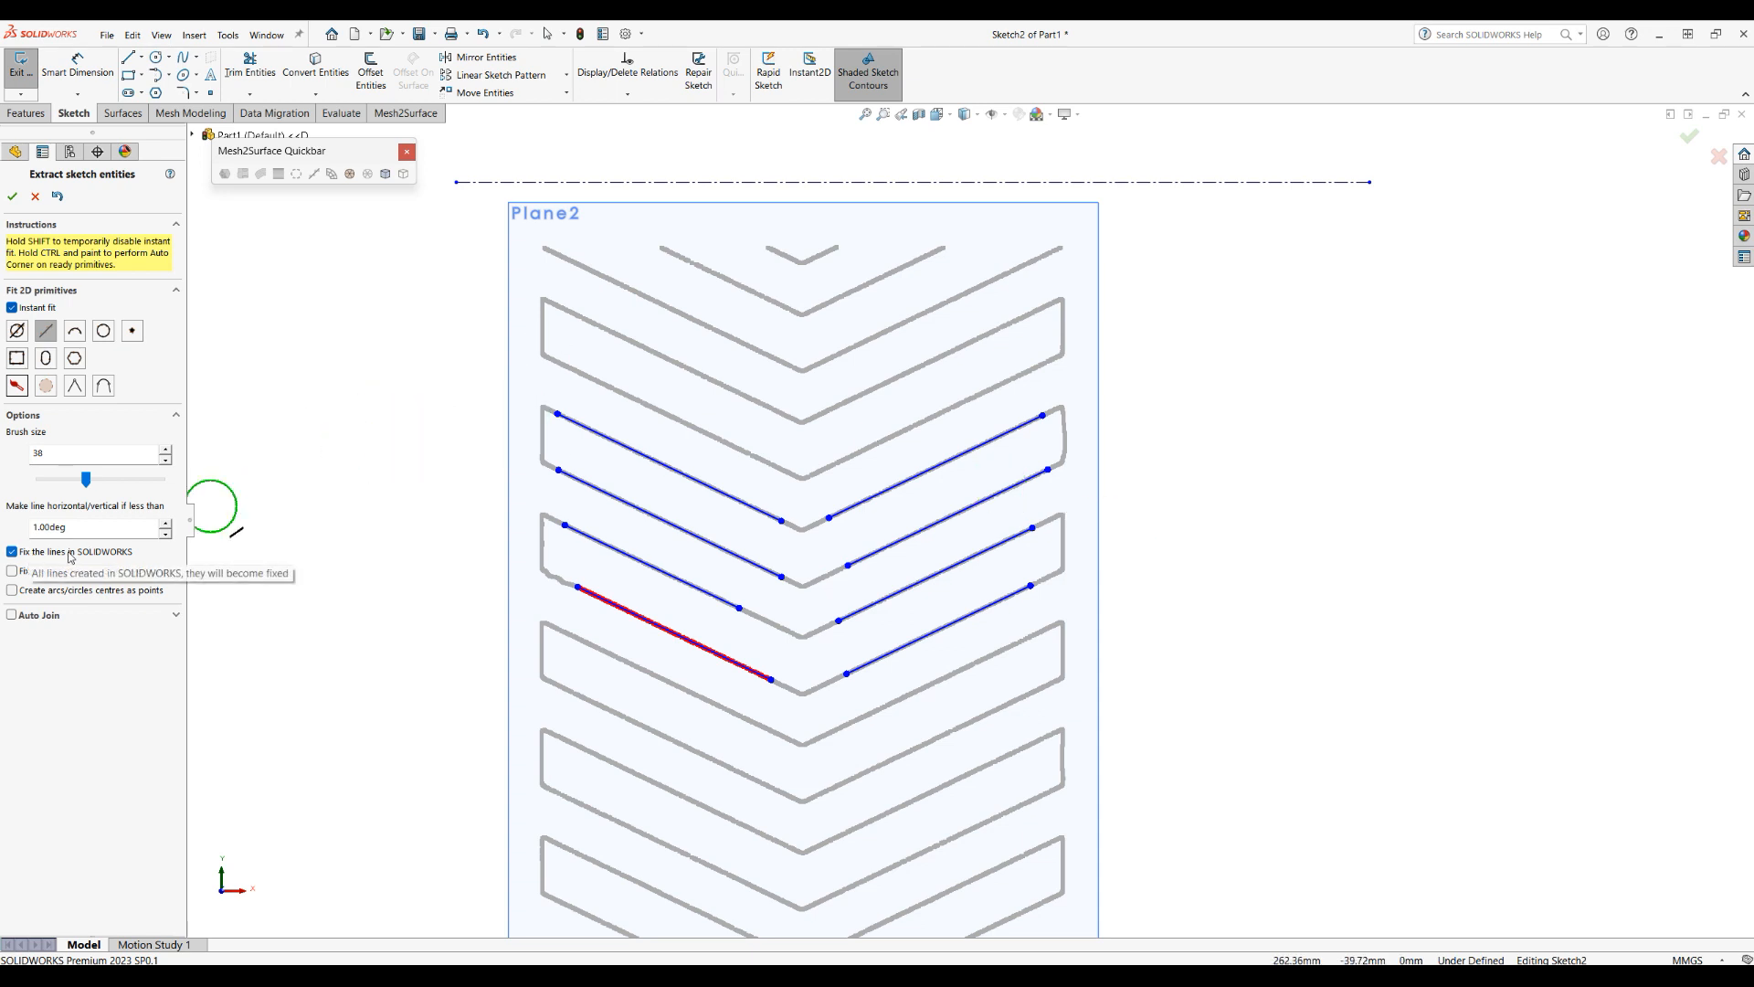
left_click(13, 196)
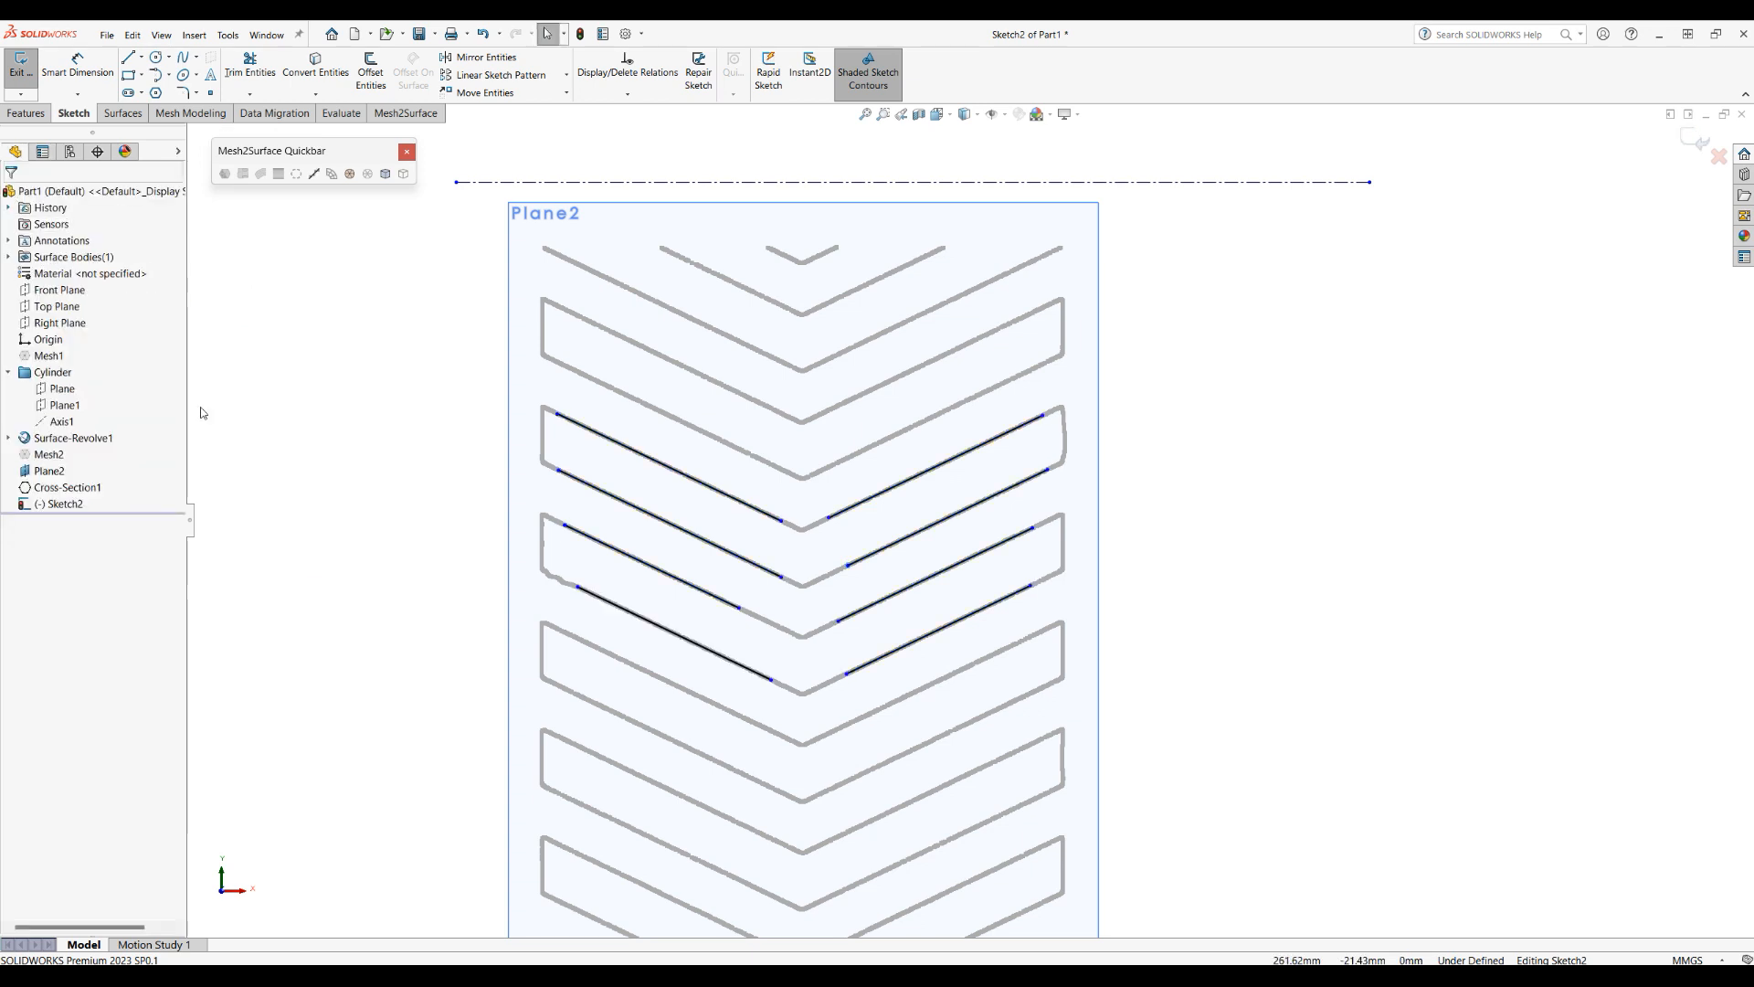
right_click(80, 494)
left_click(89, 454)
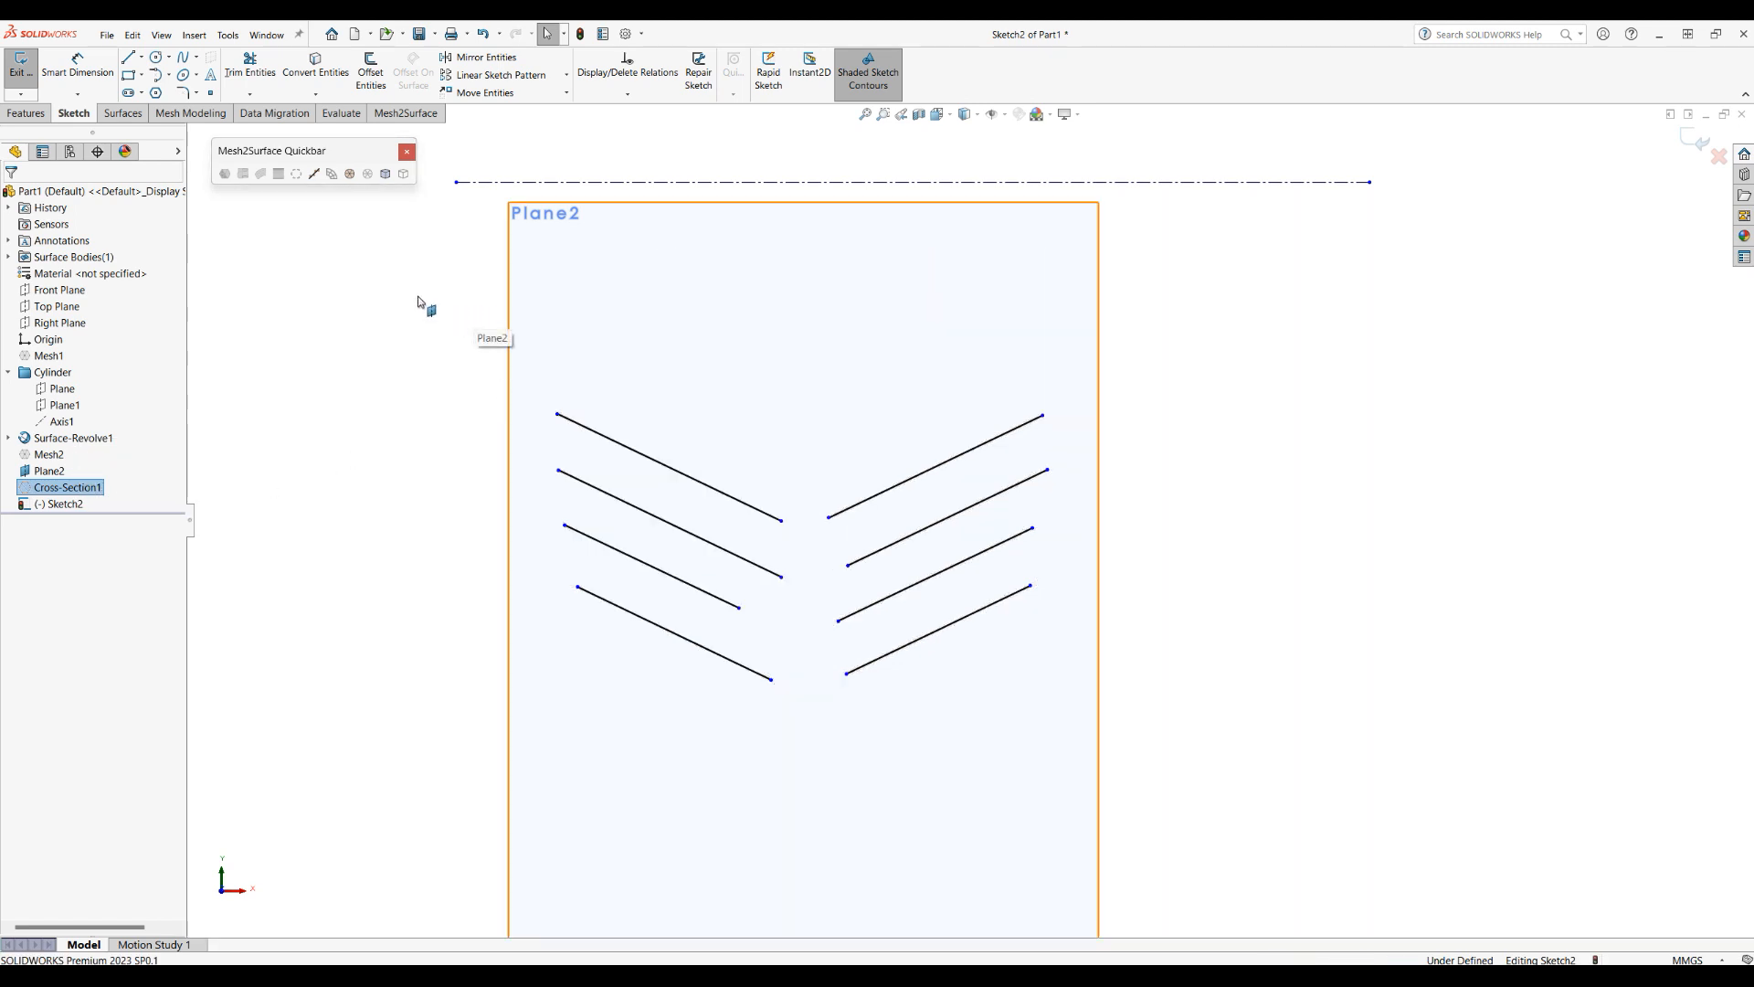
Step: Dimension the included angle between the left and right line of each of the four fitted V-shaped pairs
left_click(81, 77)
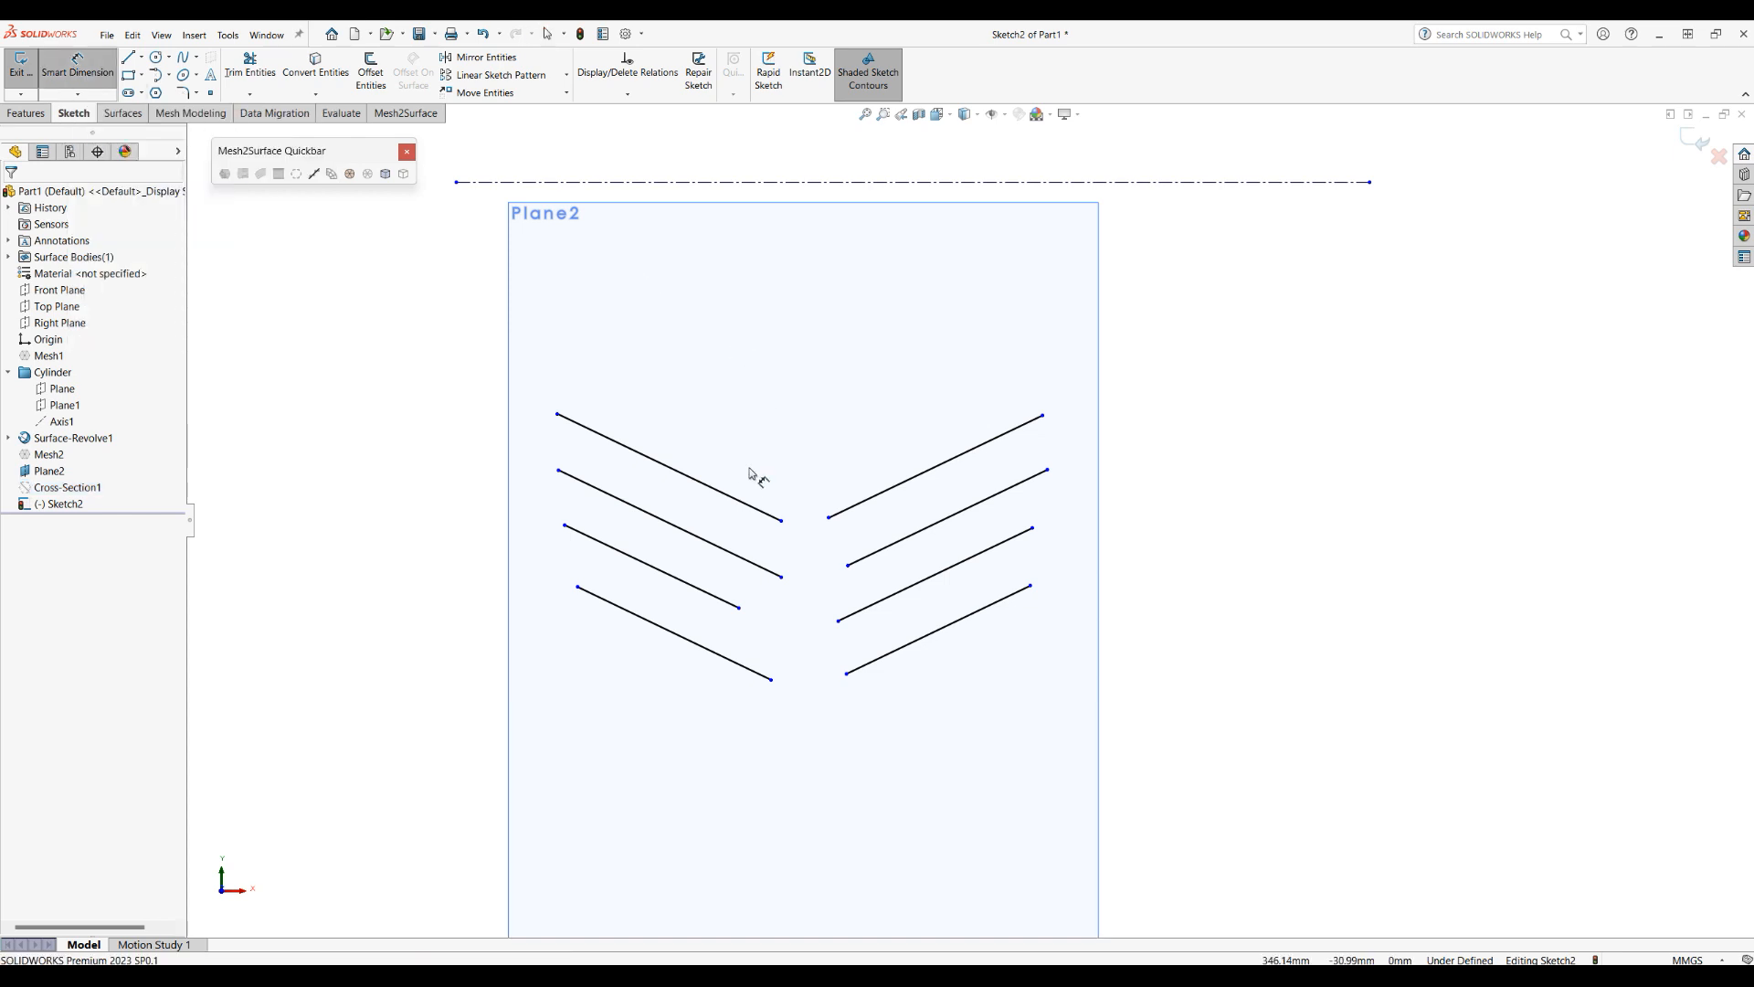
left_click(732, 498)
left_click(901, 483)
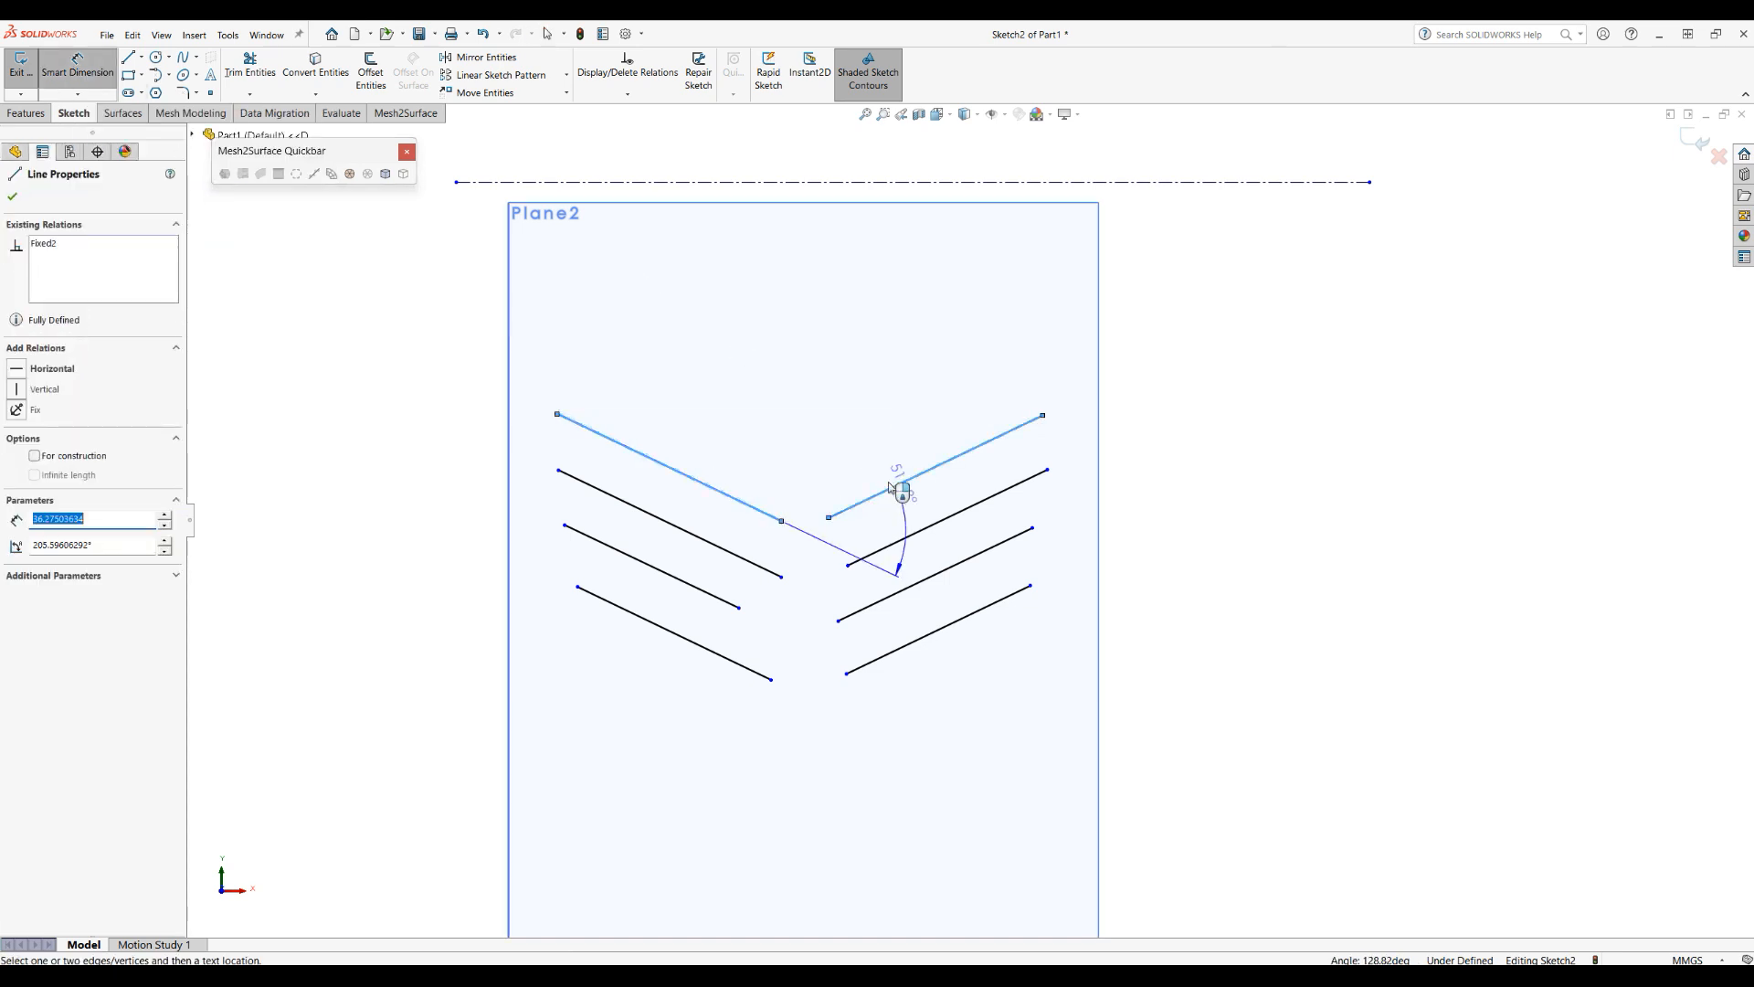
left_click(808, 438)
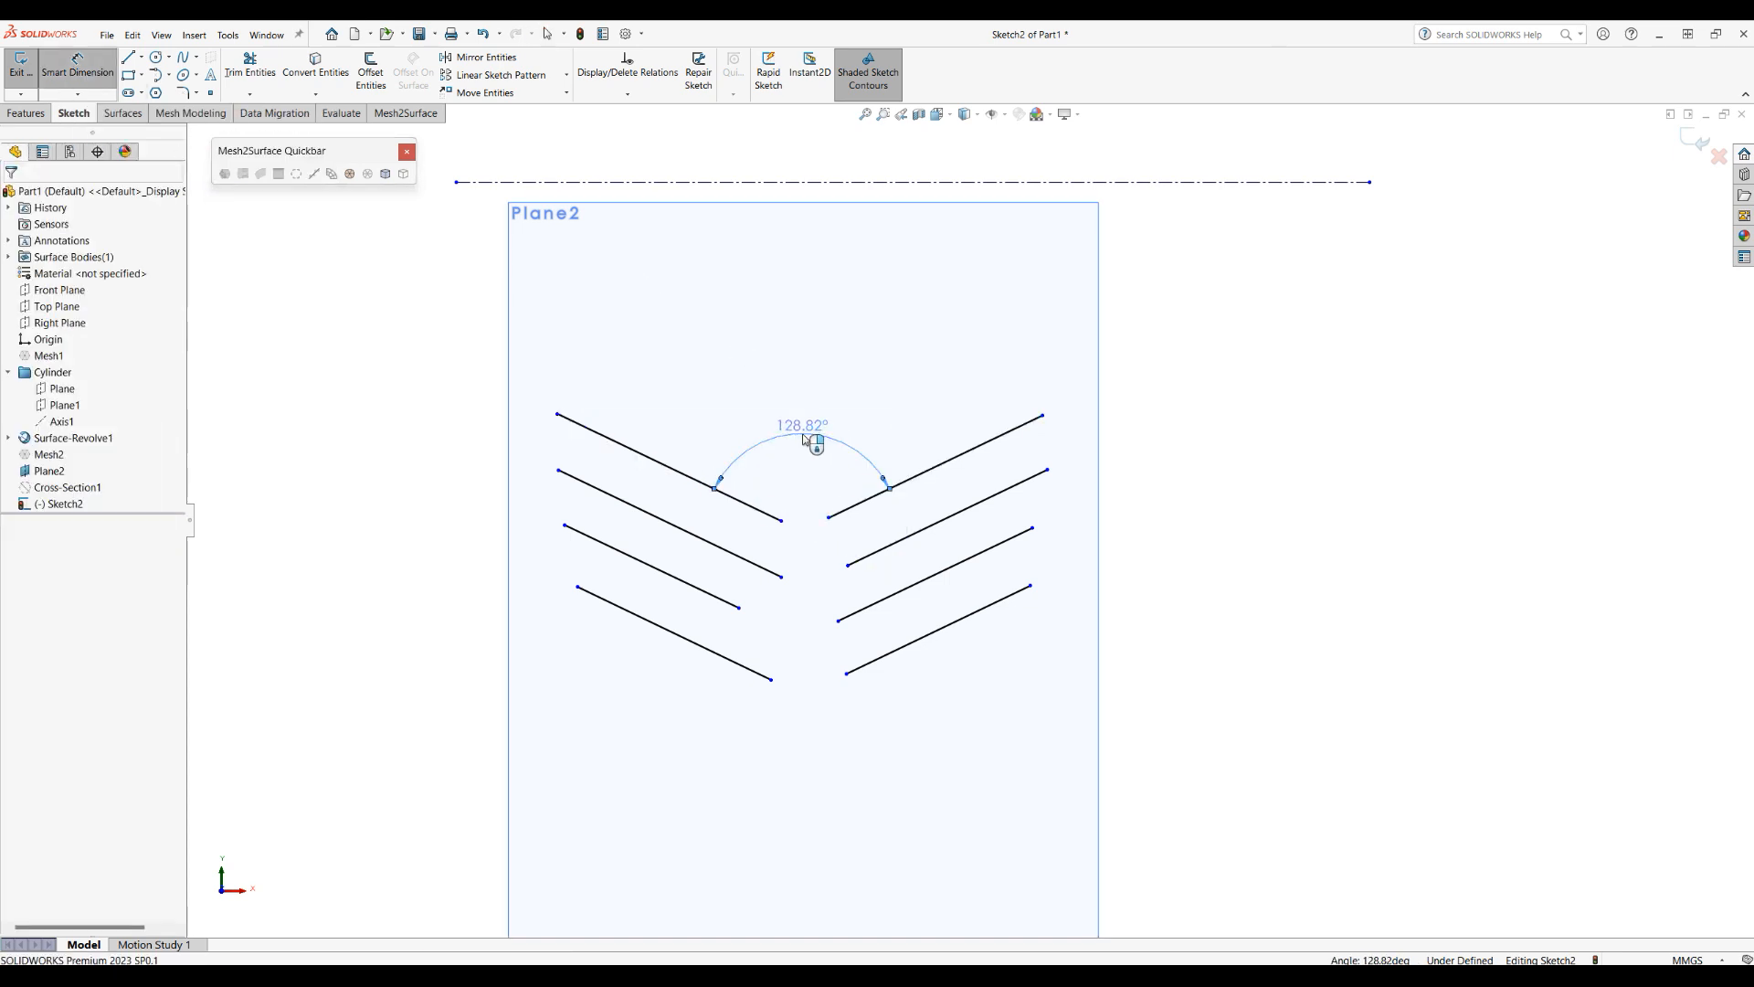
left_click(744, 559)
left_click(867, 554)
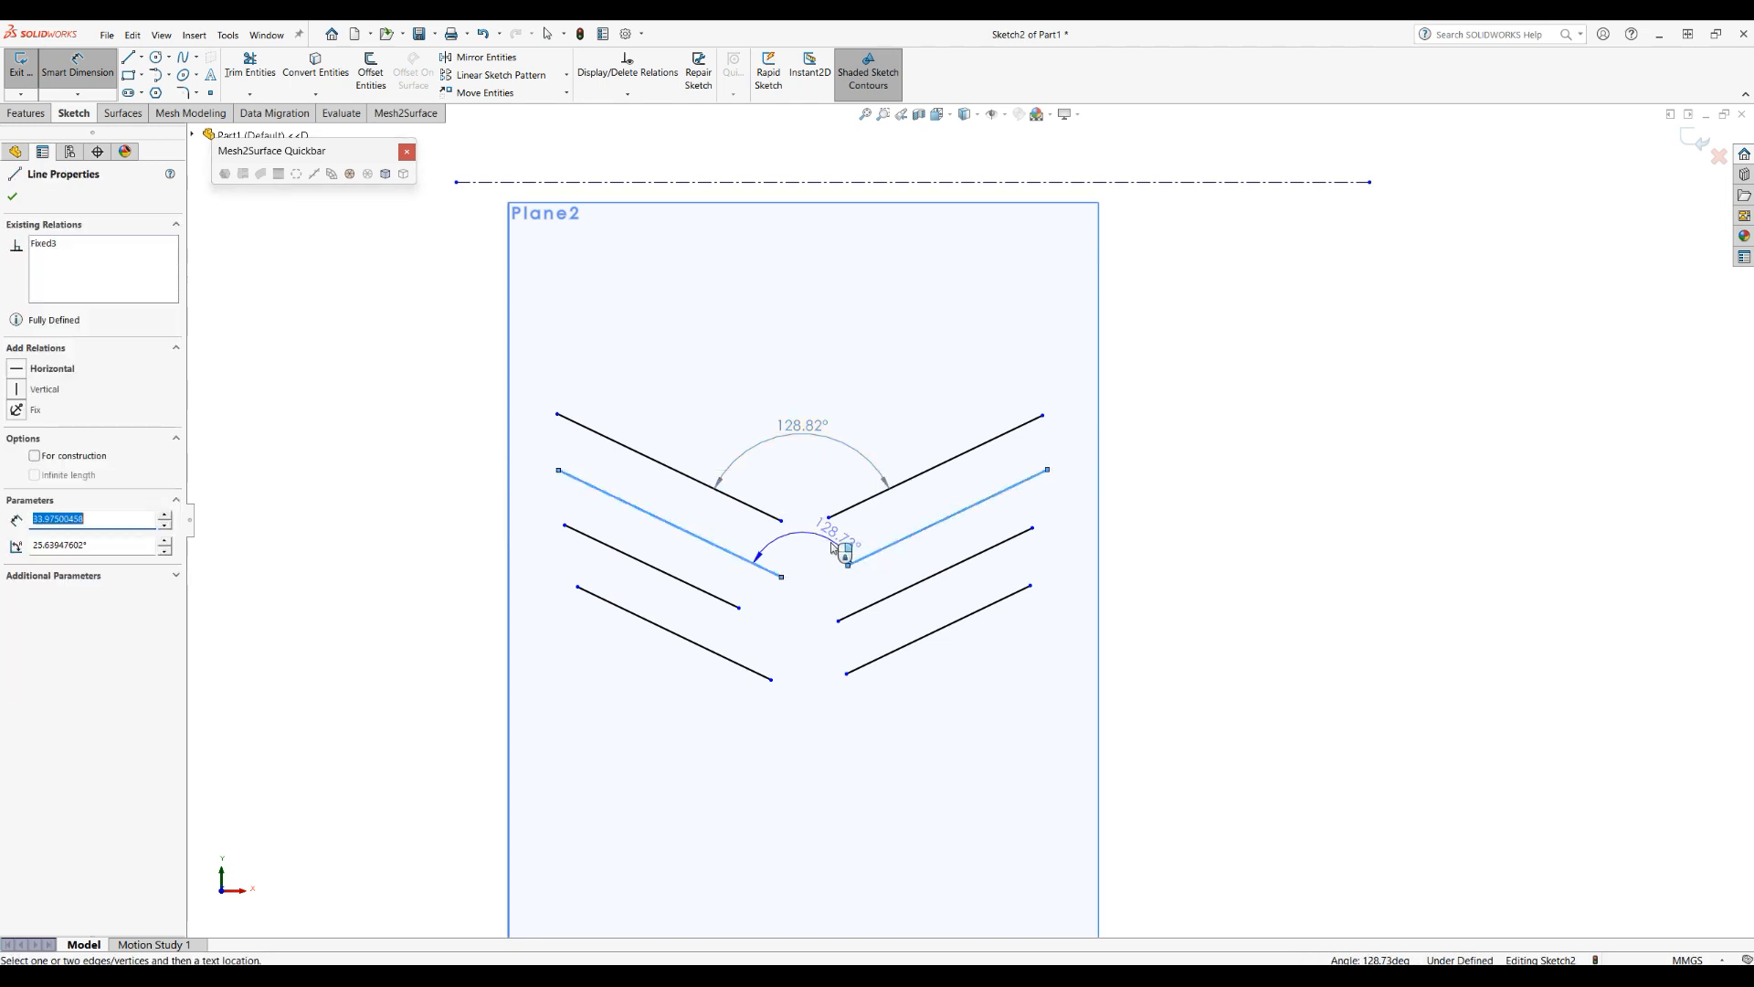
left_click(811, 549)
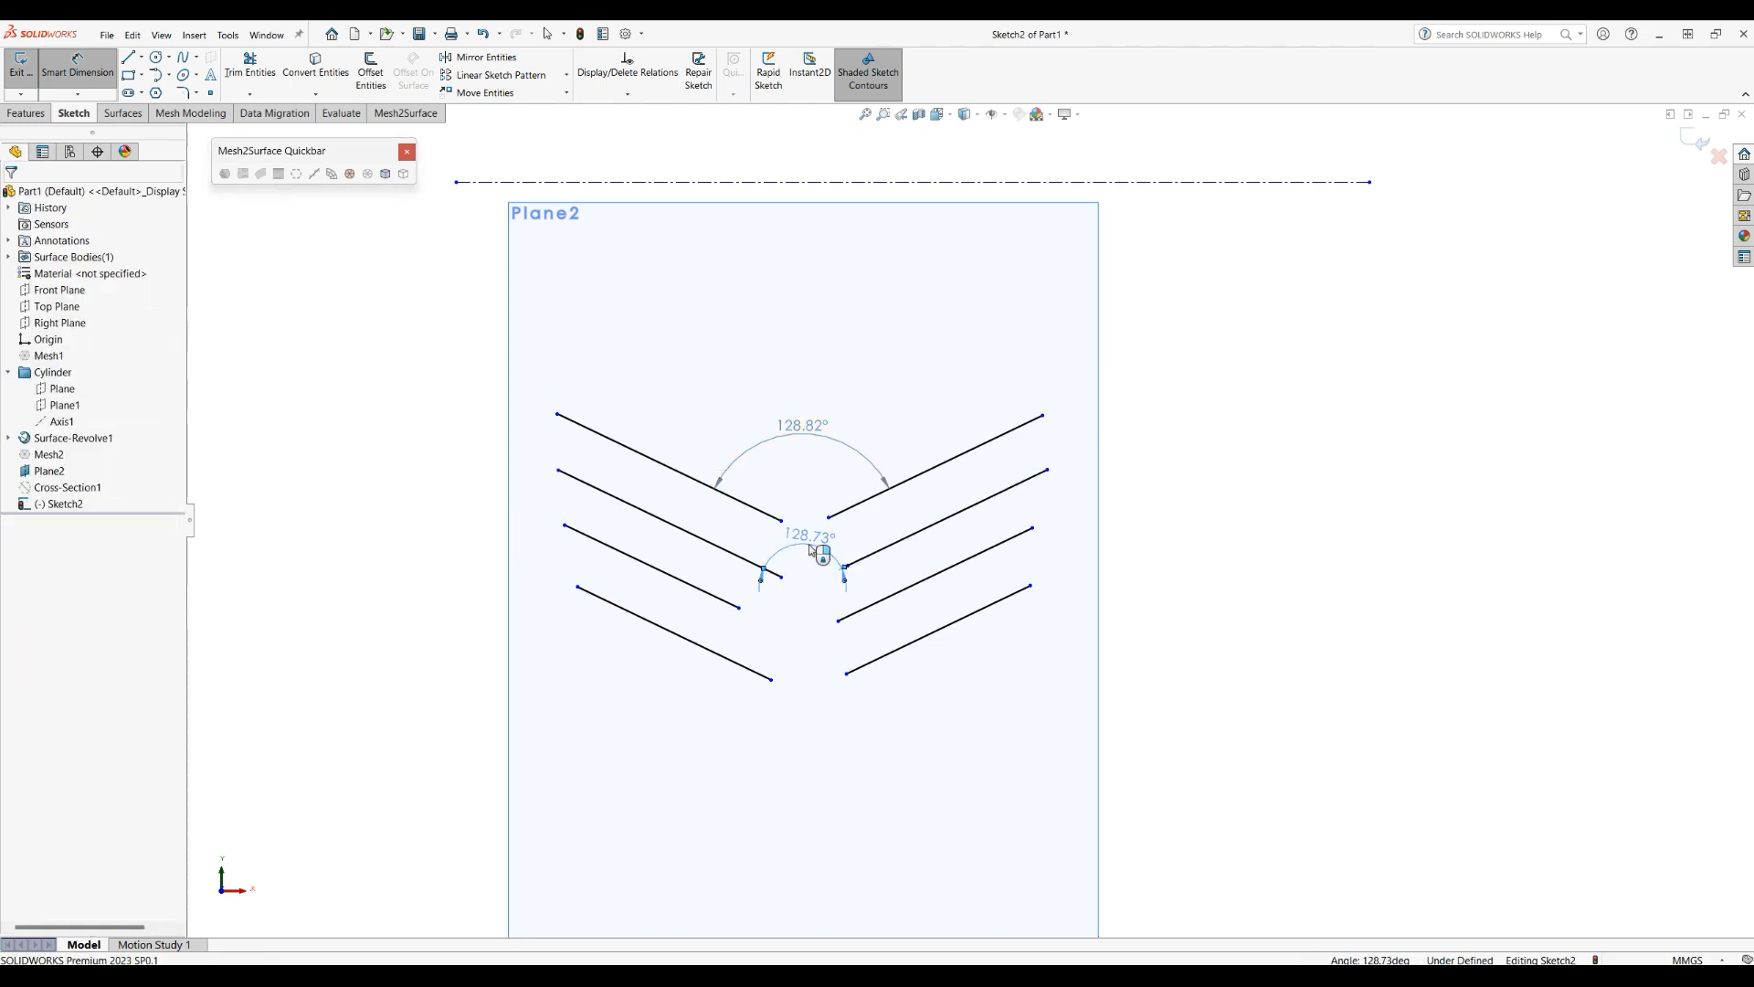
left_click(721, 603)
left_click(868, 607)
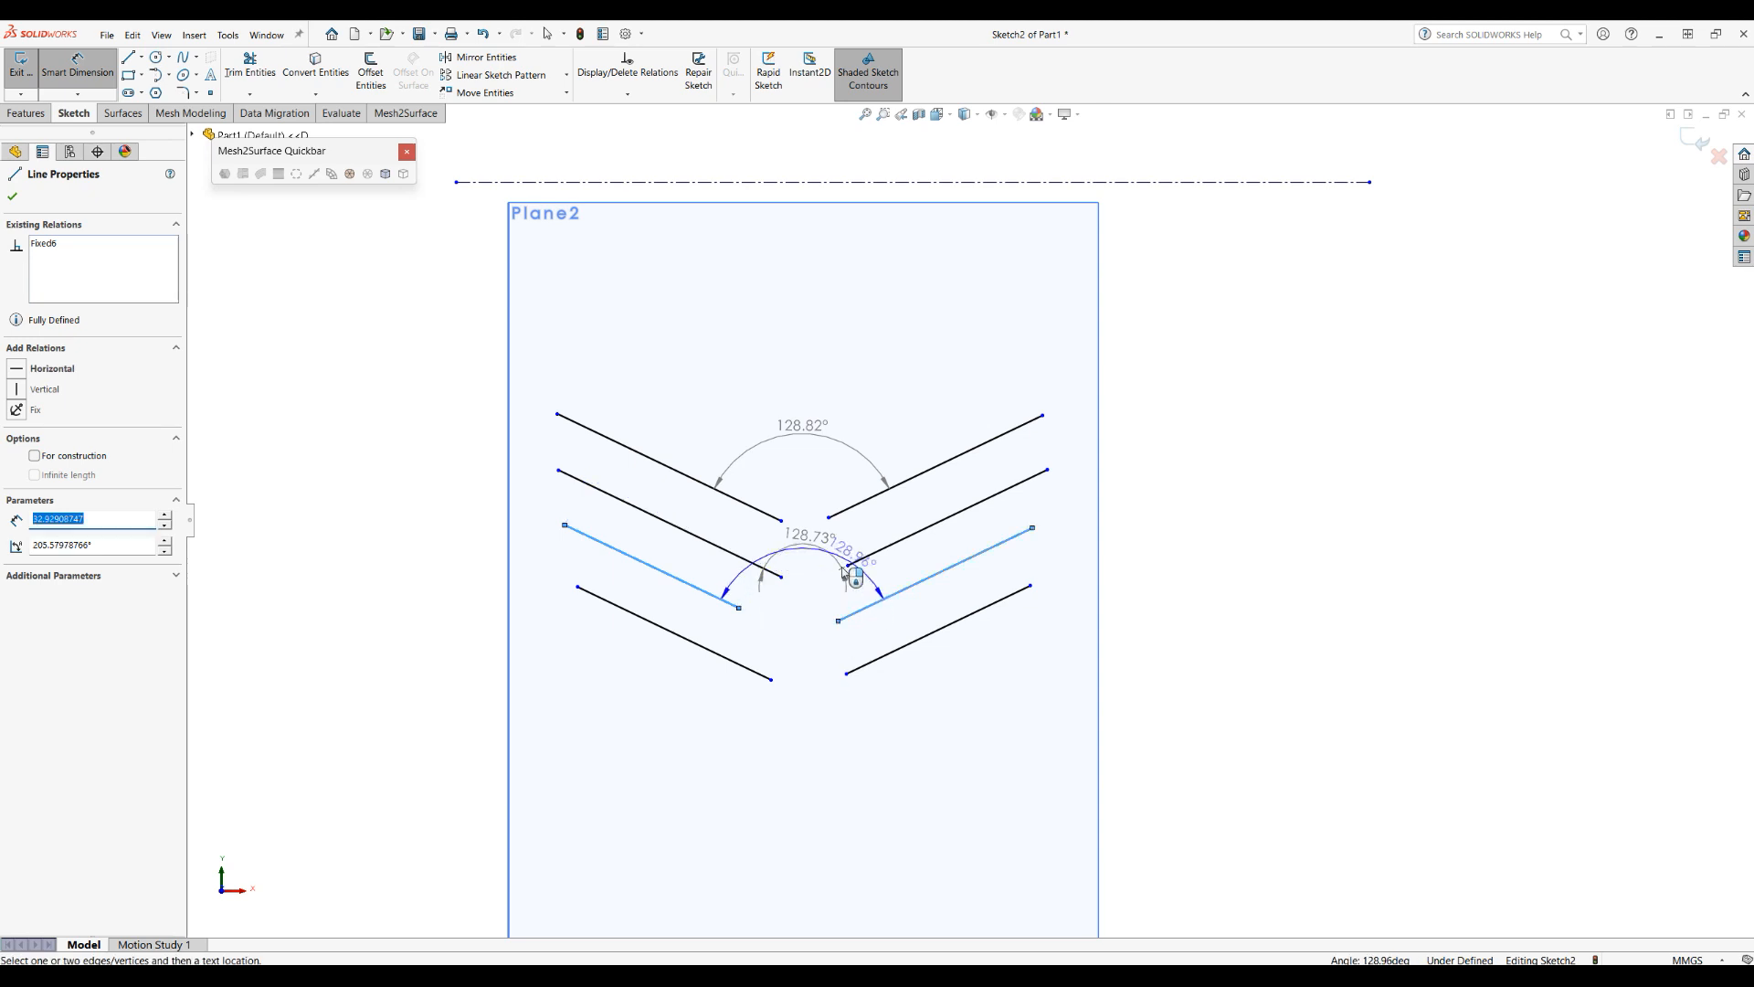
left_click(825, 592)
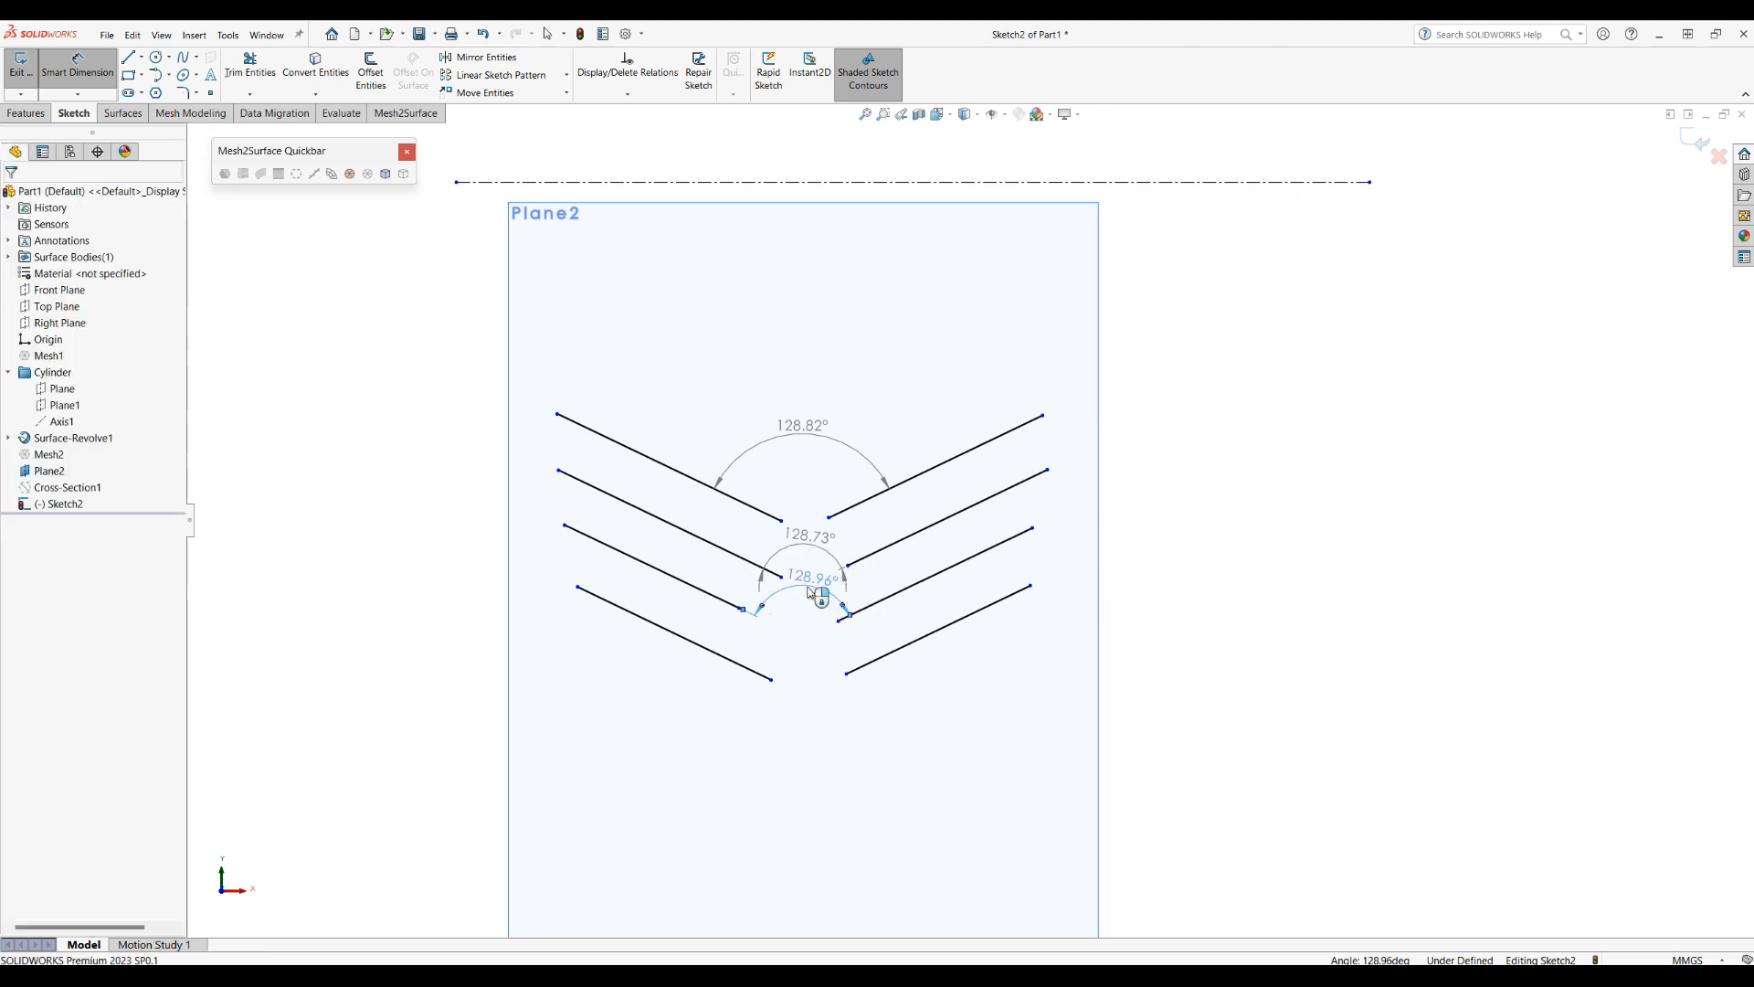
left_click(745, 668)
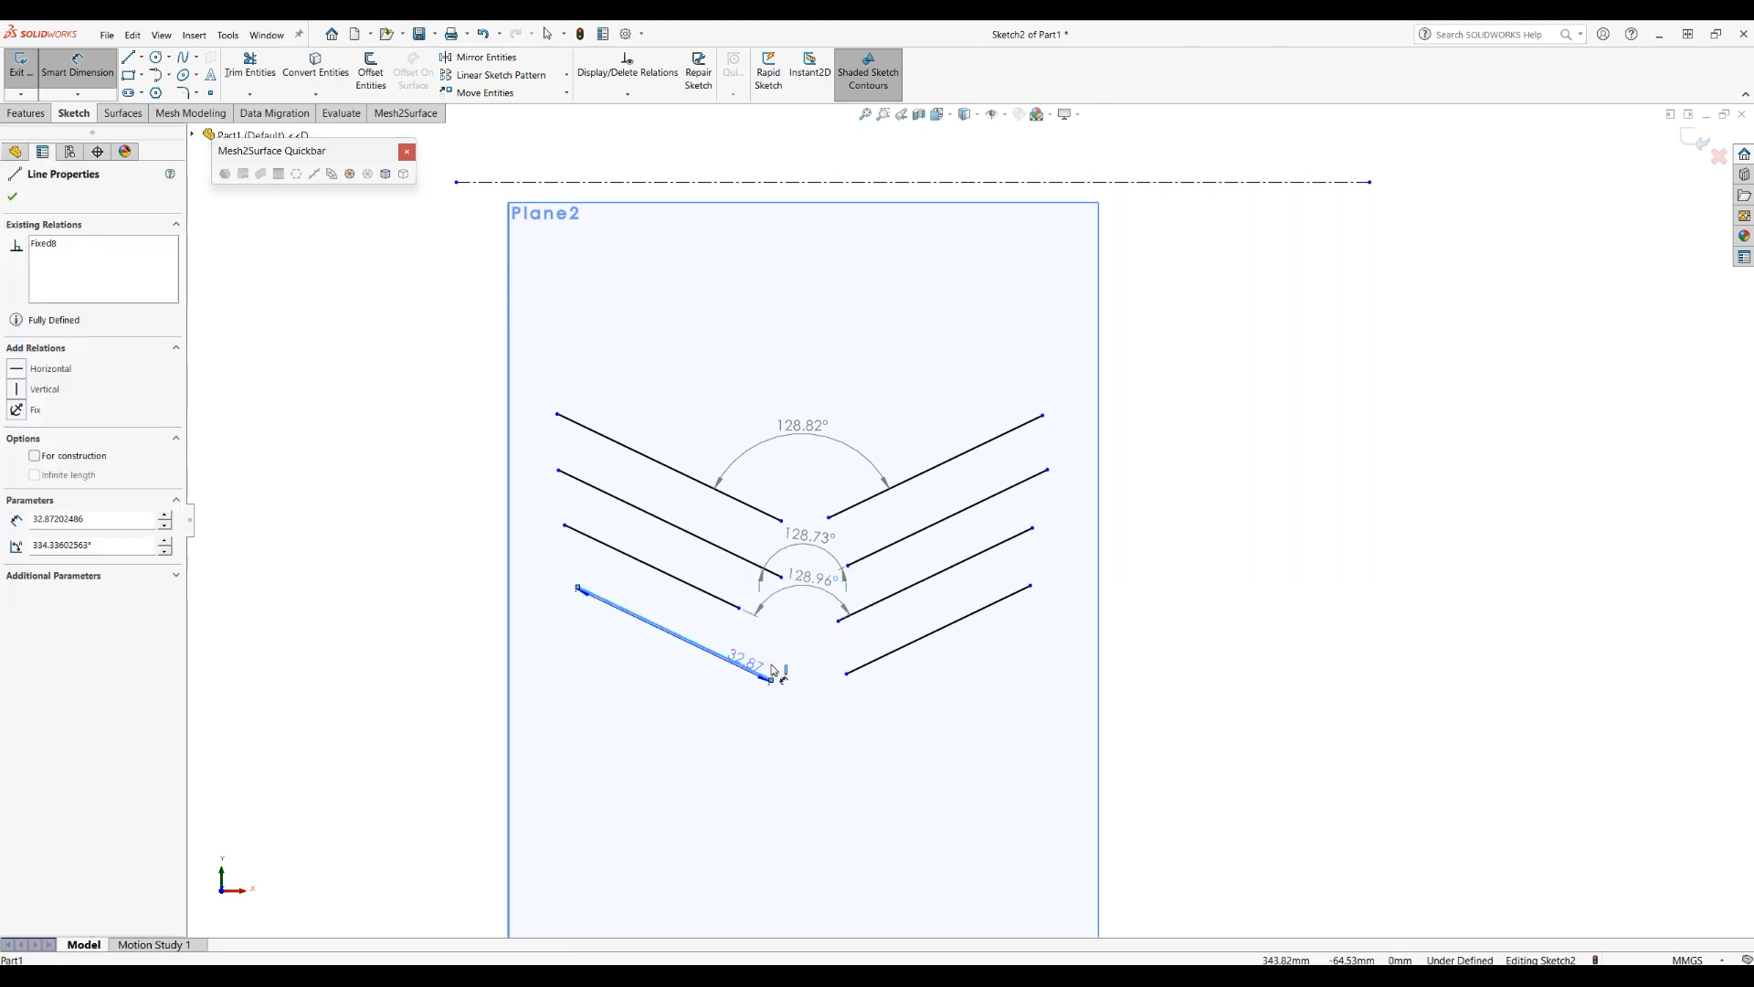
left_click(870, 666)
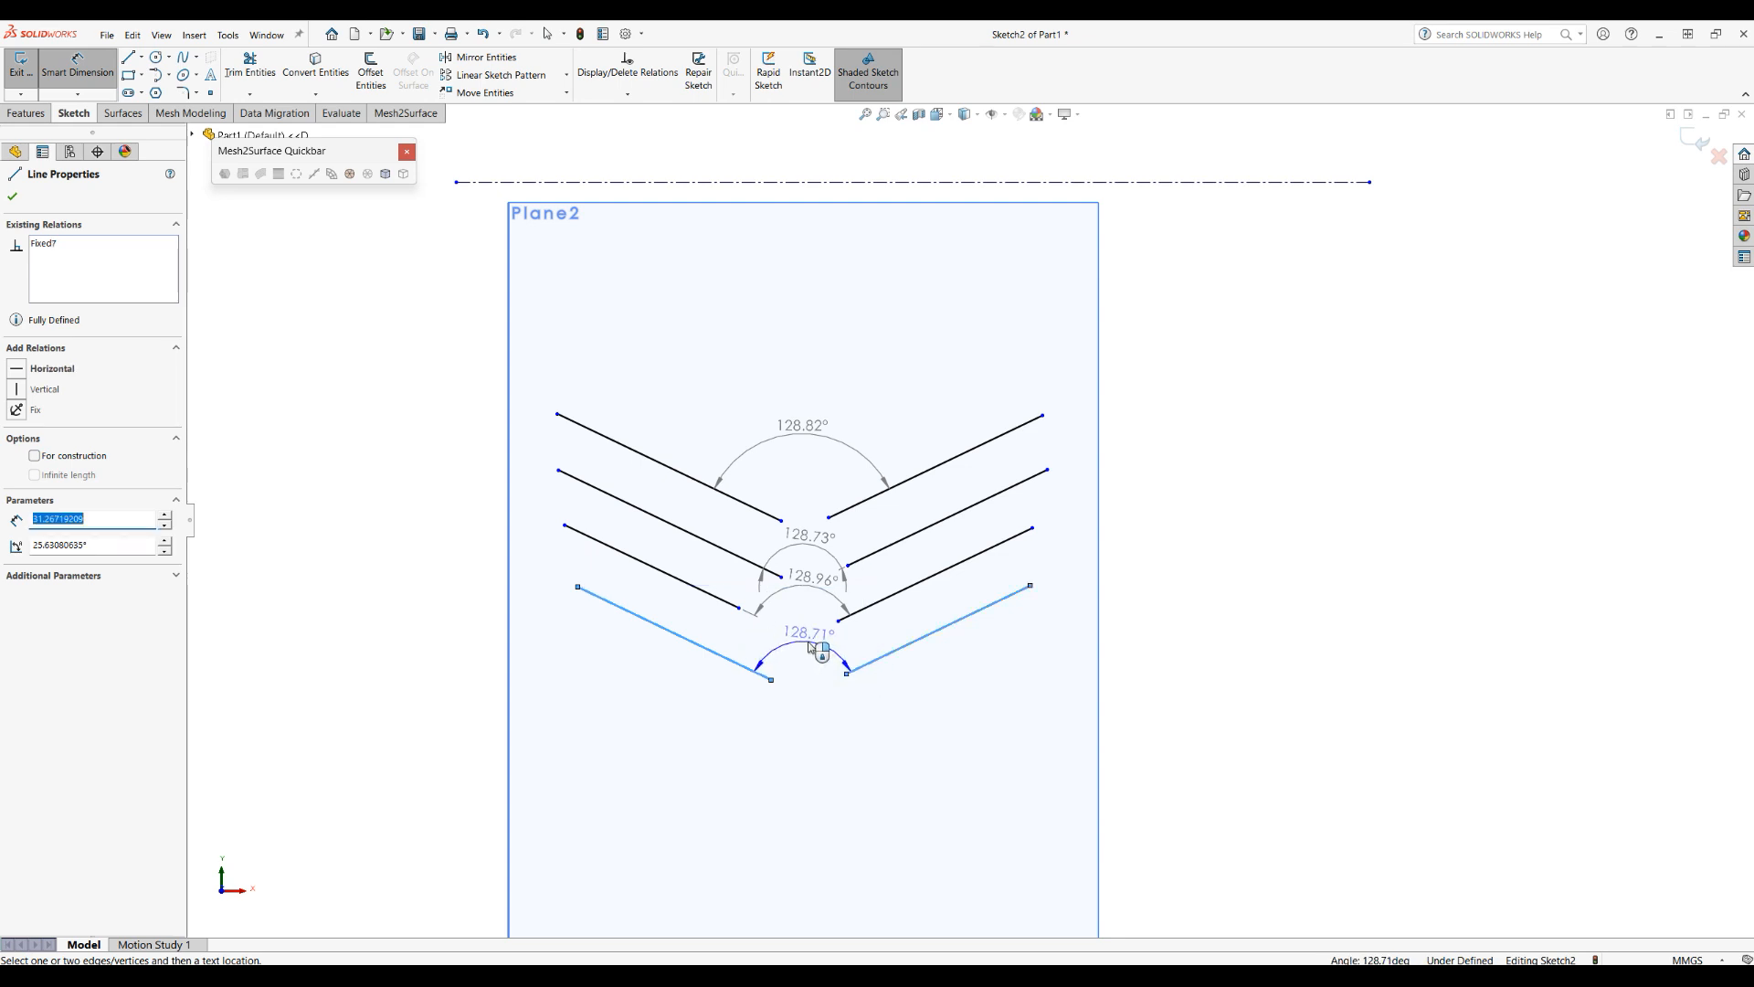
left_click(804, 652)
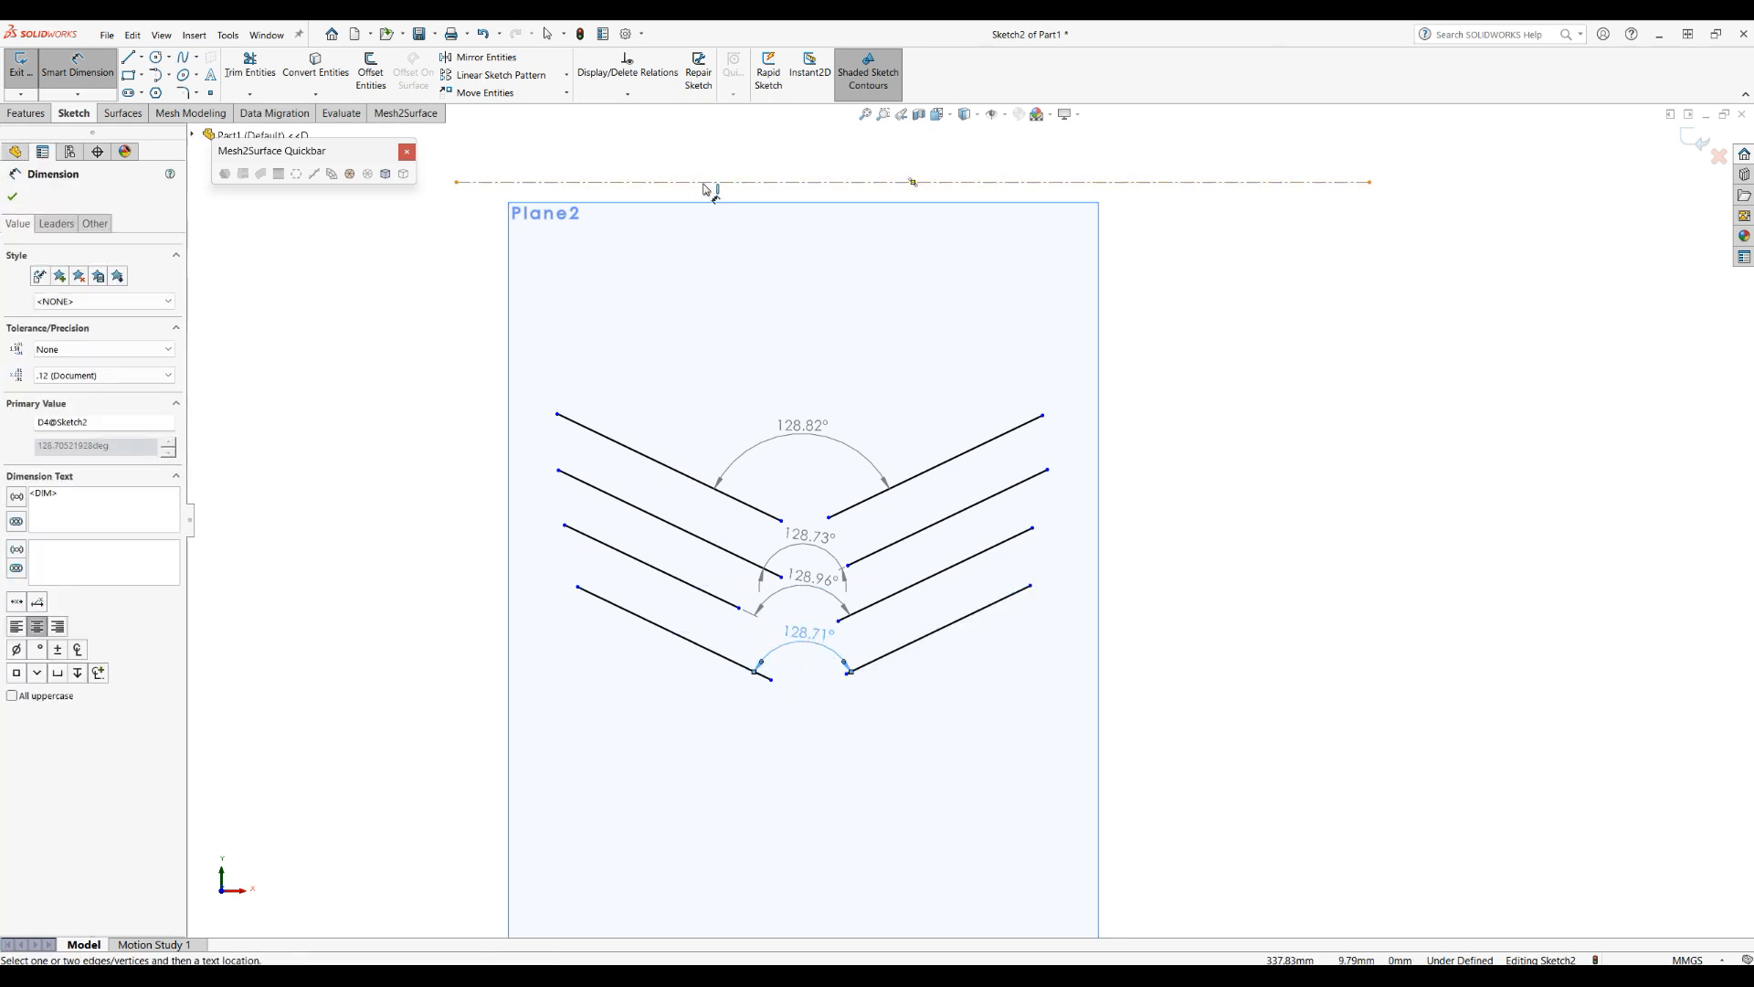
Step: Dimension the angle of each of the four left-hand flank lines relative to the horizontal construction line
left_click(588, 429)
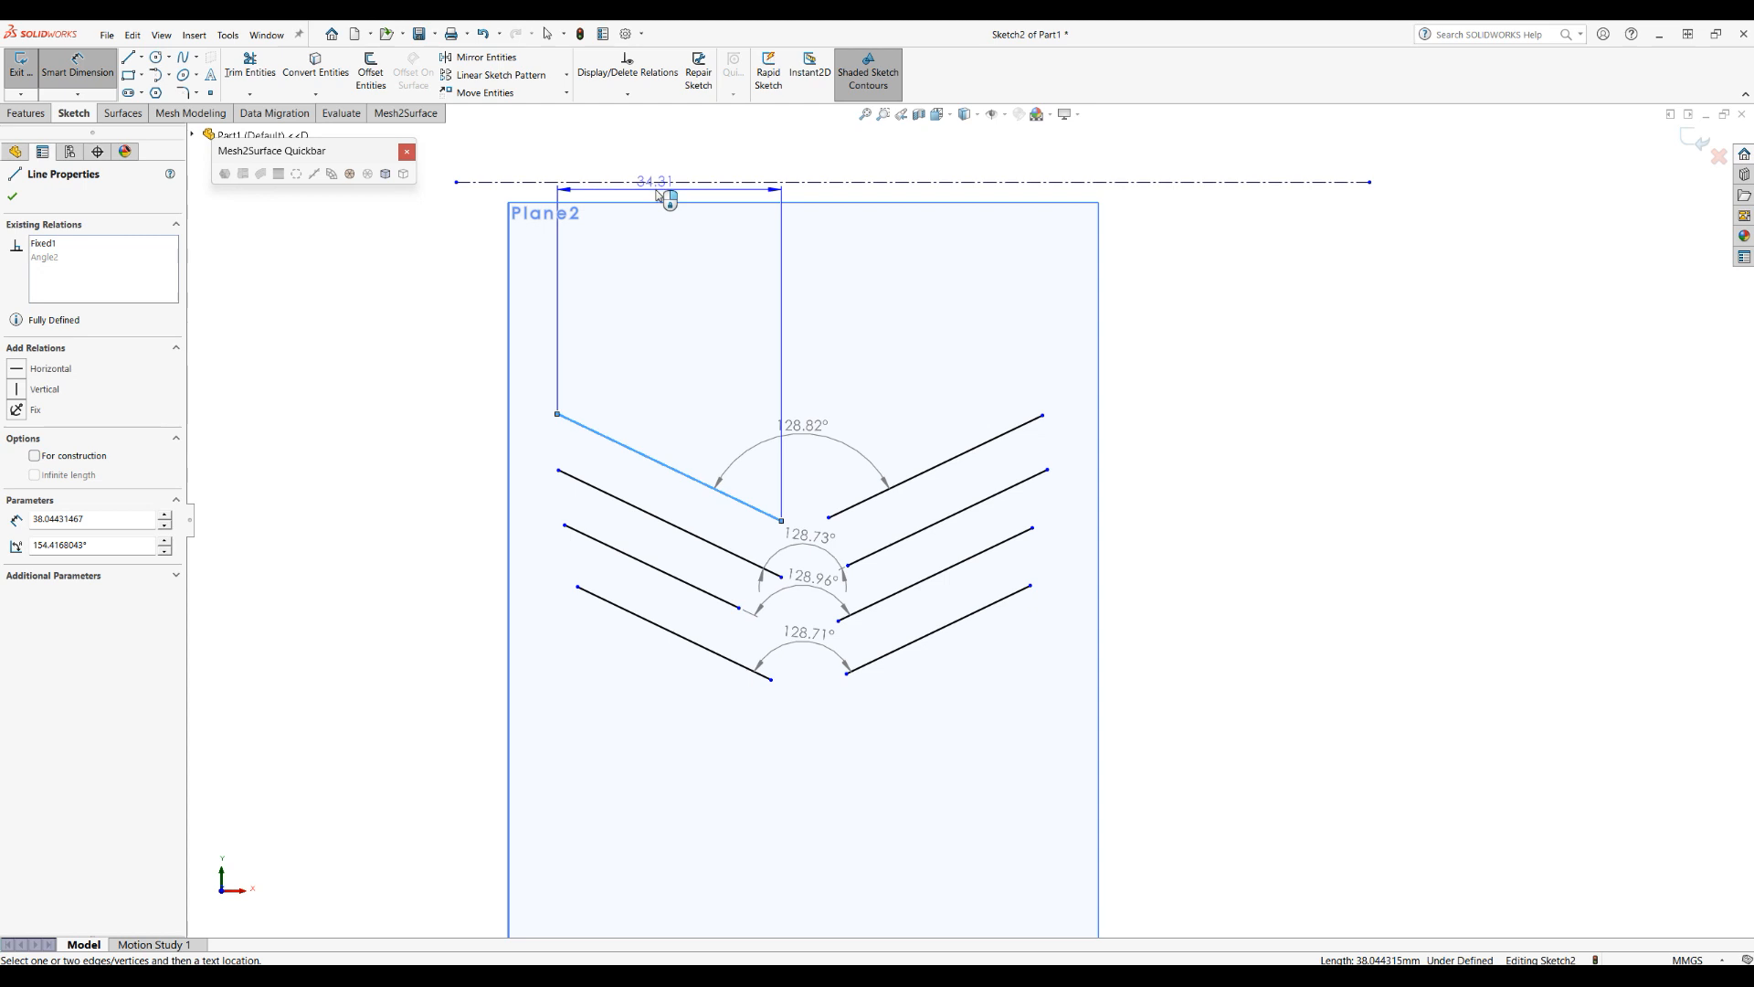
left_click(656, 183)
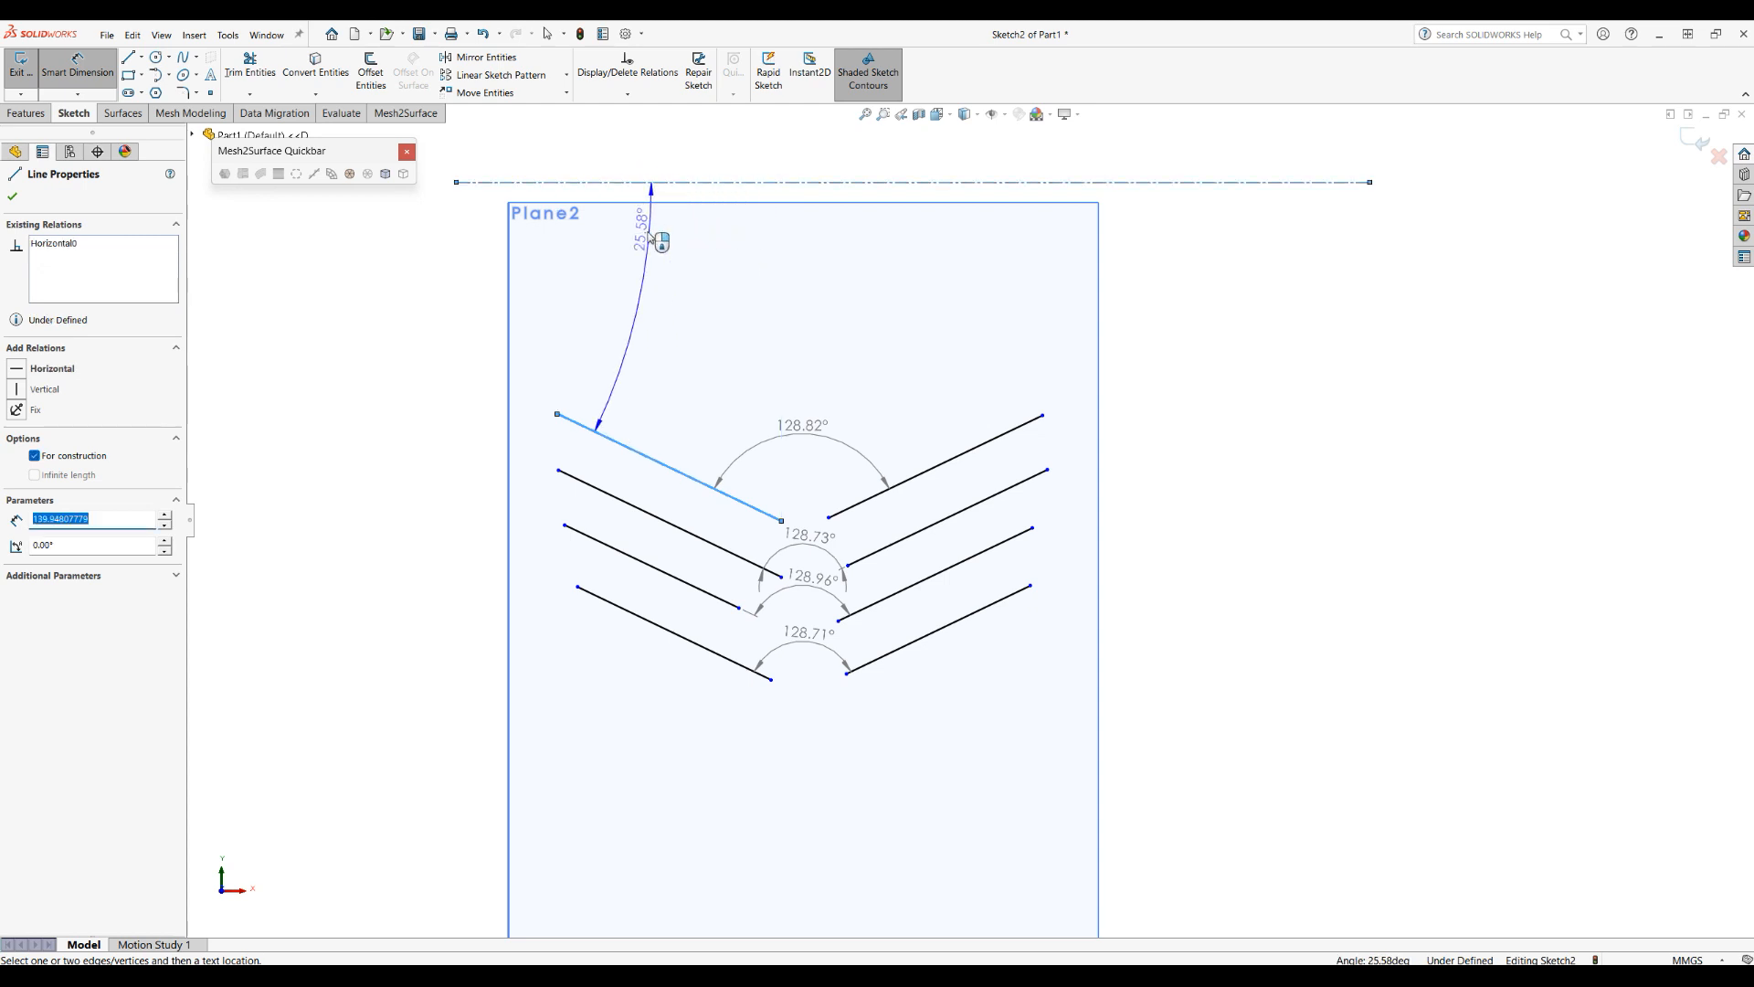
left_click(603, 242)
left_click(598, 493)
left_click(646, 183)
left_click(632, 295)
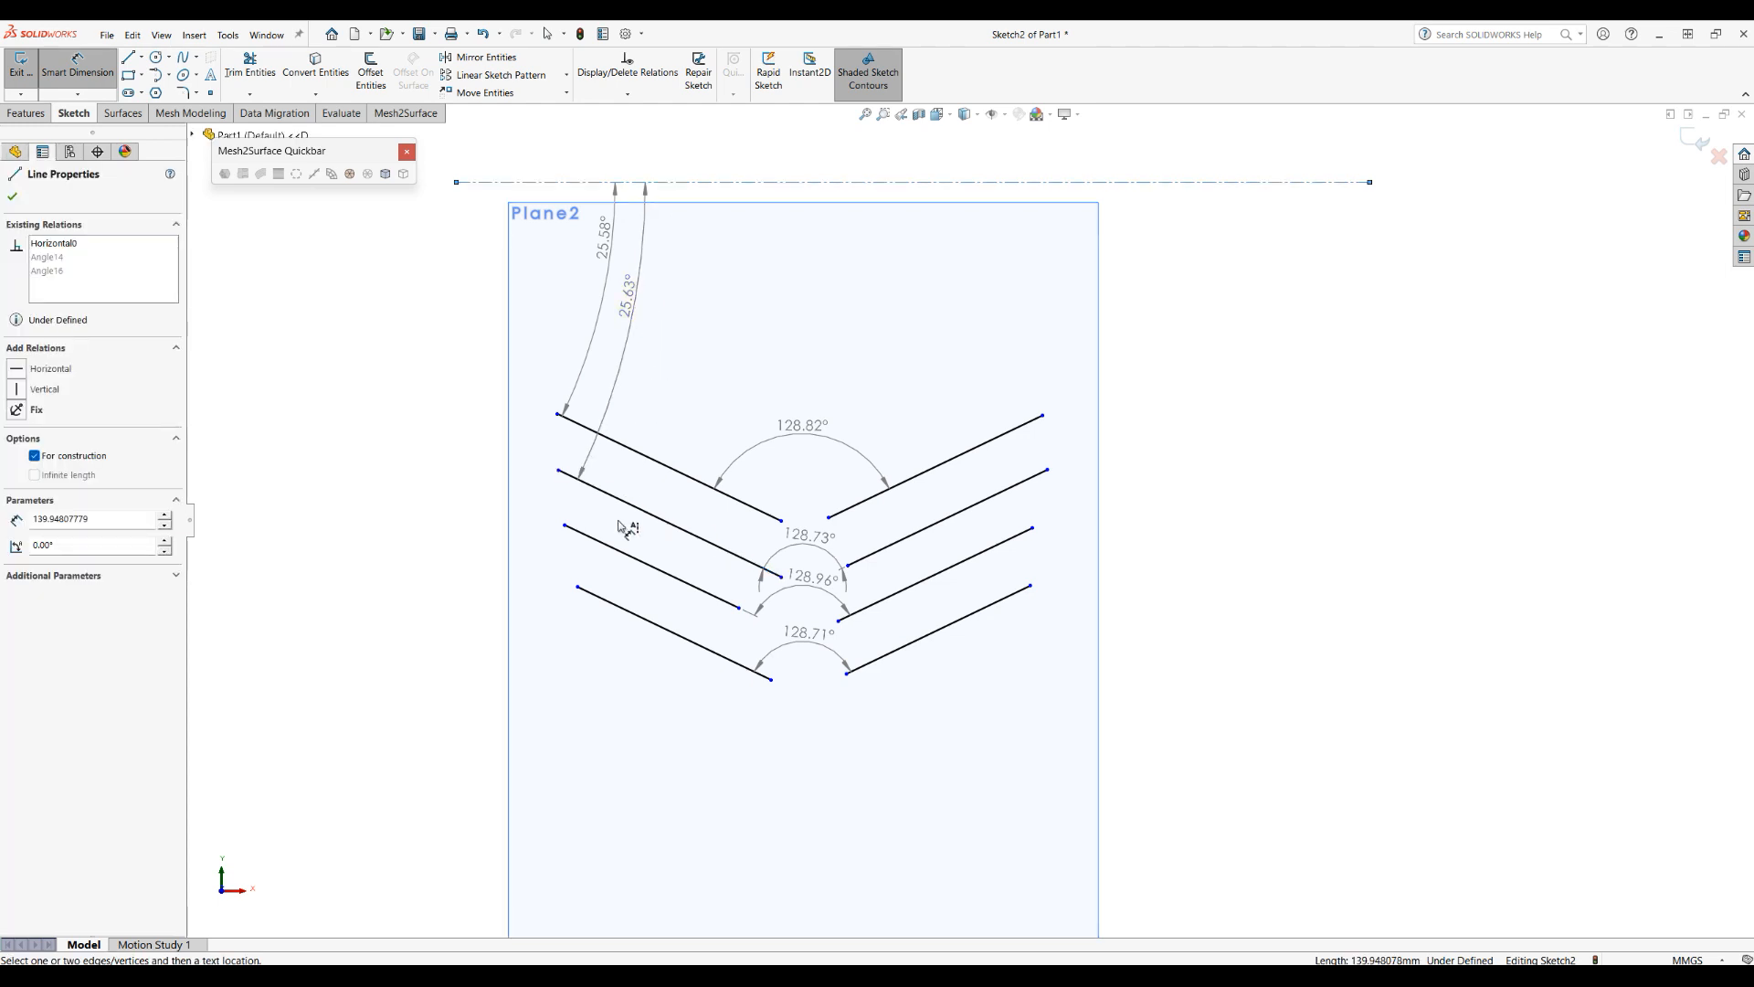
left_click(608, 549)
left_click(681, 182)
left_click(681, 271)
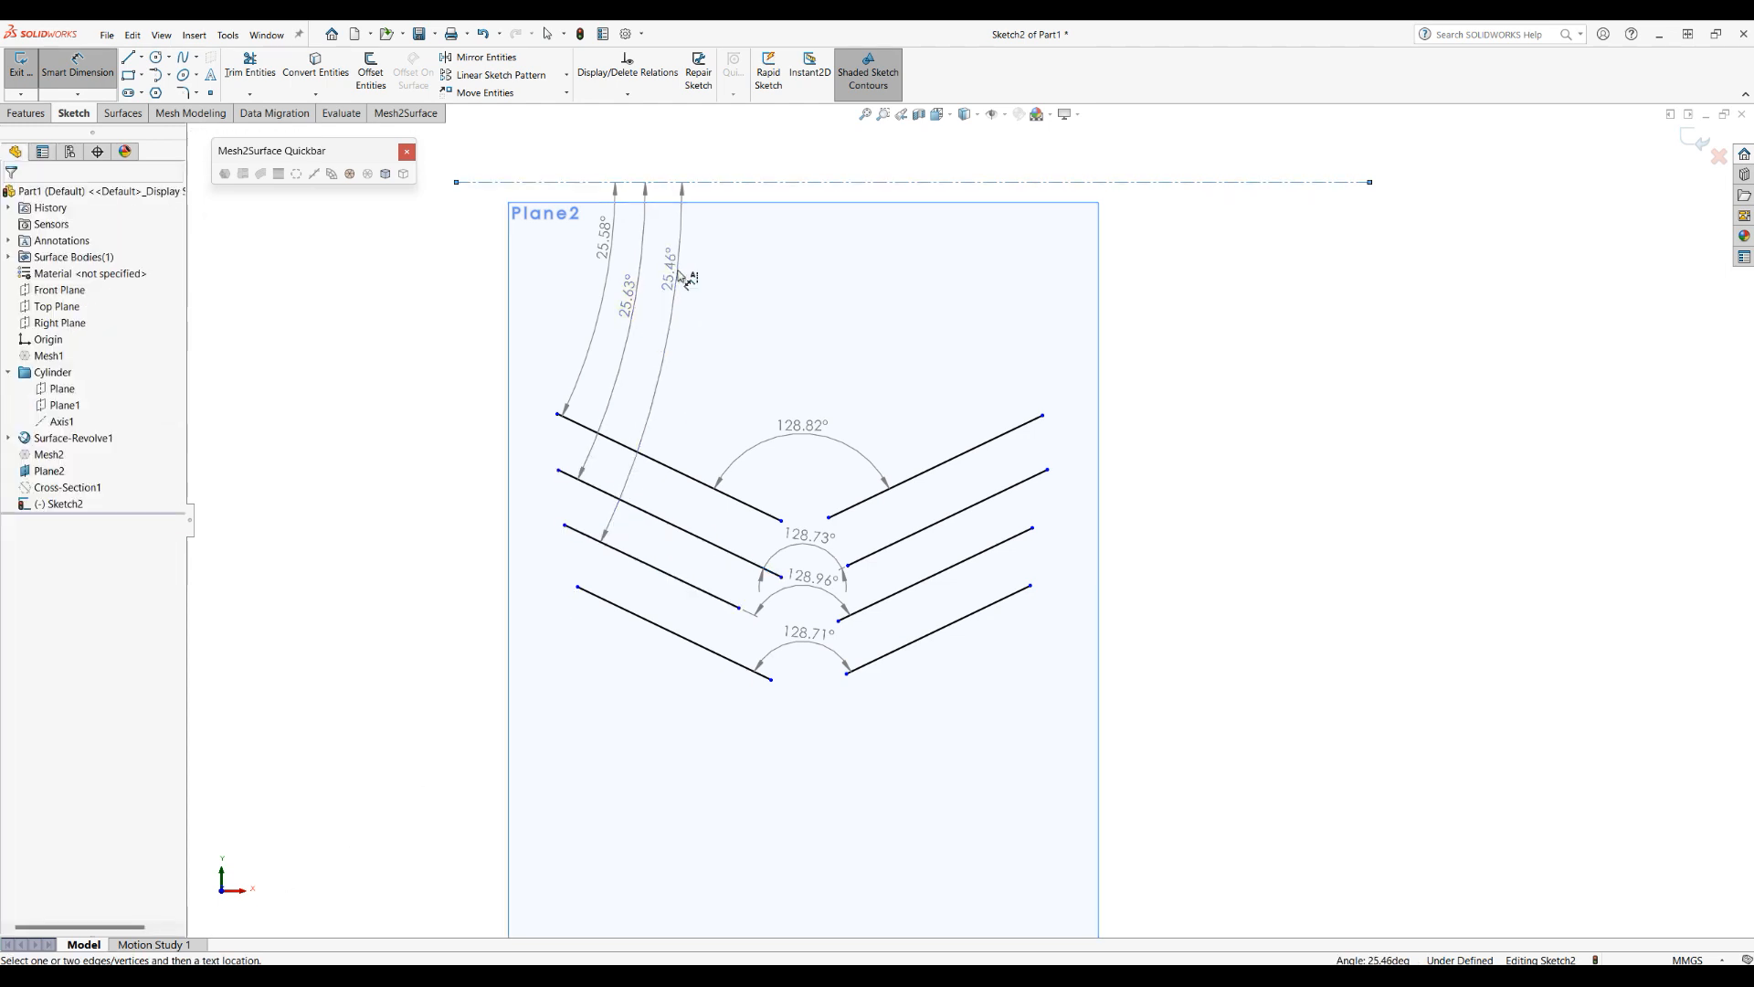
left_click(620, 610)
left_click(726, 183)
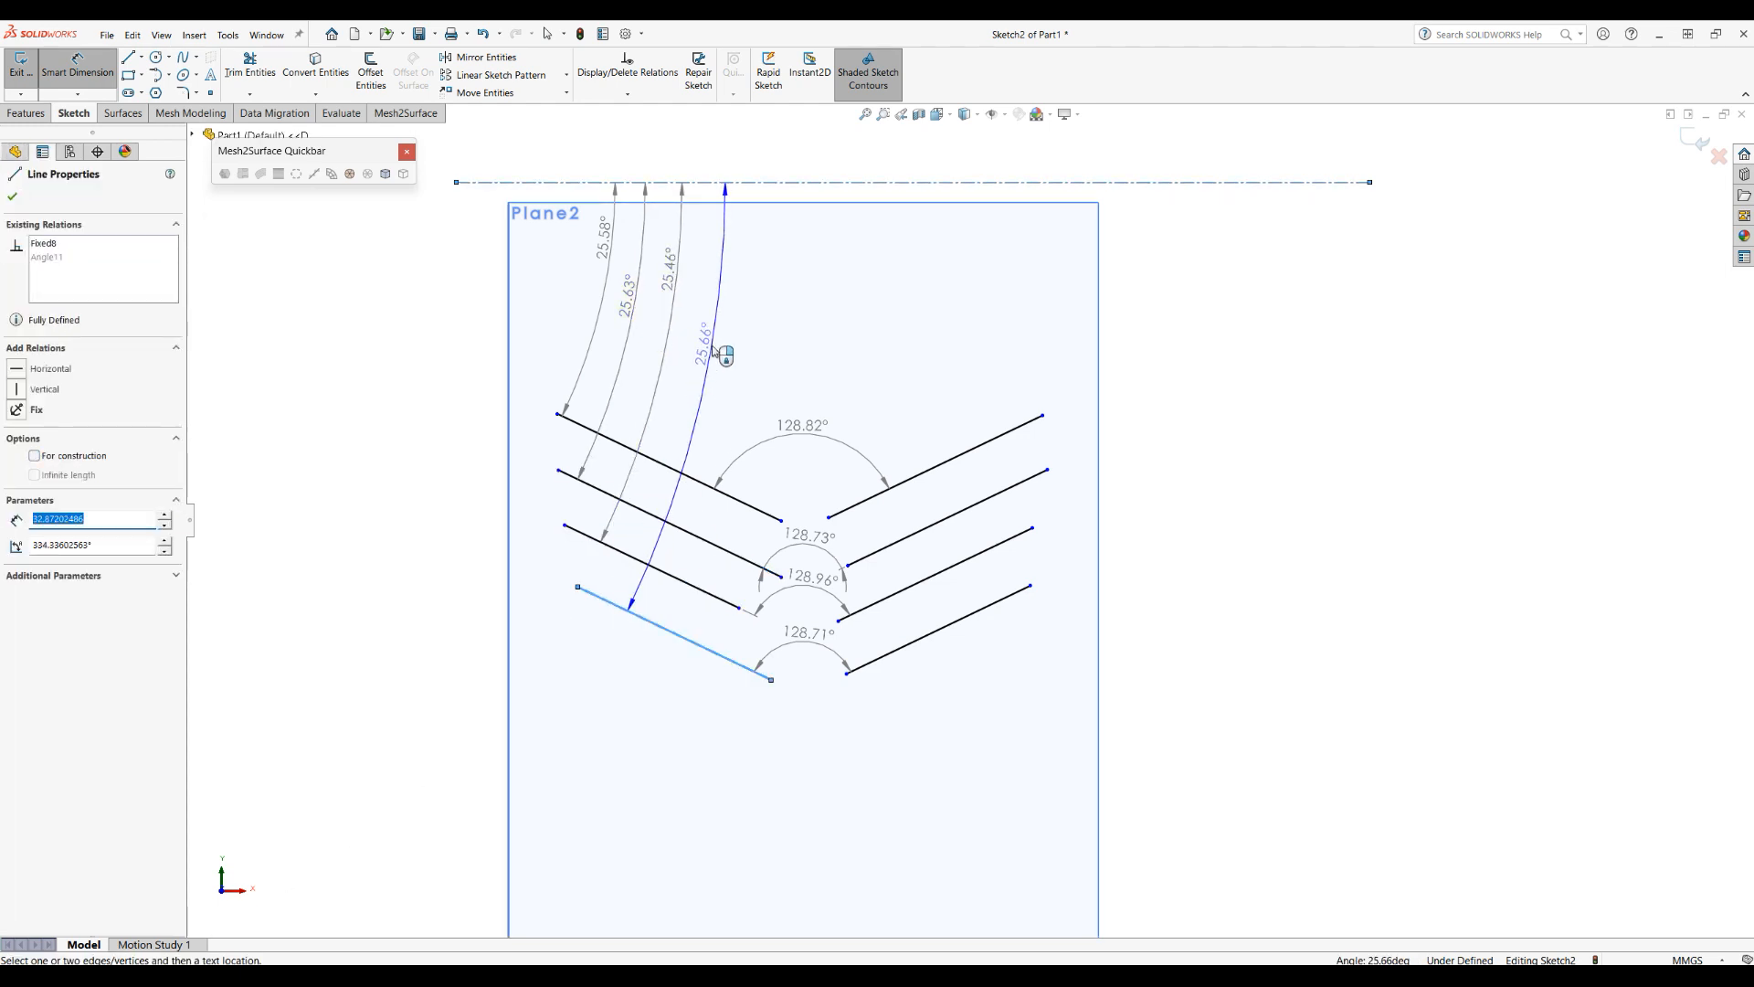
left_click(704, 340)
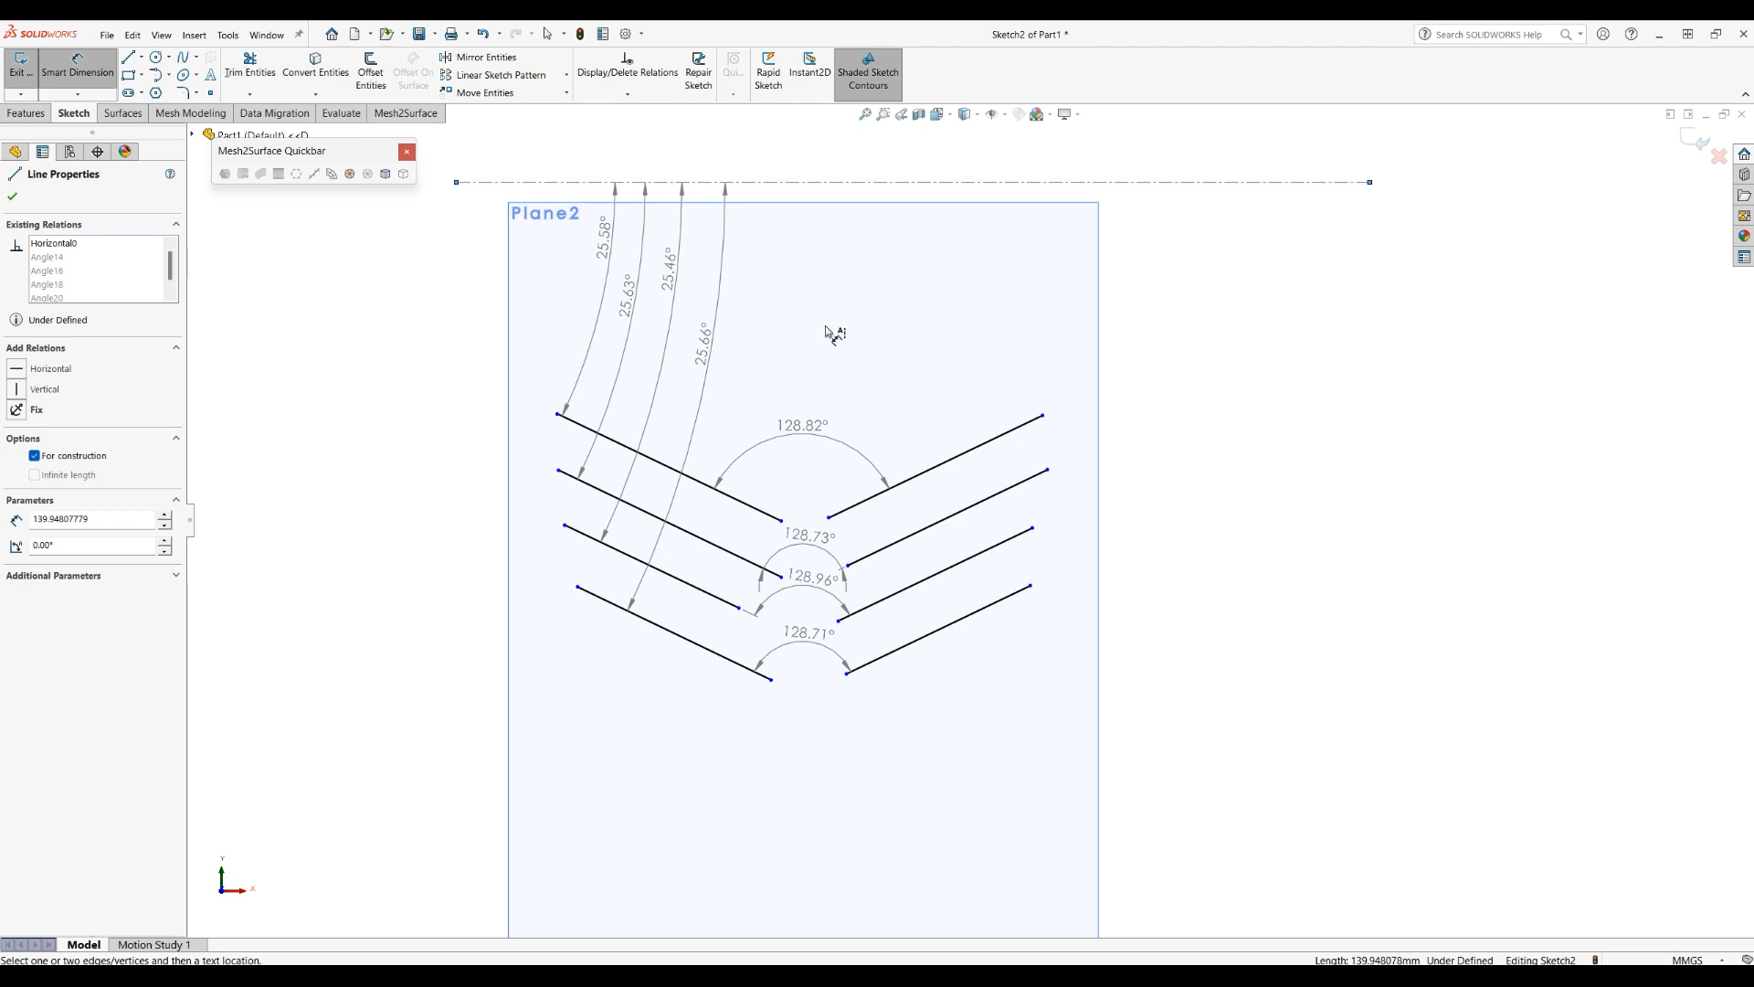
left_click(14, 194)
Step: Show the whole unrolled mesh again behind the dimensioned sketch lines
left_click(48, 455)
left_click(61, 436)
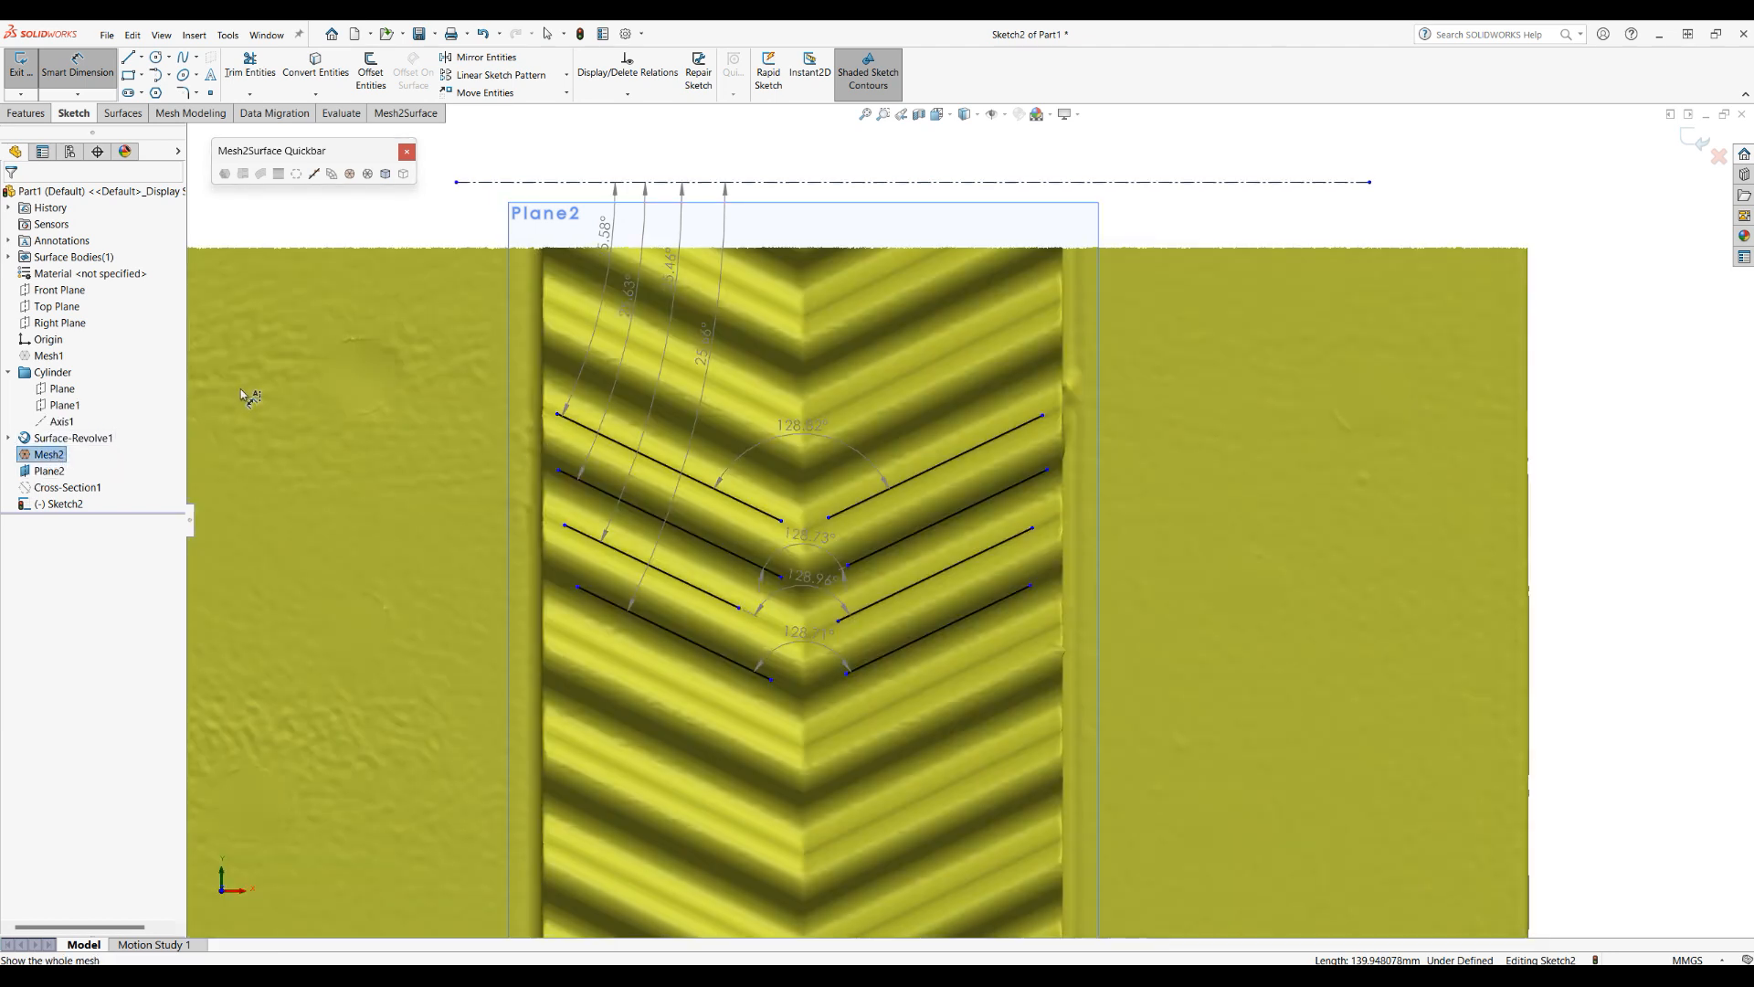